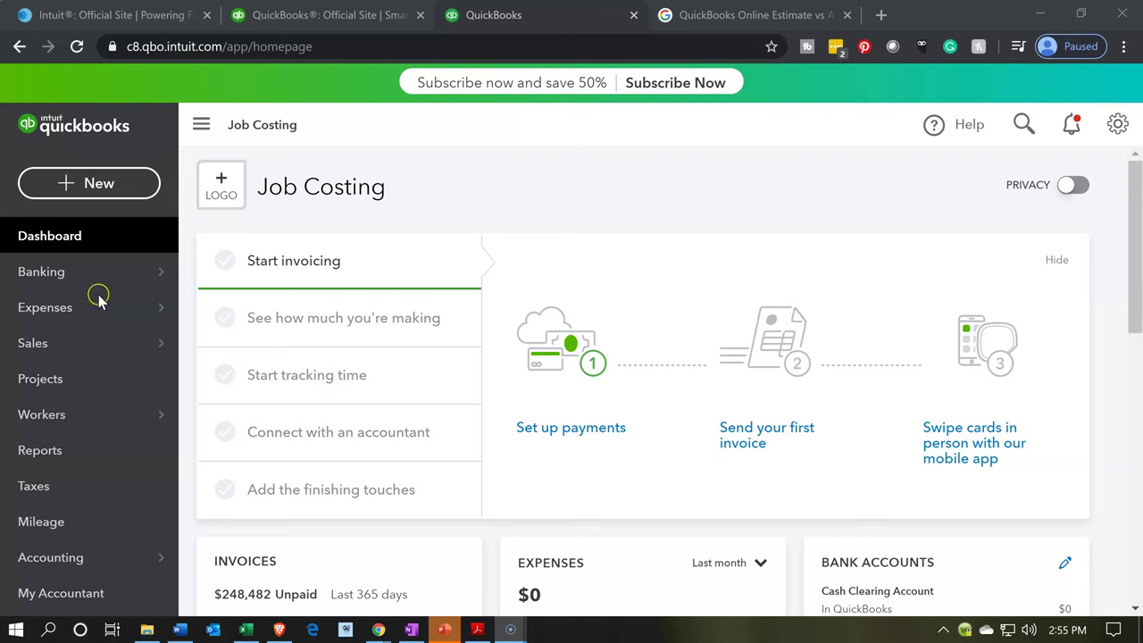
Step: Open the Projects page and fit more of it on screen by collapsing the side navigation and using 80% zoom
{"action": "mouse_move", "coordinate": [77, 306]}
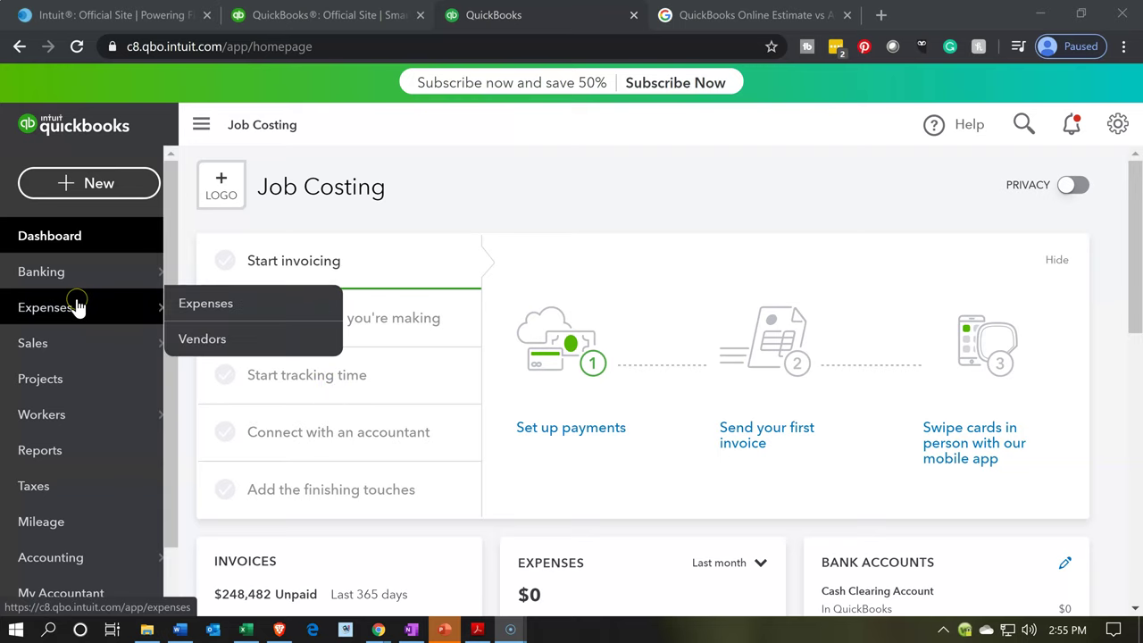
{"action": "left_click", "coordinate": [69, 388]}
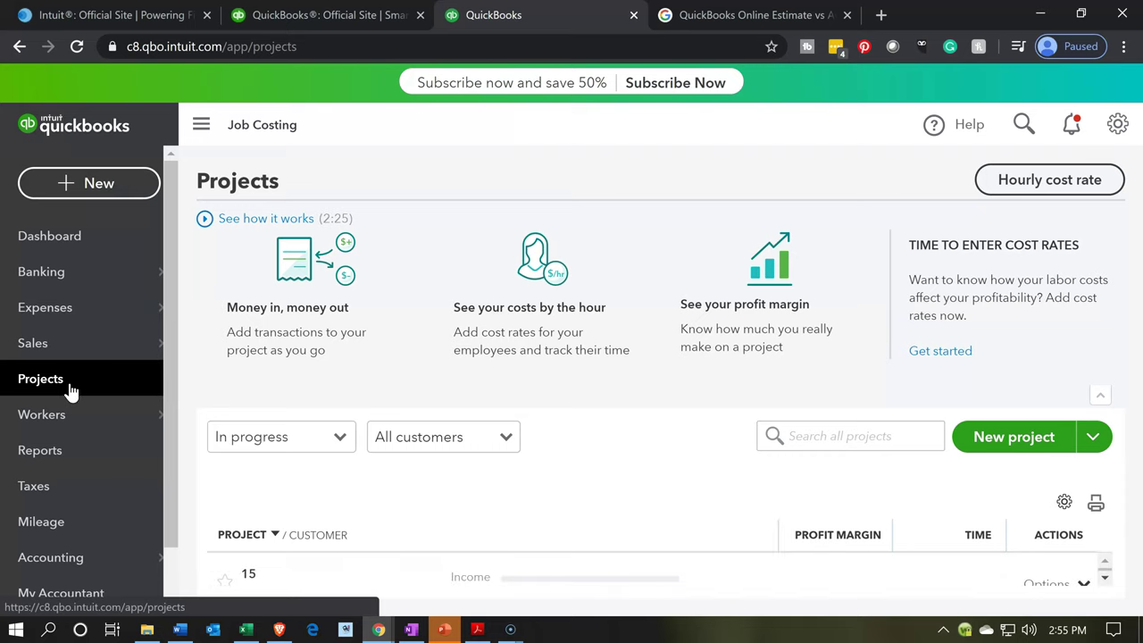
{"action": "left_click", "coordinate": [200, 128]}
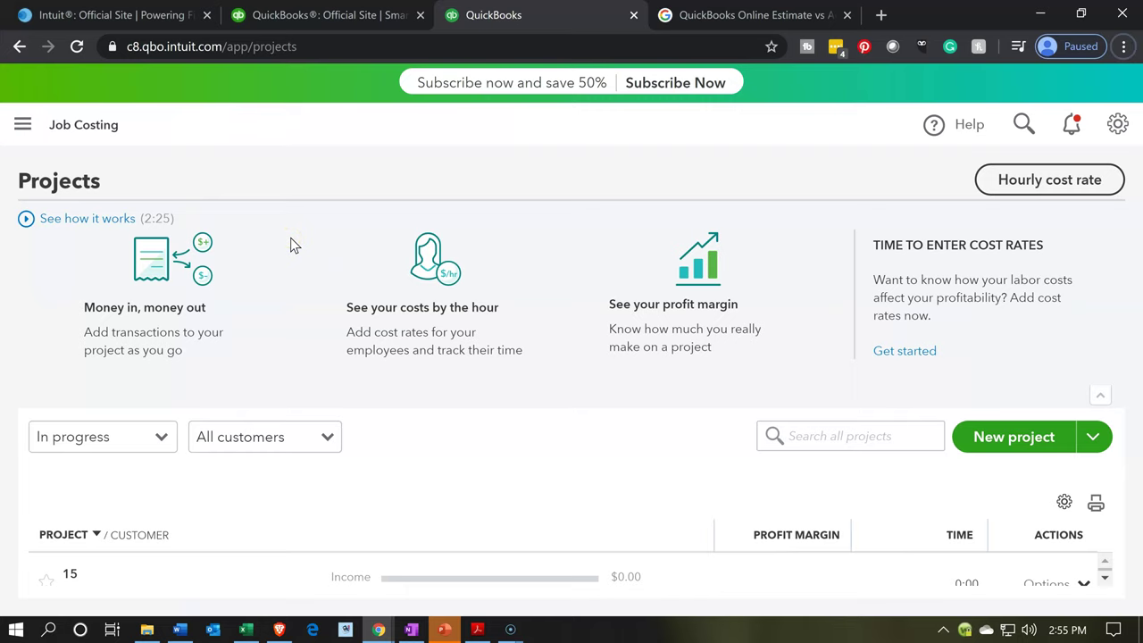
{"action": "key", "text": "ctrl+minus"}
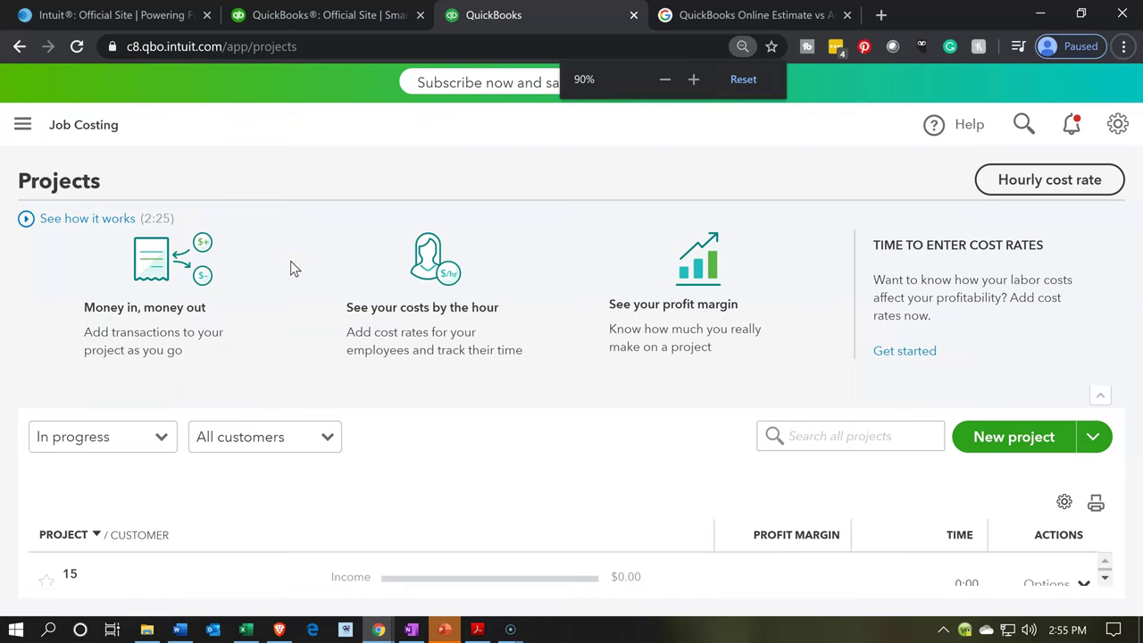
{"action": "key", "text": "ctrl+minus"}
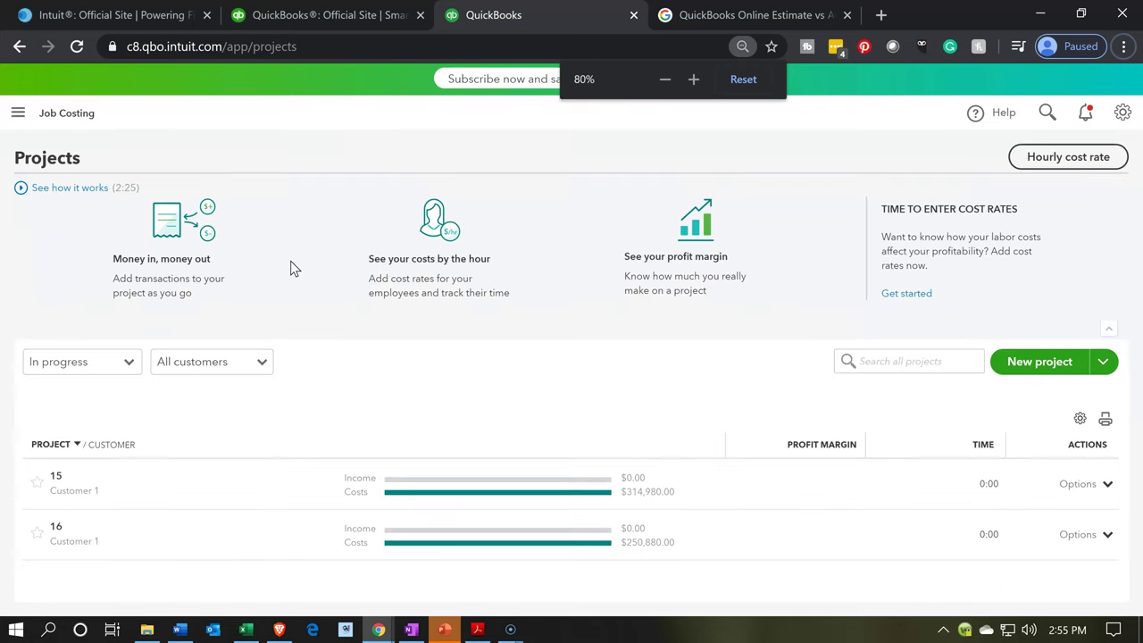
Step: Filter the project list to all statuses and open project 14 - 1/2020 of Customer 1
{"action": "left_click", "coordinate": [162, 493]}
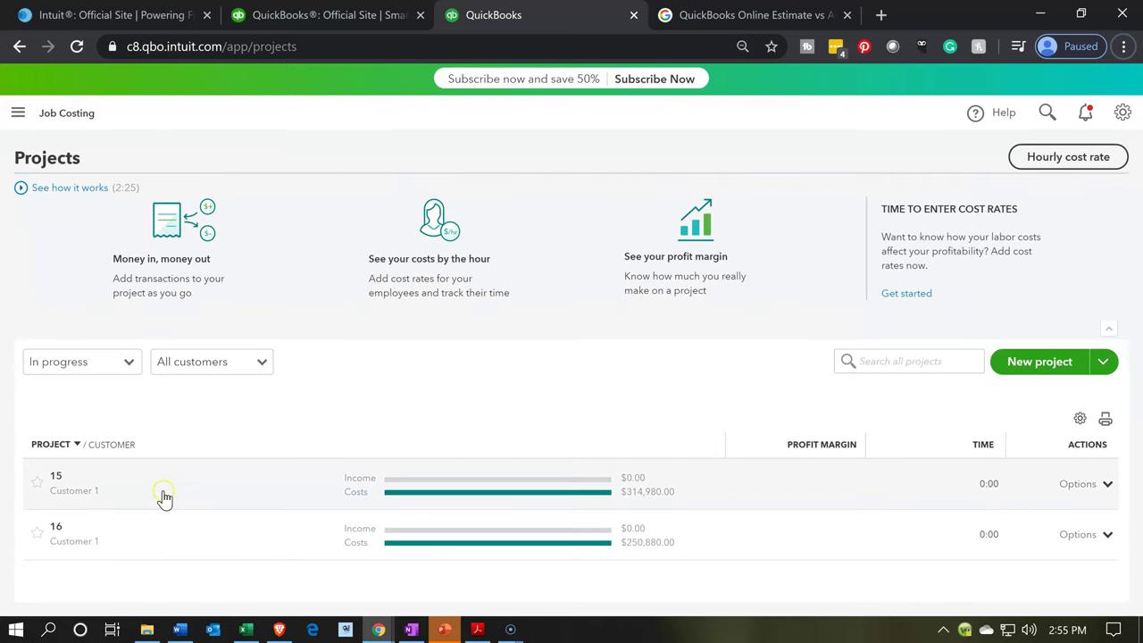
{"action": "left_click", "coordinate": [130, 366]}
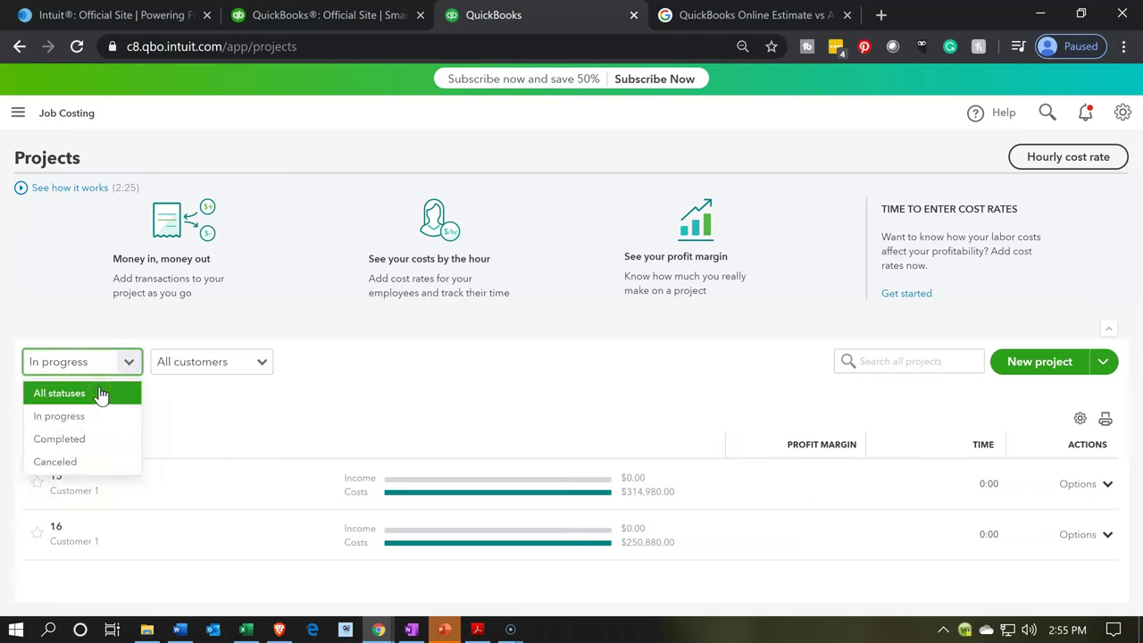
{"action": "left_click", "coordinate": [101, 394]}
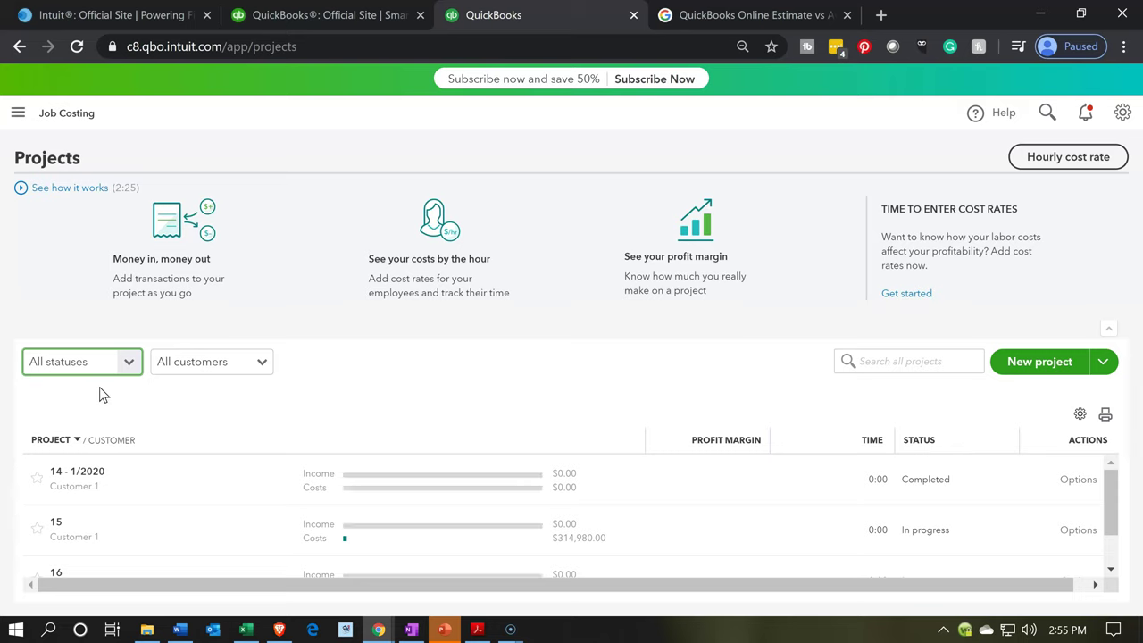
{"action": "left_click", "coordinate": [98, 464]}
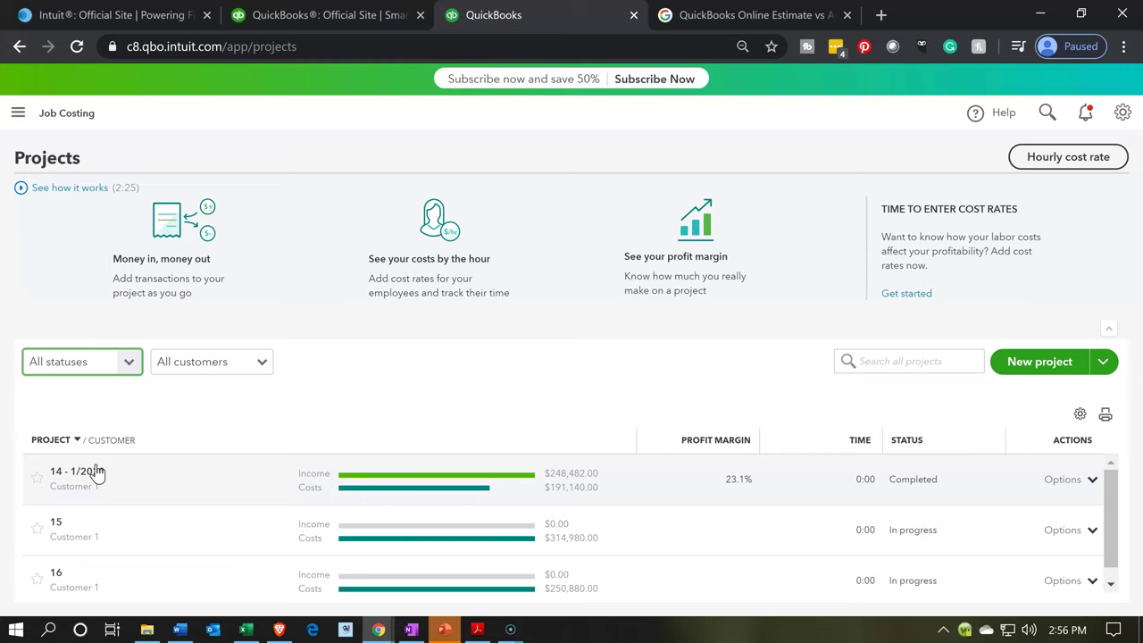
{"action": "left_click", "coordinate": [96, 471]}
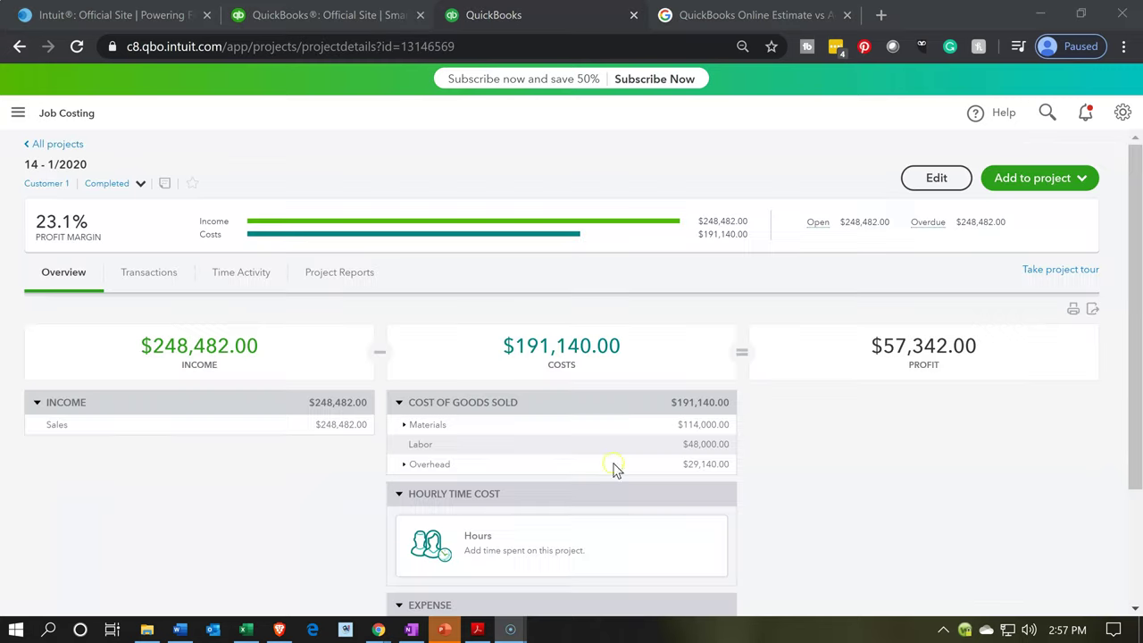
Step: Start a new estimate for project 14 - 1/2020 from its overview
{"action": "left_click", "coordinate": [285, 516]}
{"action": "left_click", "coordinate": [1084, 179]}
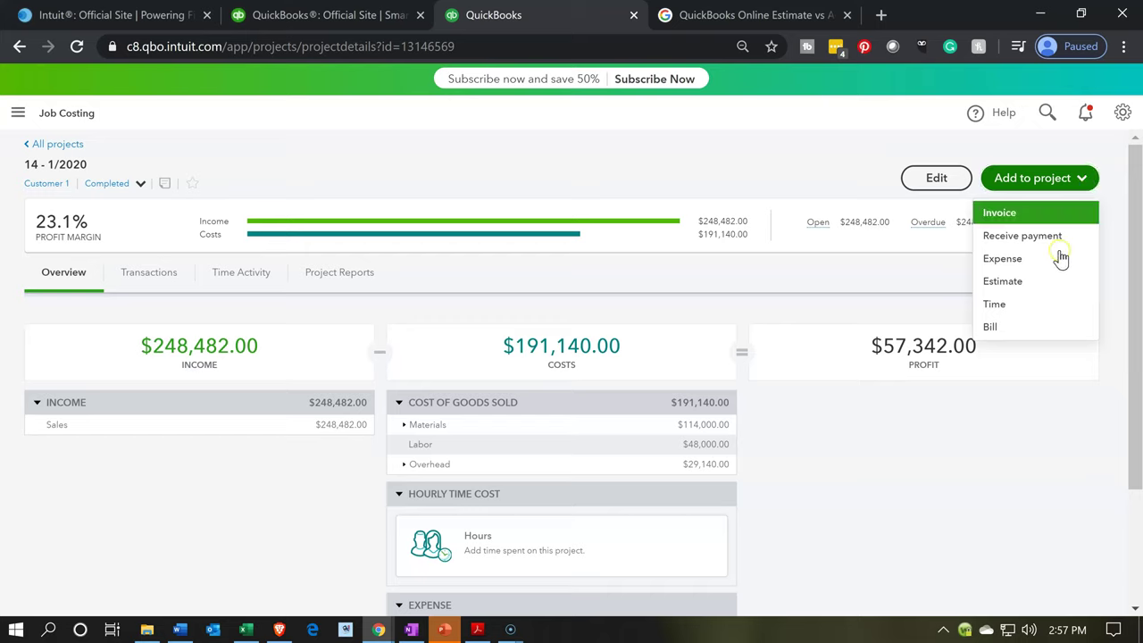
{"action": "left_click", "coordinate": [1052, 281]}
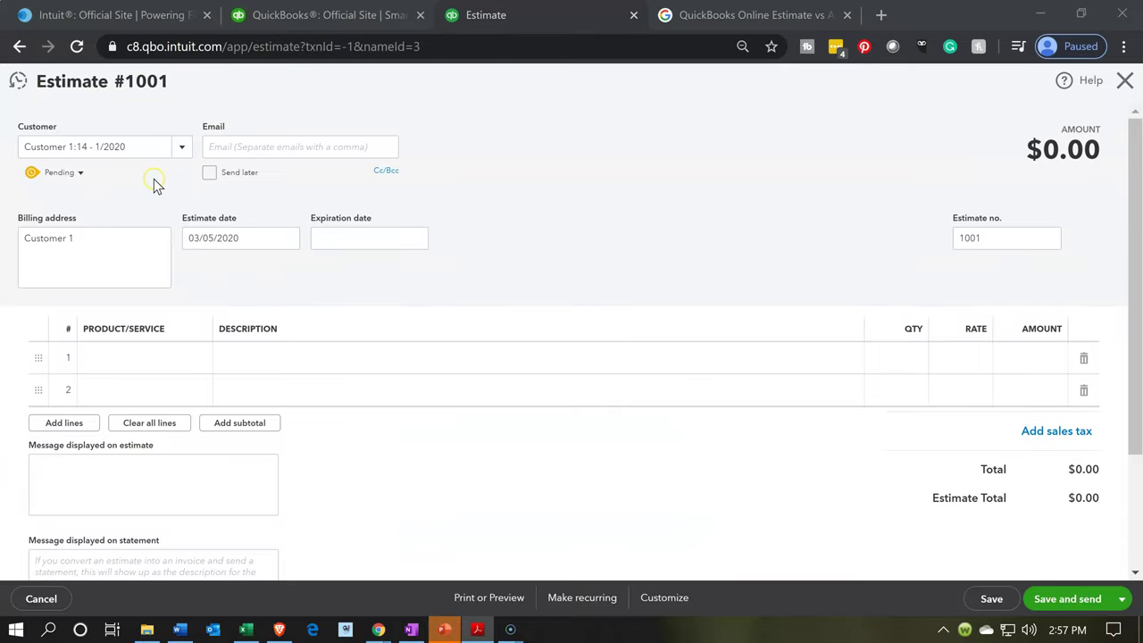
Step: Examine the status options available for the new estimate
{"action": "left_click", "coordinate": [124, 168]}
{"action": "left_click", "coordinate": [235, 175]}
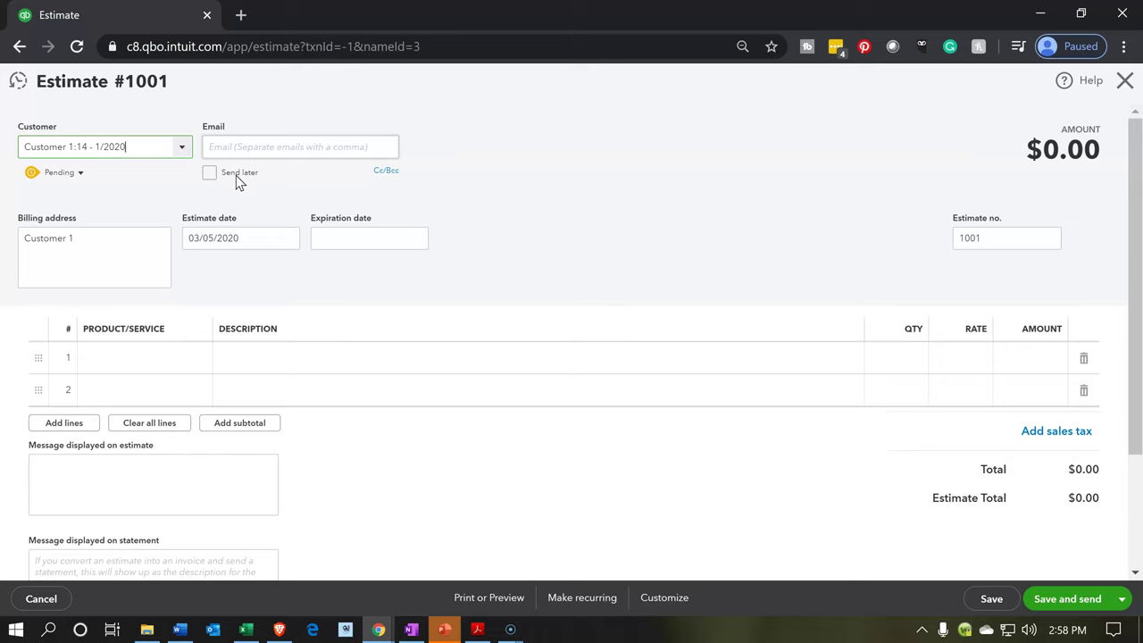
{"action": "key", "text": "Tab"}
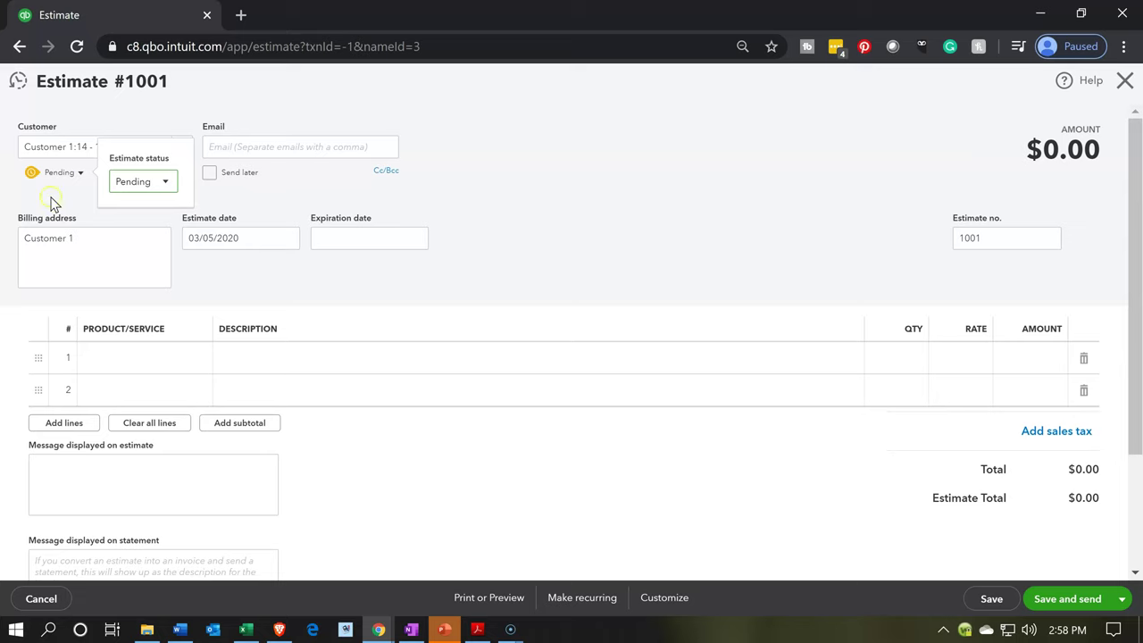
{"action": "left_click", "coordinate": [166, 184]}
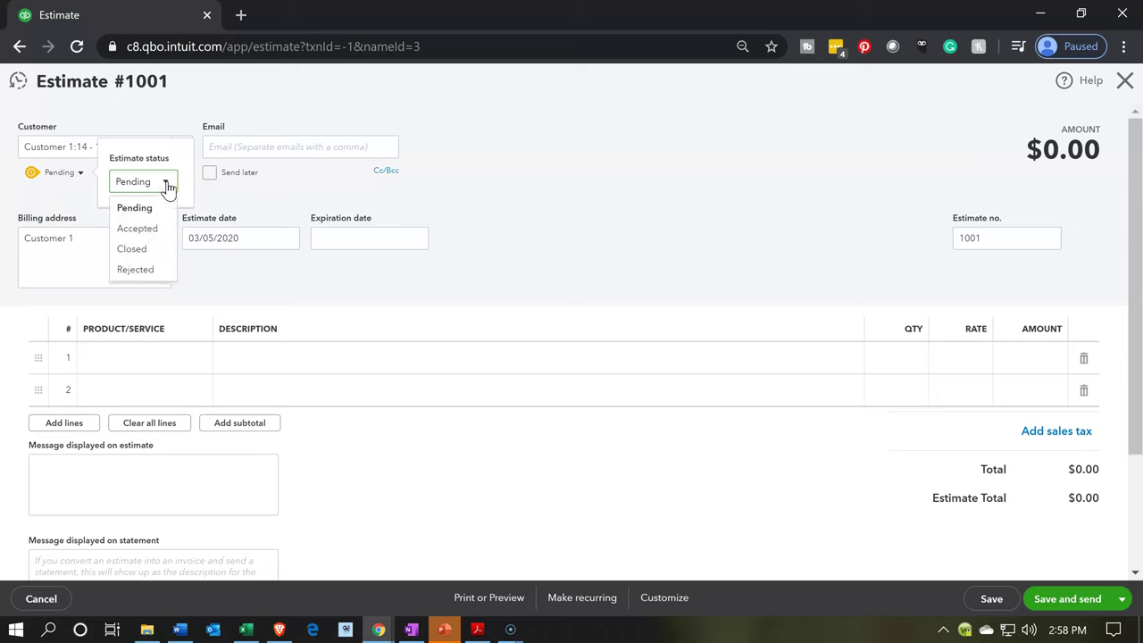
{"action": "left_click", "coordinate": [157, 211]}
{"action": "left_click", "coordinate": [137, 258]}
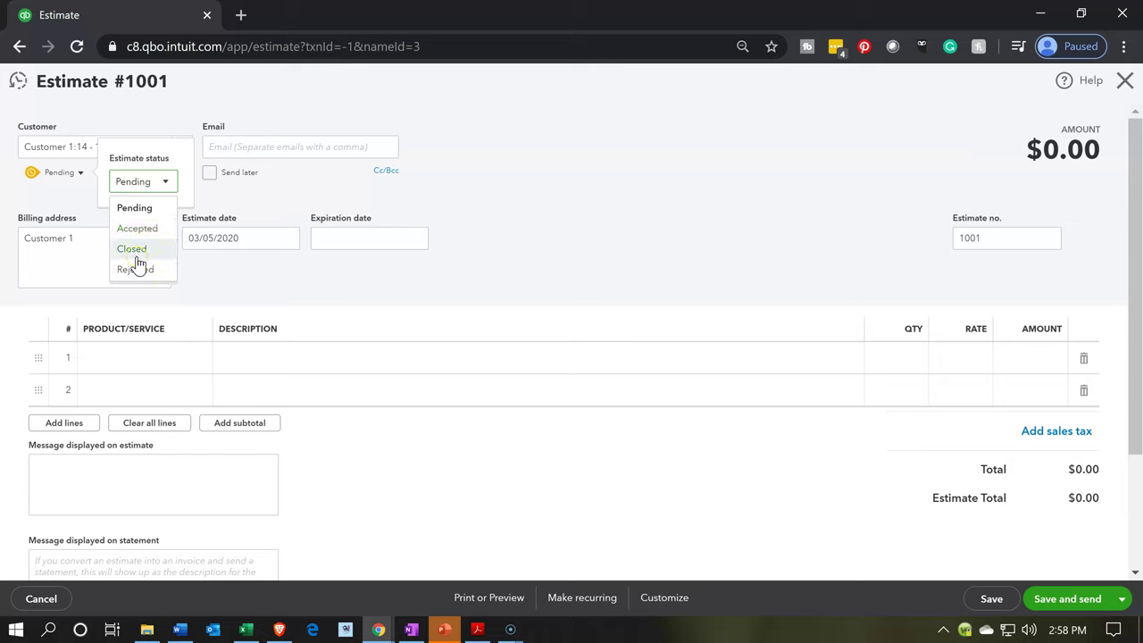
{"action": "left_click", "coordinate": [134, 273]}
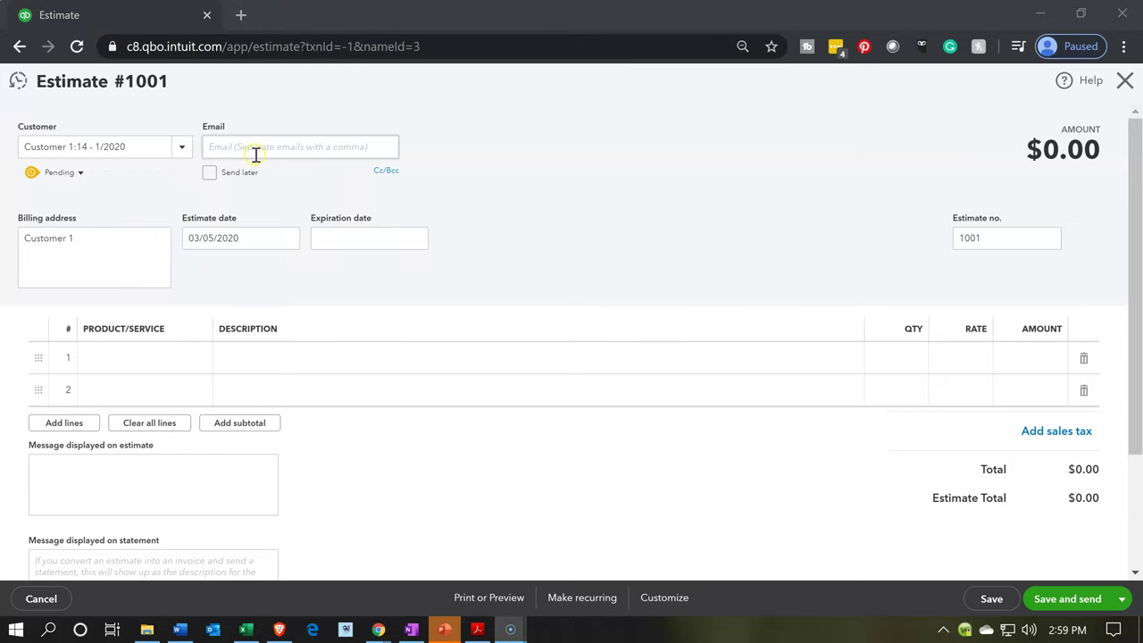
Step: Set the estimate date to 01/01/2020, leaving the expiration date blank and the default estimate number in place
{"action": "left_click", "coordinate": [106, 260]}
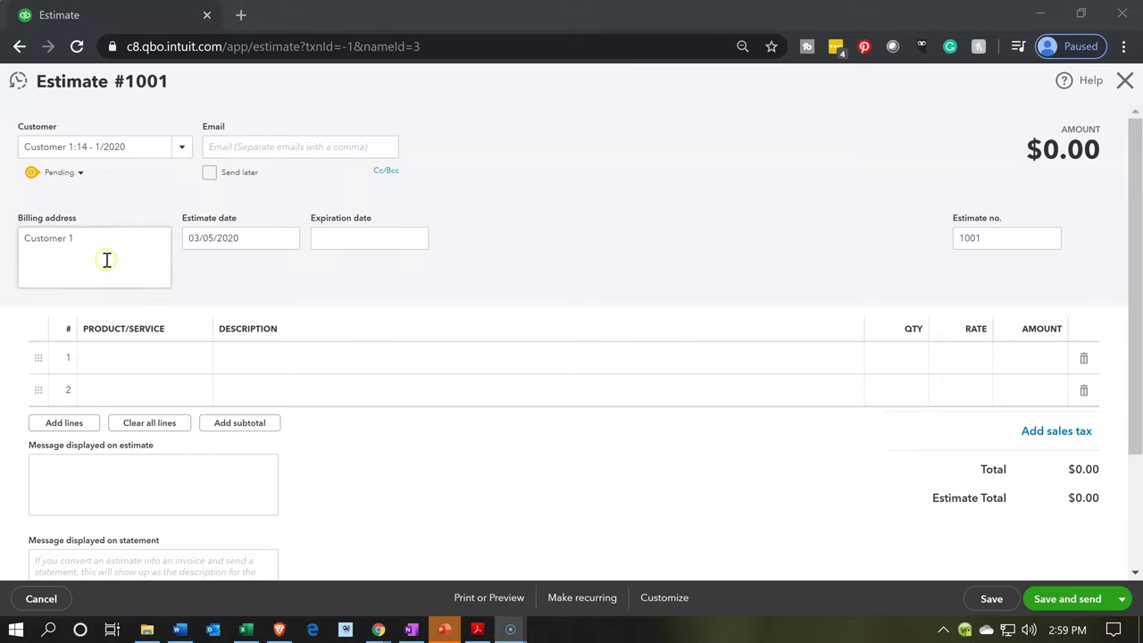
{"action": "left_click", "coordinate": [106, 260]}
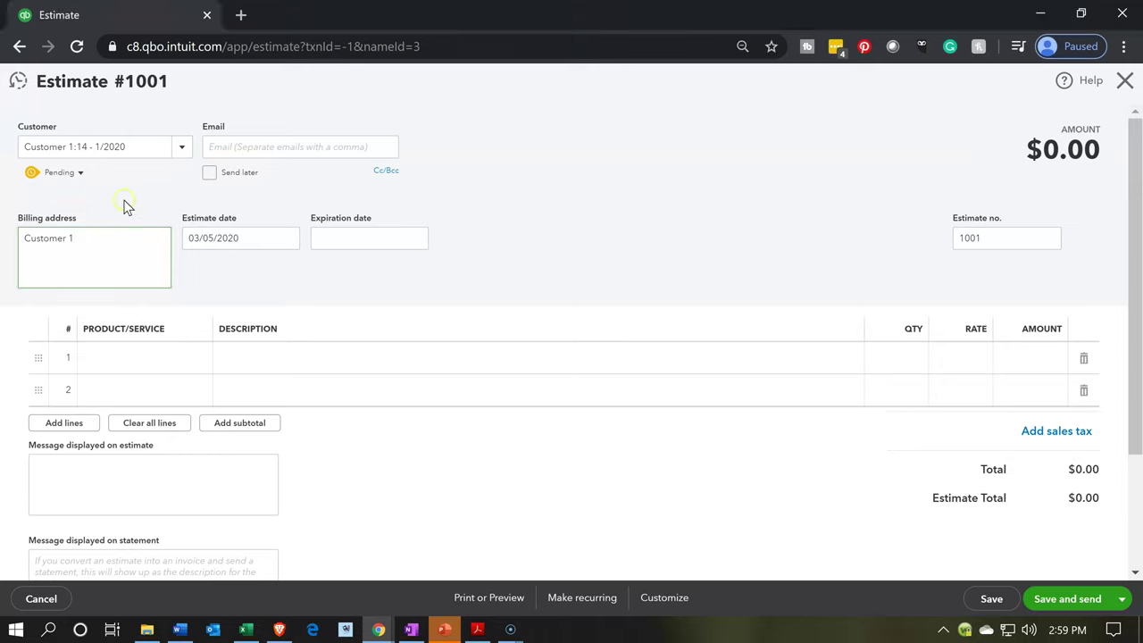
{"action": "left_click", "coordinate": [253, 237]}
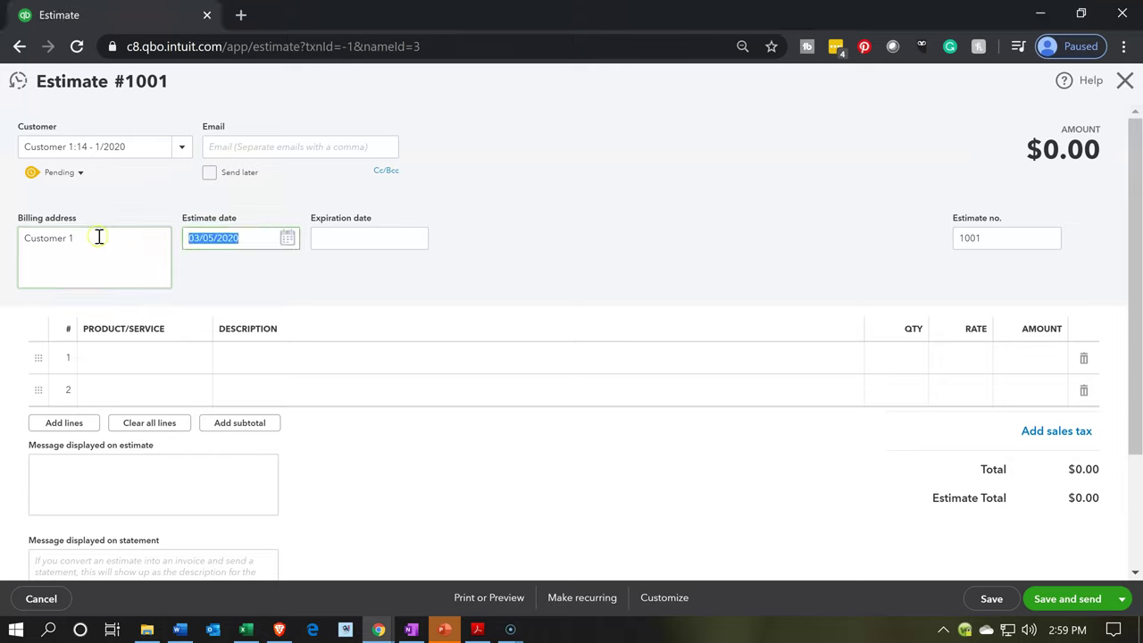
{"action": "type", "text": "01/01/2020"}
{"action": "key", "text": "Tab"}
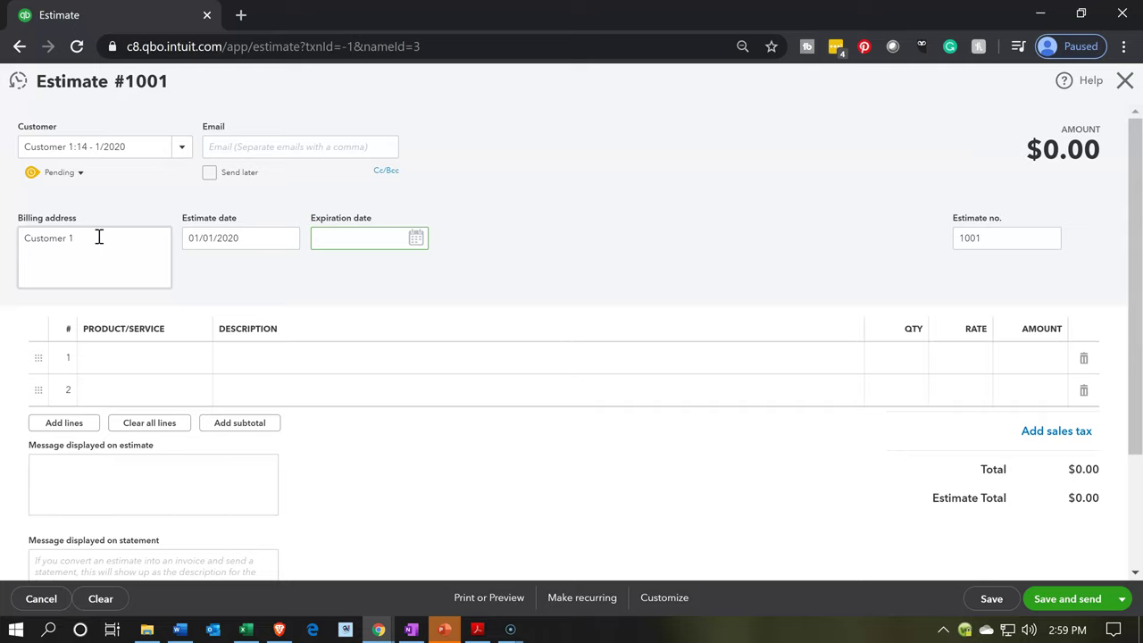
{"action": "key", "text": "Tab"}
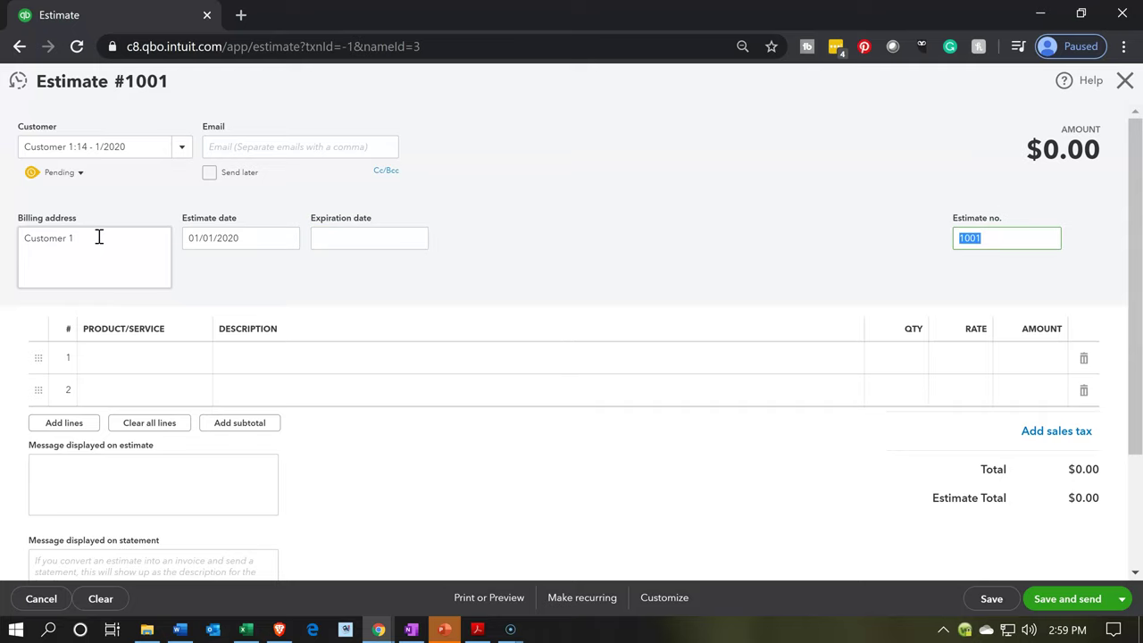
{"action": "key", "text": "Tab"}
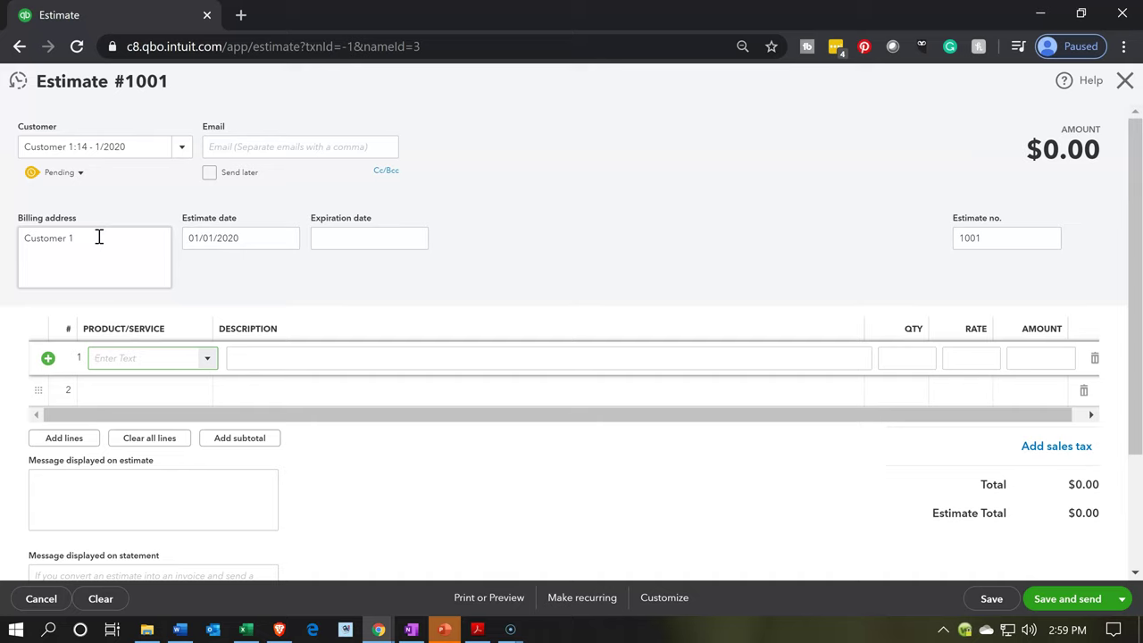
Step: Add Cement render as the first estimate line with quantity 1 and a rate of 7,500
{"action": "type", "text": "l"}
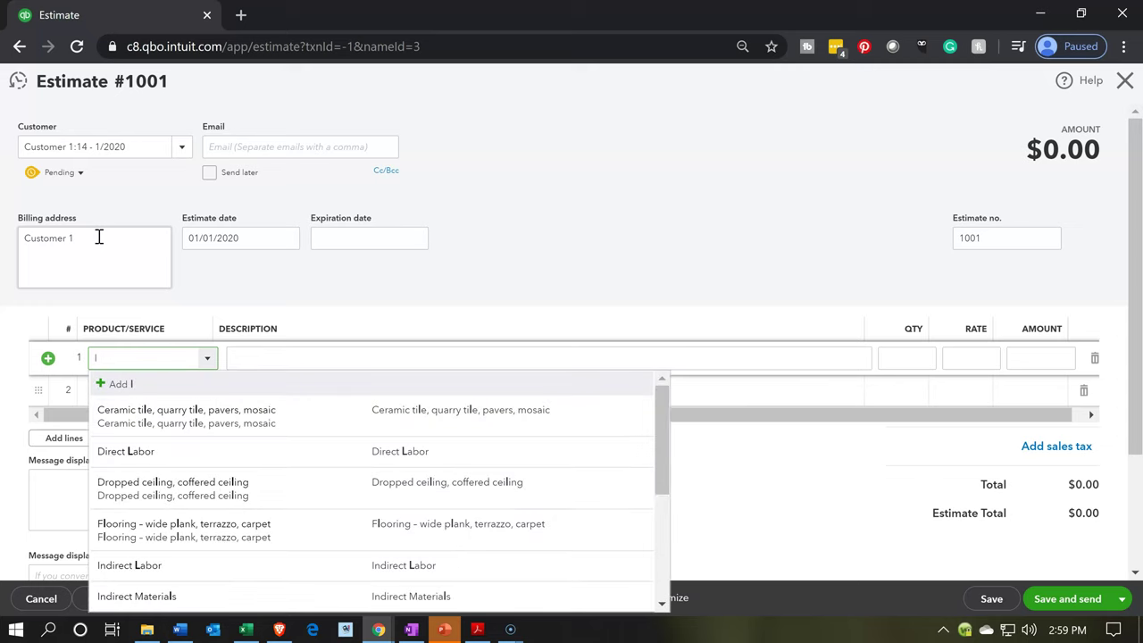
{"action": "key", "text": "BackSpace"}
{"action": "type", "text": "cem"}
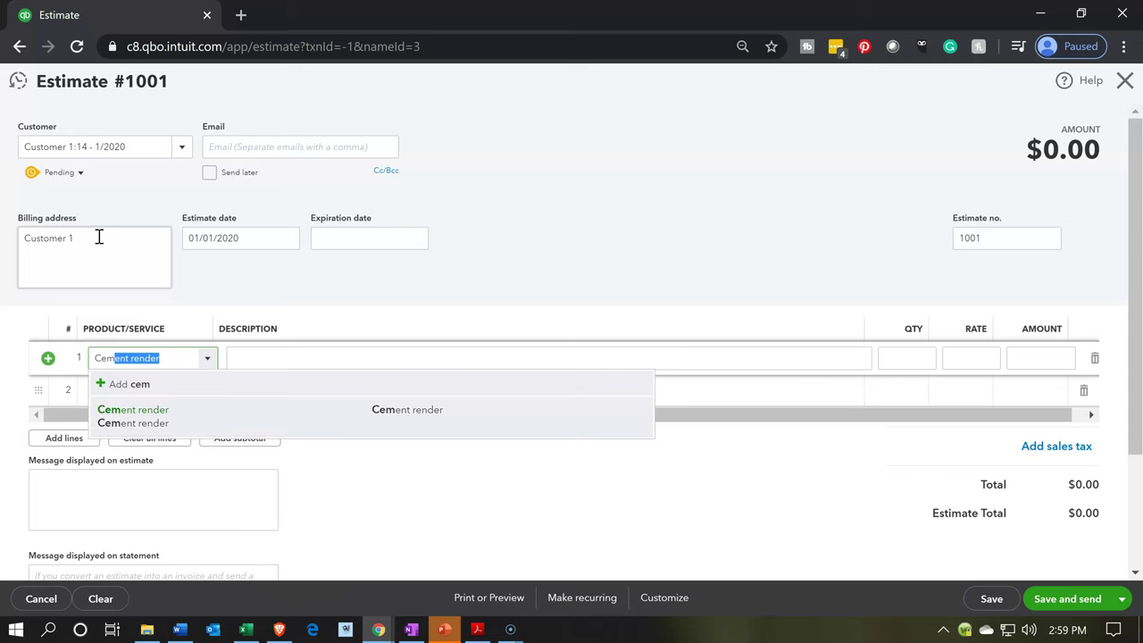
{"action": "key", "text": "Tab"}
{"action": "key", "text": "Tab"}
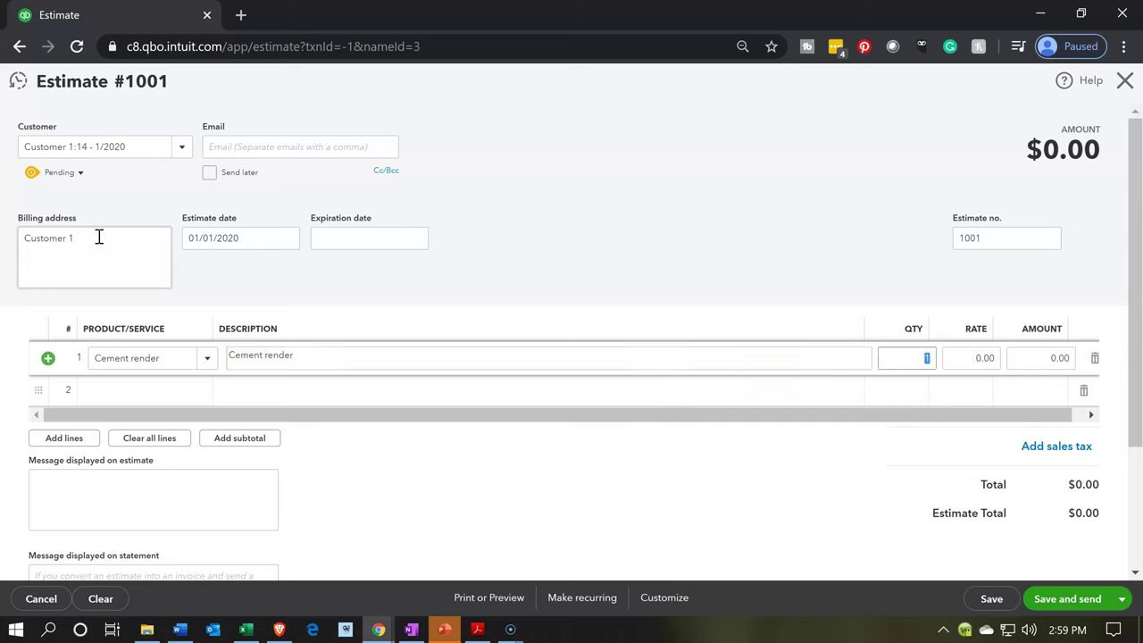
{"action": "key", "text": "Tab"}
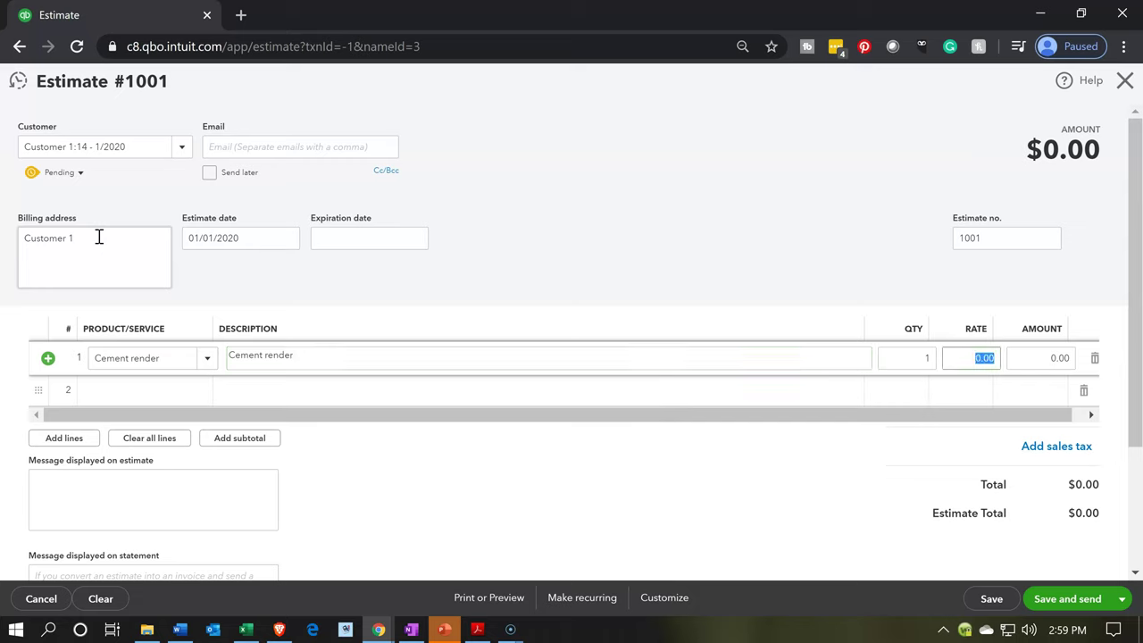
{"action": "type", "text": "7500"}
{"action": "key", "text": "Tab"}
{"action": "key", "text": "Tab"}
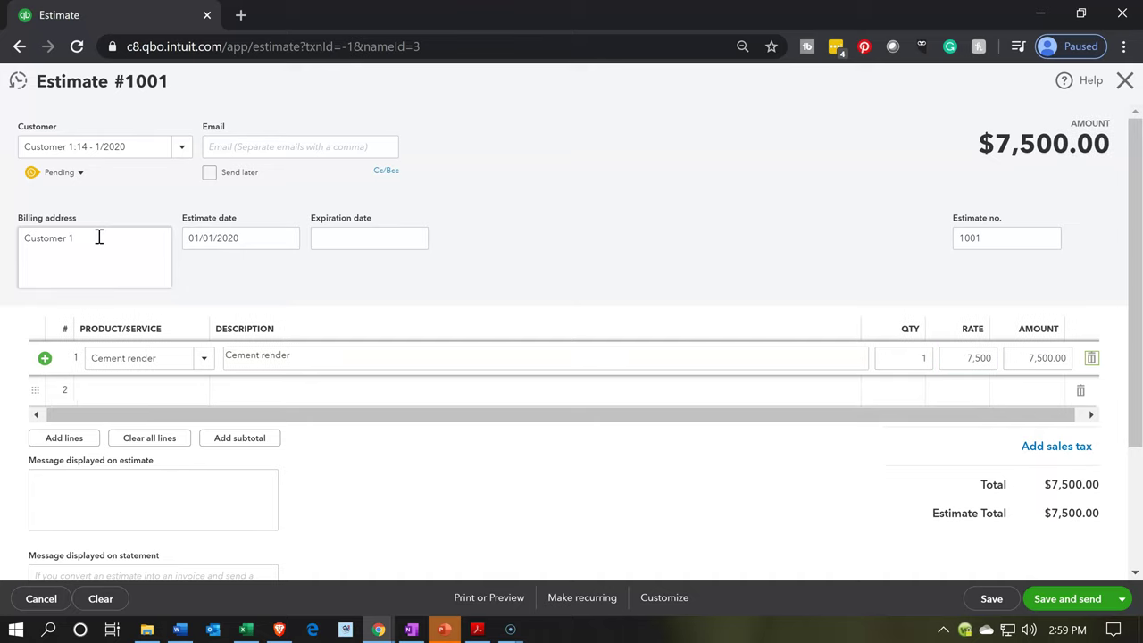
{"action": "key", "text": "Tab"}
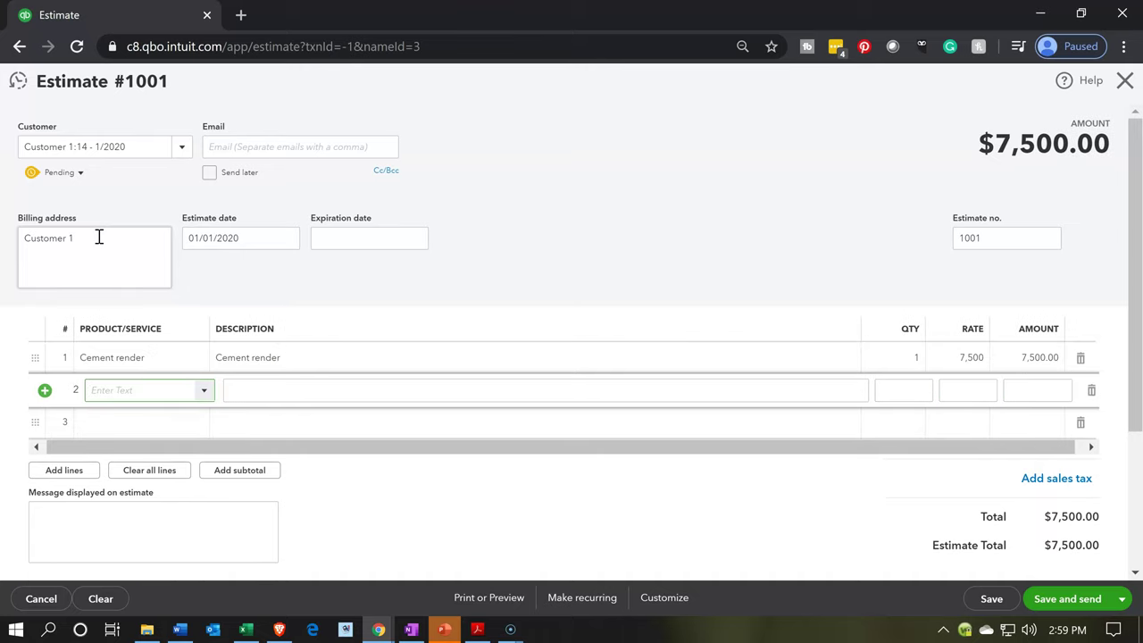
Step: Add "Dropped ceiling, coffered ceiling" as the second estimate line with quantity 1 and a rate of 5,300
{"action": "type", "text": "Dro"}
{"action": "key", "text": "BackSpace"}
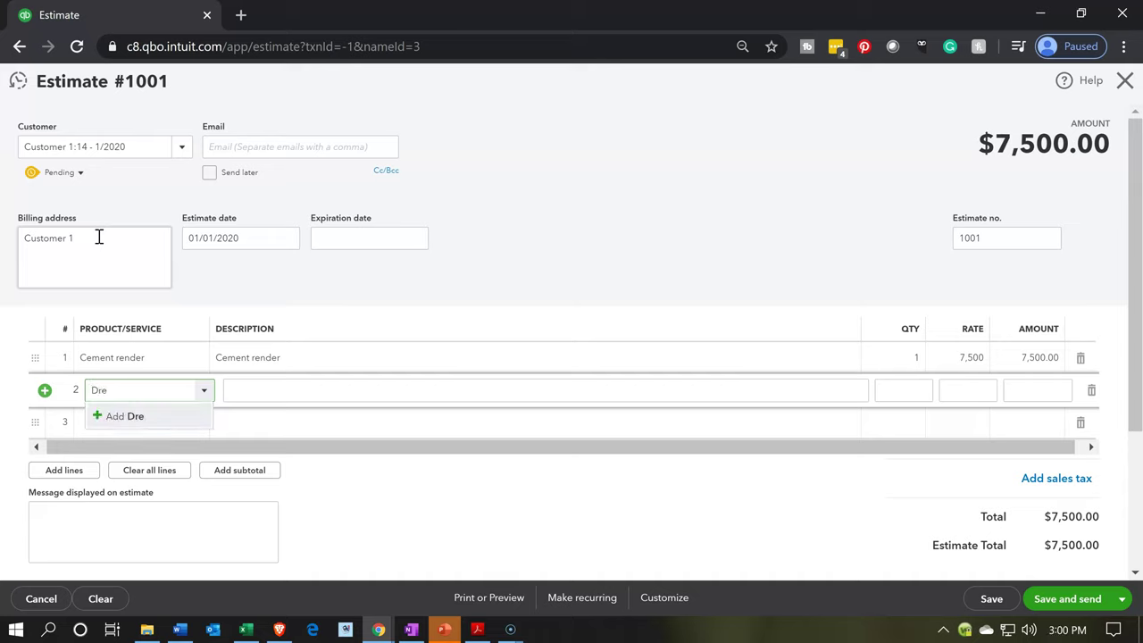
{"action": "type", "text": "opp"}
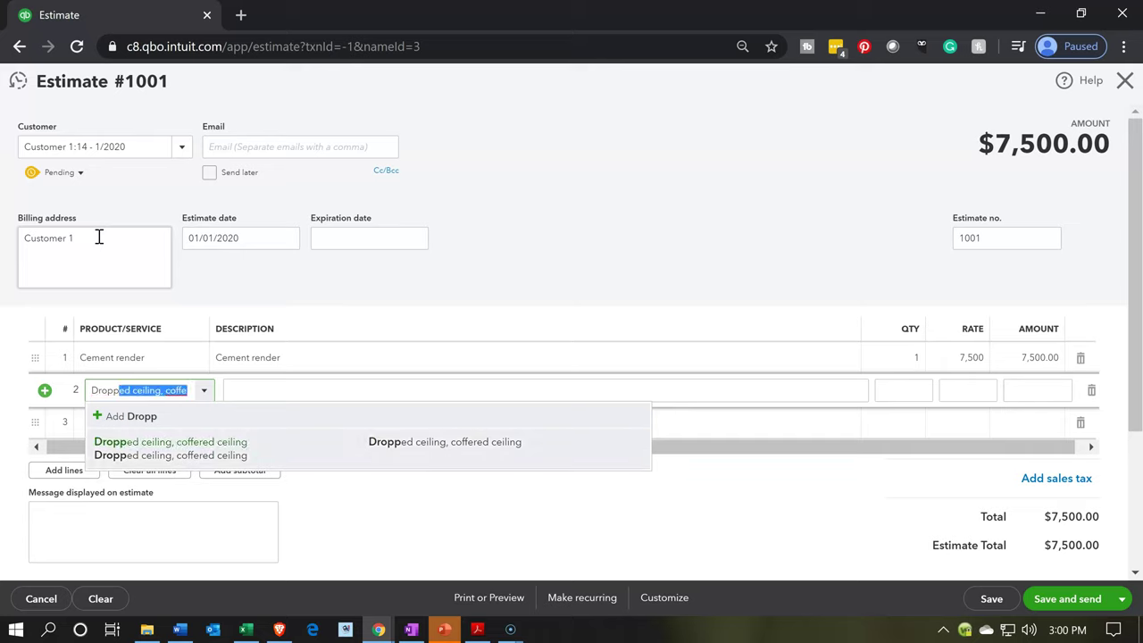
{"action": "key", "text": "Tab"}
{"action": "key", "text": "Tab"}
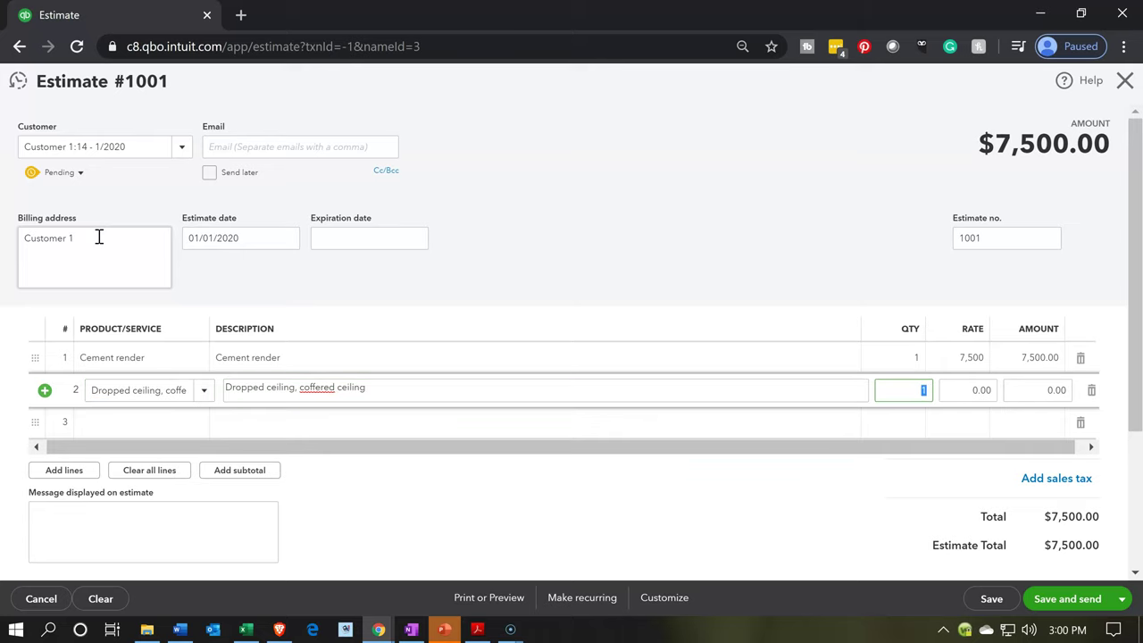
{"action": "key", "text": "Tab"}
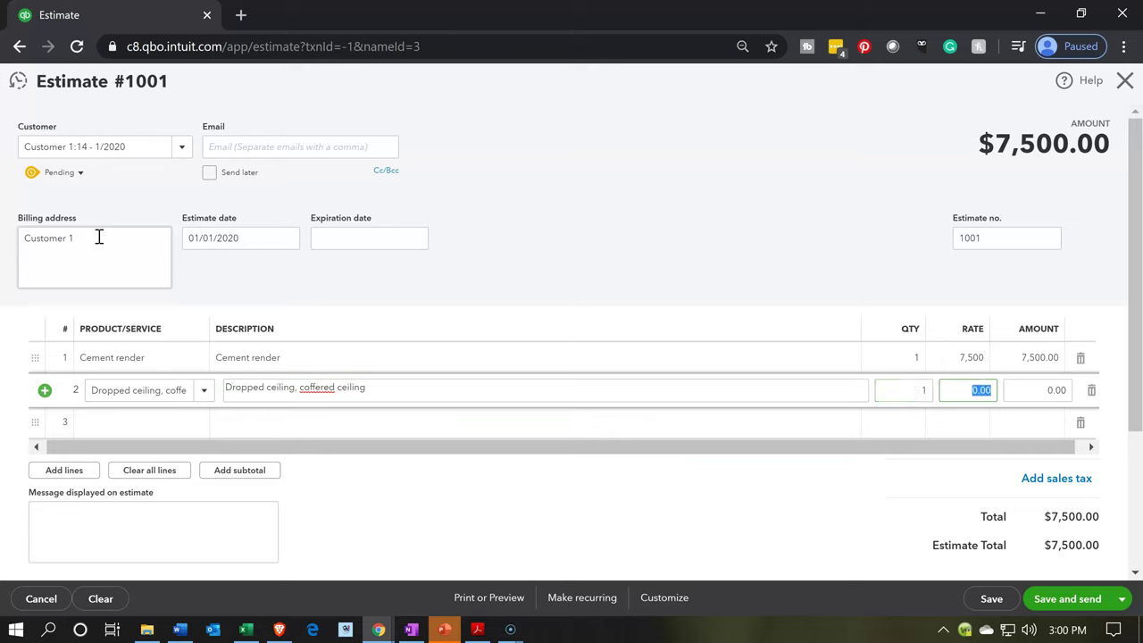
{"action": "type", "text": "5,"}
{"action": "type", "text": "300"}
{"action": "key", "text": "Tab"}
{"action": "key", "text": "Tab"}
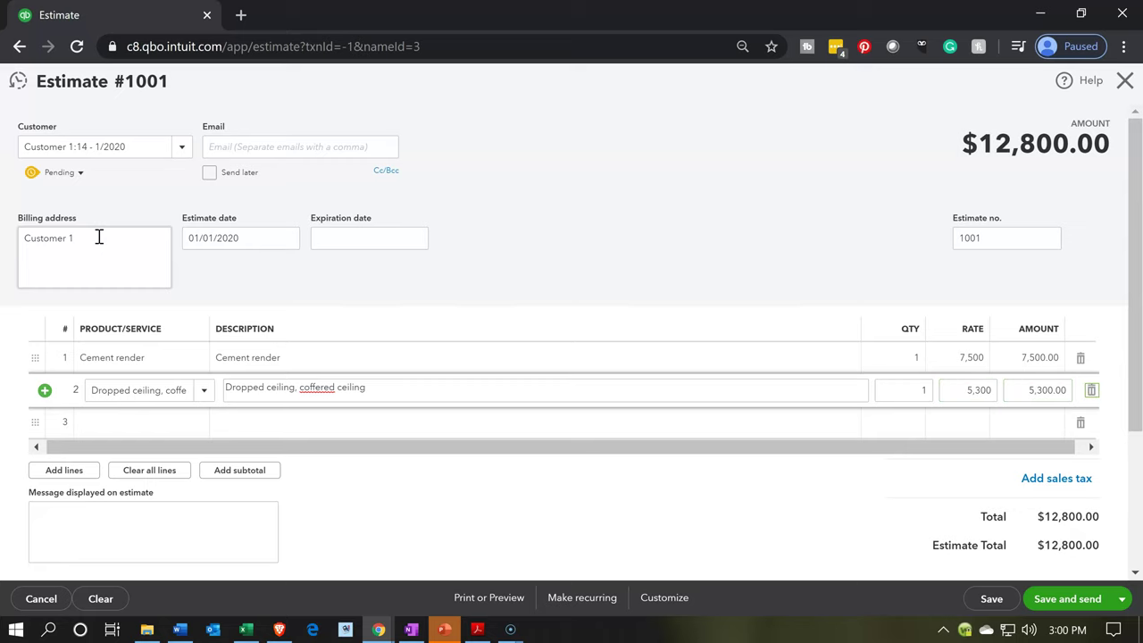
{"action": "key", "text": "Tab"}
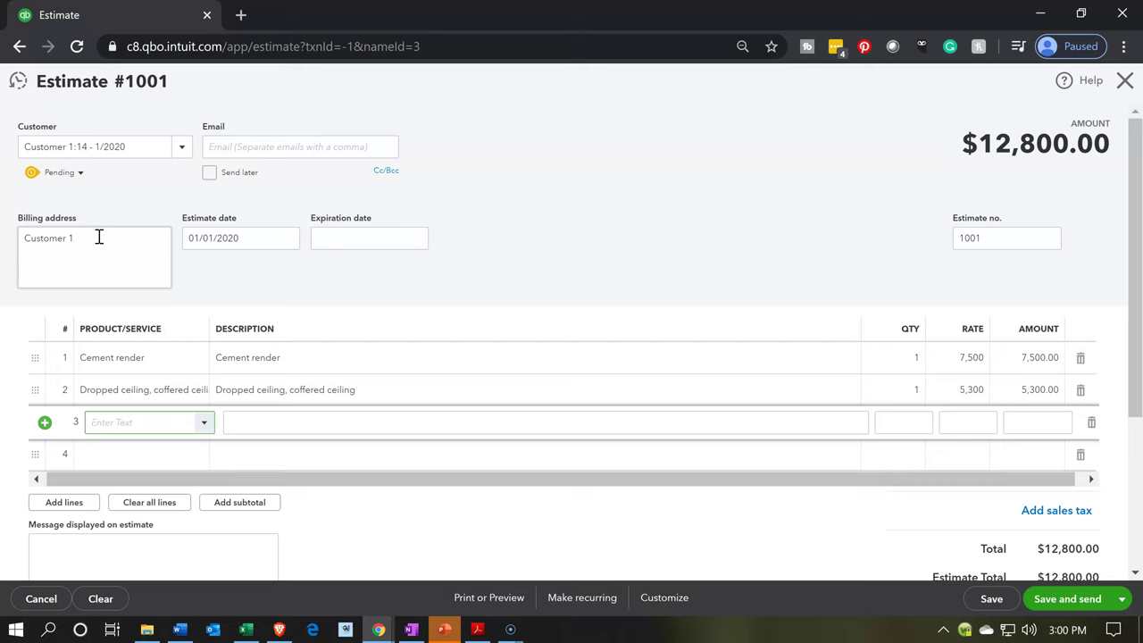
Step: Add "Flooring – wide plank, terrazzo, carpet" as the third estimate line with quantity 1 and a rate of 1,200
{"action": "type", "text": "Floor"}
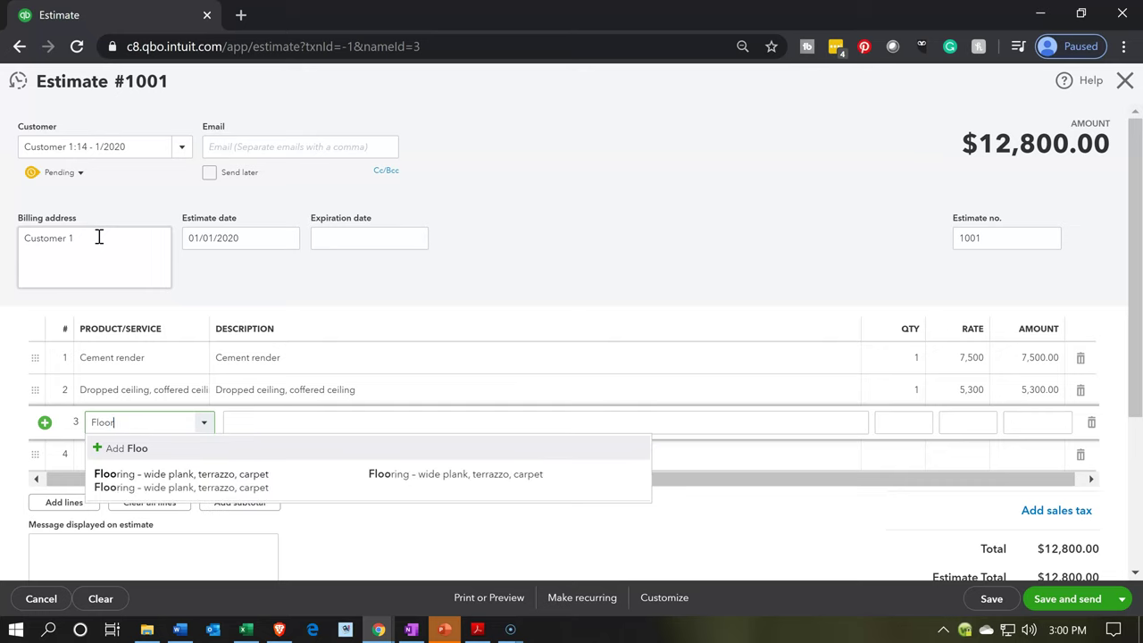
{"action": "type", "text": "in"}
{"action": "key", "text": "BackSpace"}
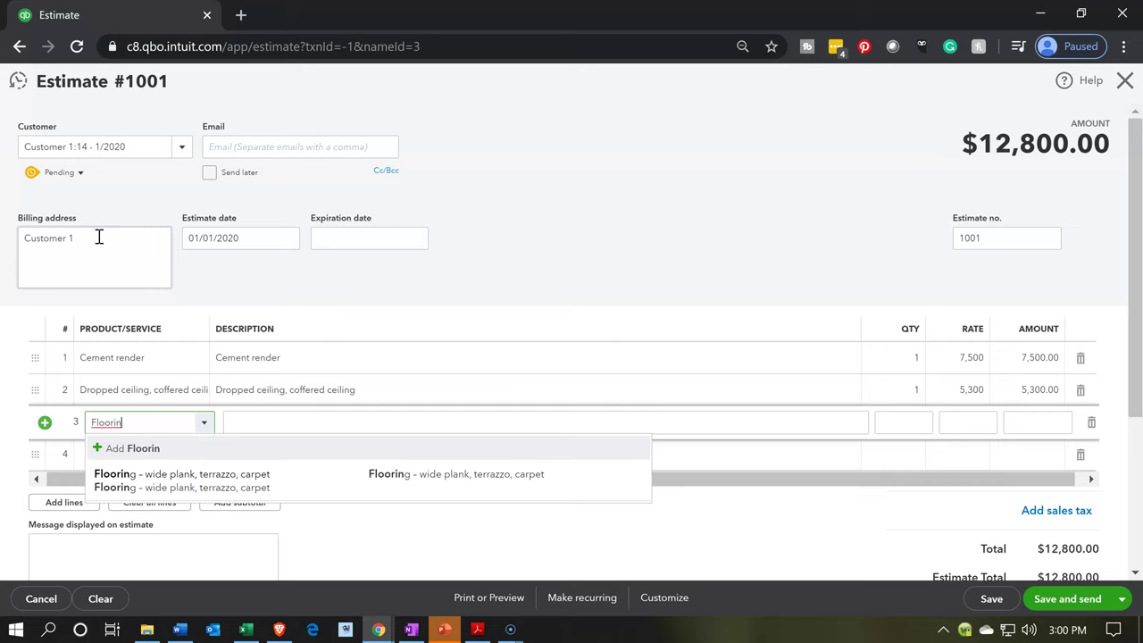
{"action": "key", "text": "Down"}
{"action": "key", "text": "Tab"}
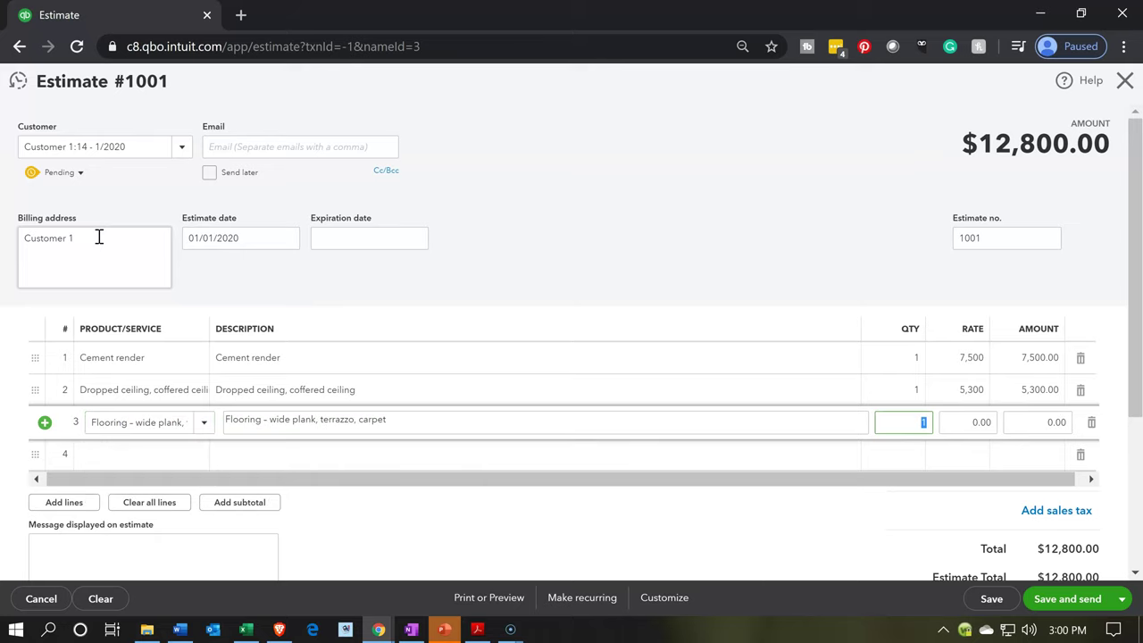
{"action": "key", "text": "Tab"}
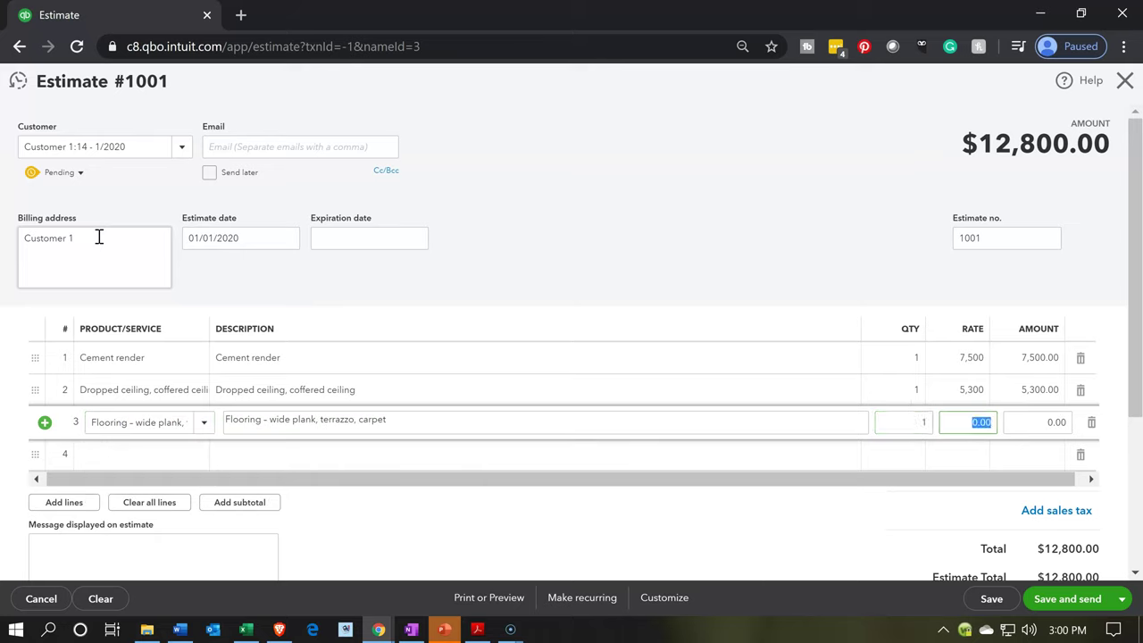
{"action": "type", "text": "1200"}
{"action": "key", "text": "Tab"}
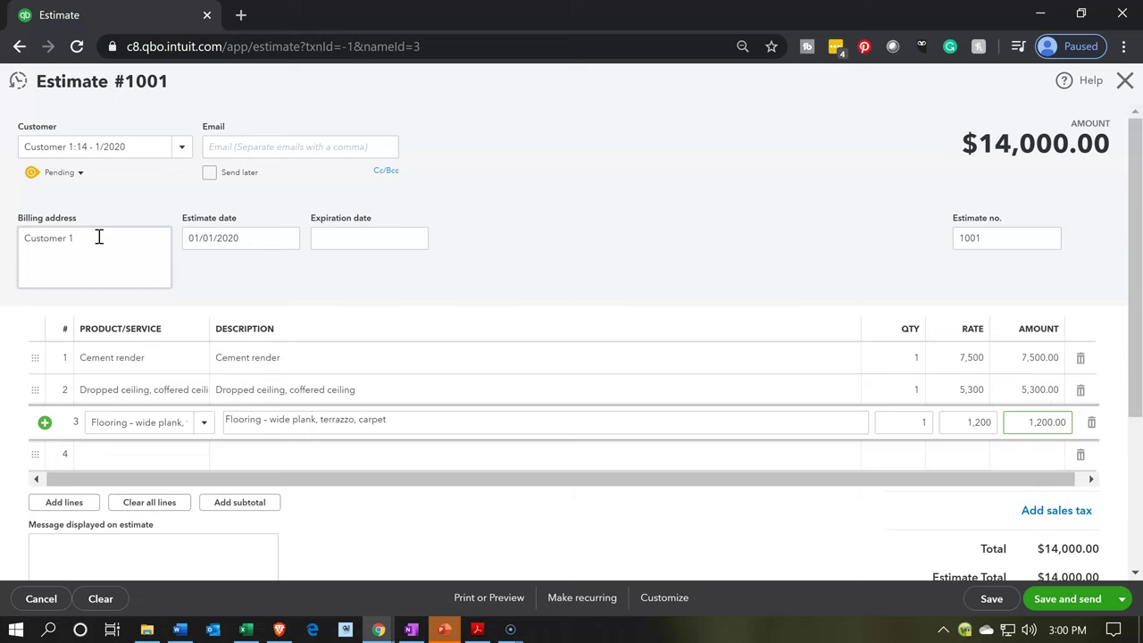
{"action": "key", "text": "Tab"}
{"action": "key", "text": "Tab"}
Step: Add Direct Labor as the fourth estimate line with quantity 1 and a rate of 19,000
{"action": "type", "text": "Dir"}
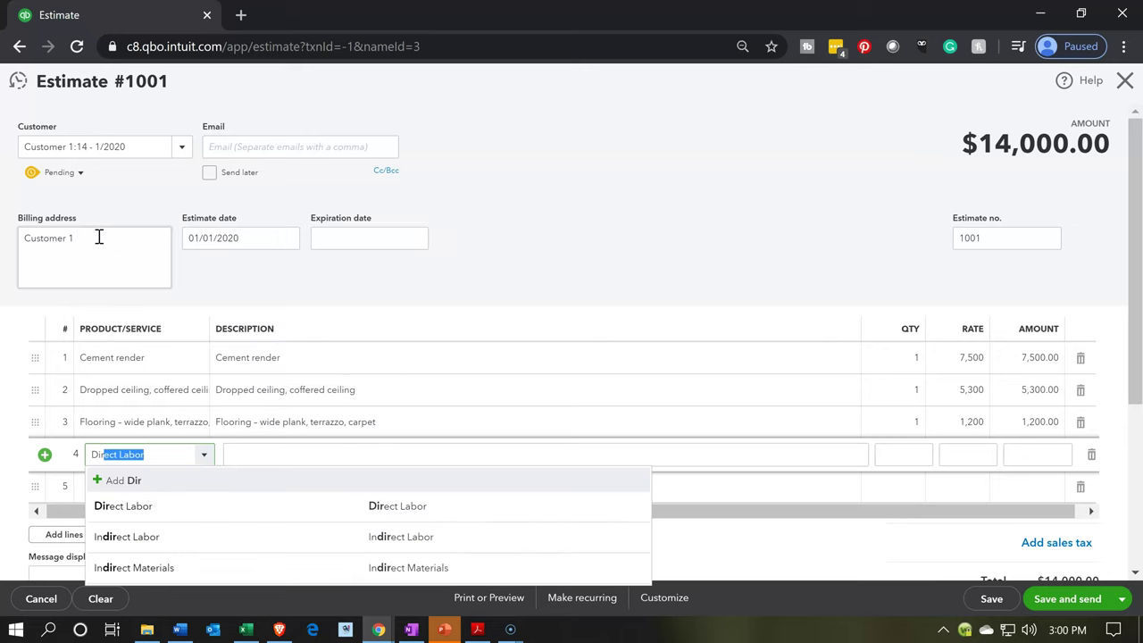
{"action": "key", "text": "Down"}
{"action": "key", "text": "Tab"}
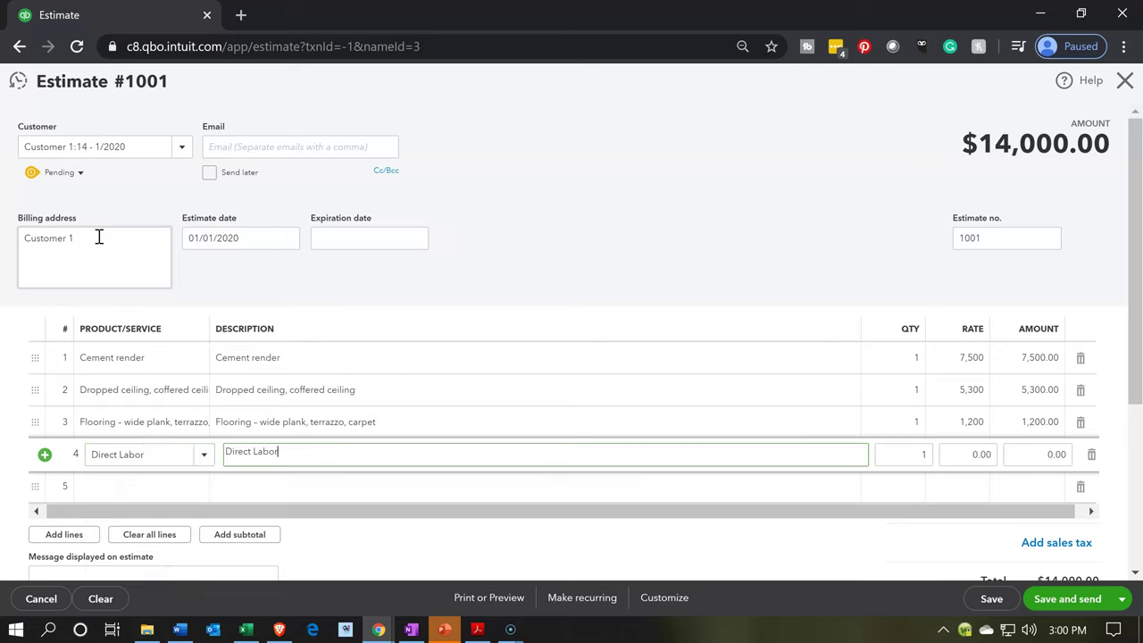
{"action": "key", "text": "Tab"}
{"action": "key", "text": "Tab"}
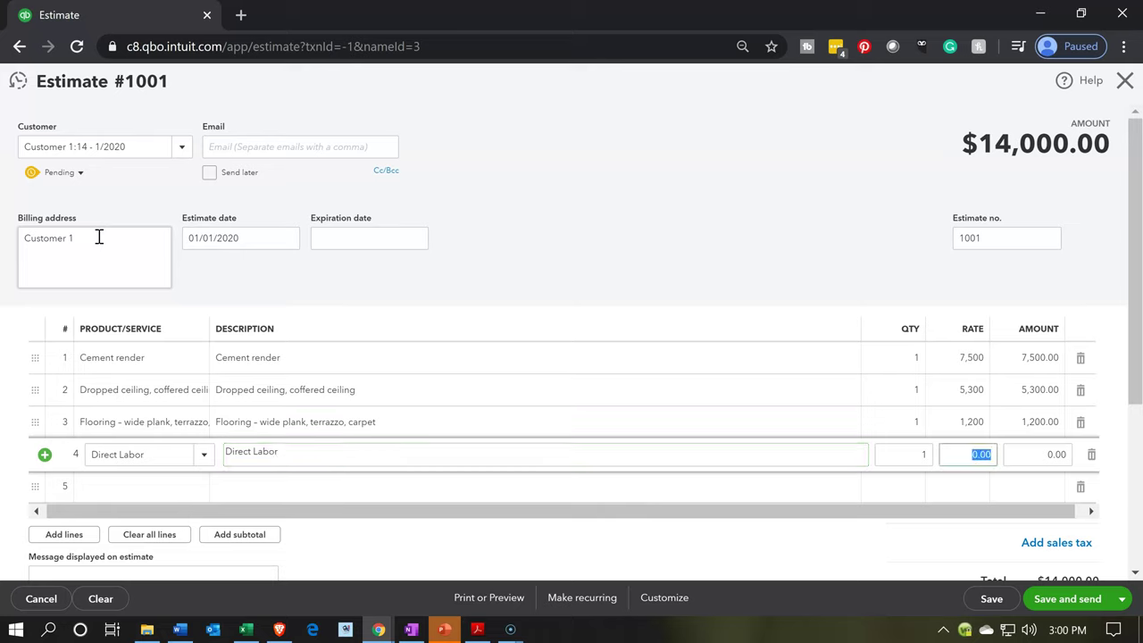
{"action": "type", "text": "19,000"}
{"action": "key", "text": "Tab"}
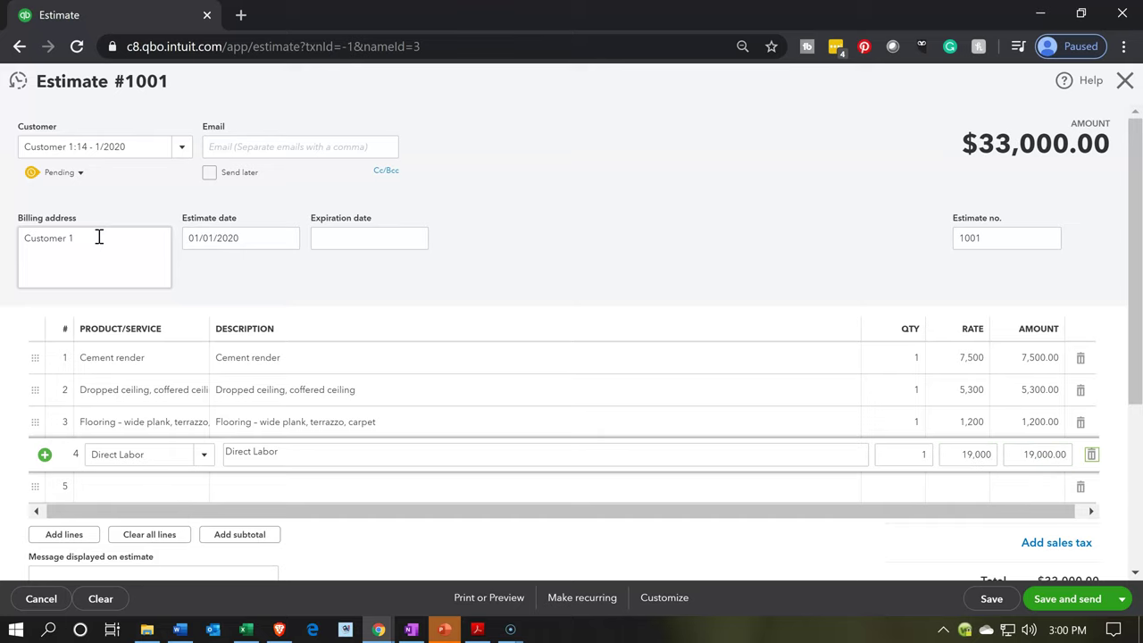
{"action": "key", "text": "Tab"}
Step: Add Factory Overhead as the fifth estimate line with quantity 1 and a rate of 8,500
{"action": "type", "text": "Fac"}
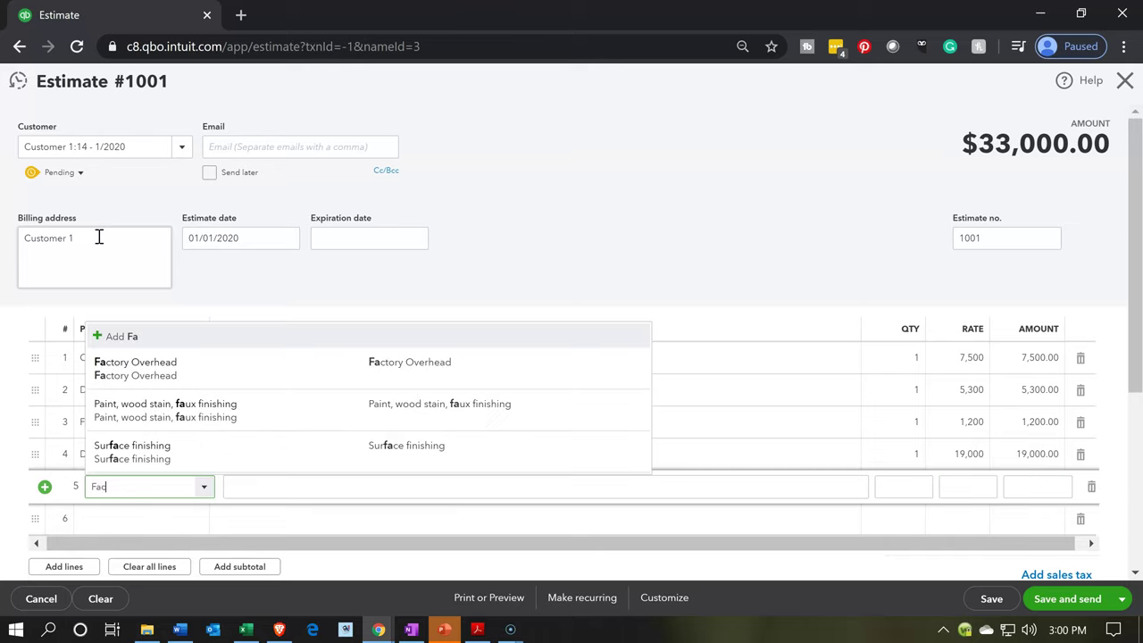
{"action": "type", "text": "tory Over"}
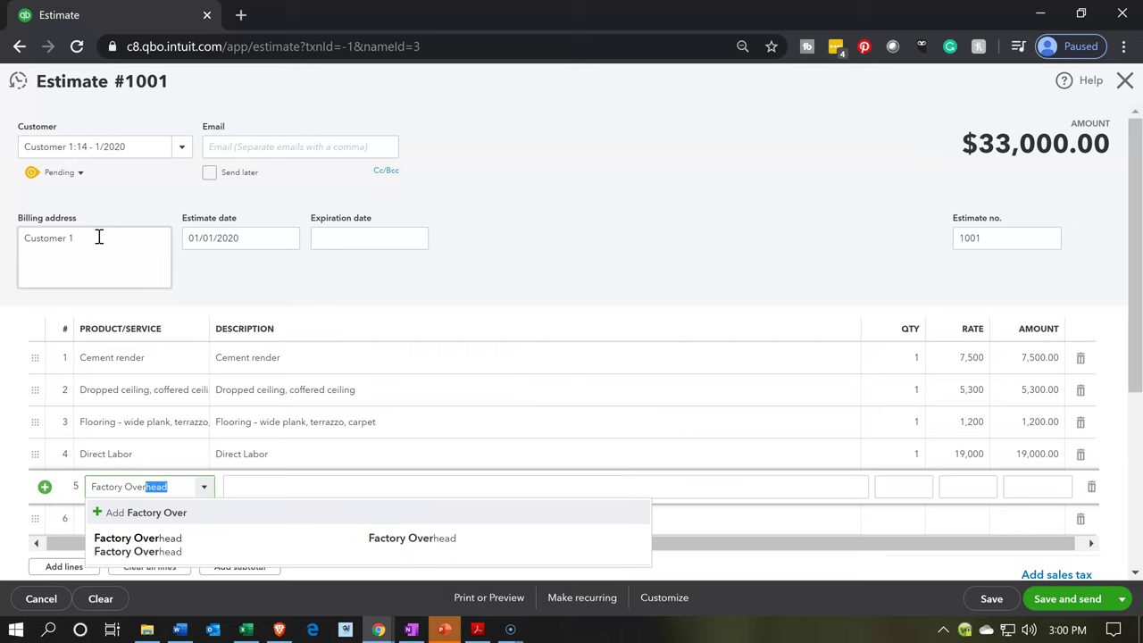
{"action": "key", "text": "Tab"}
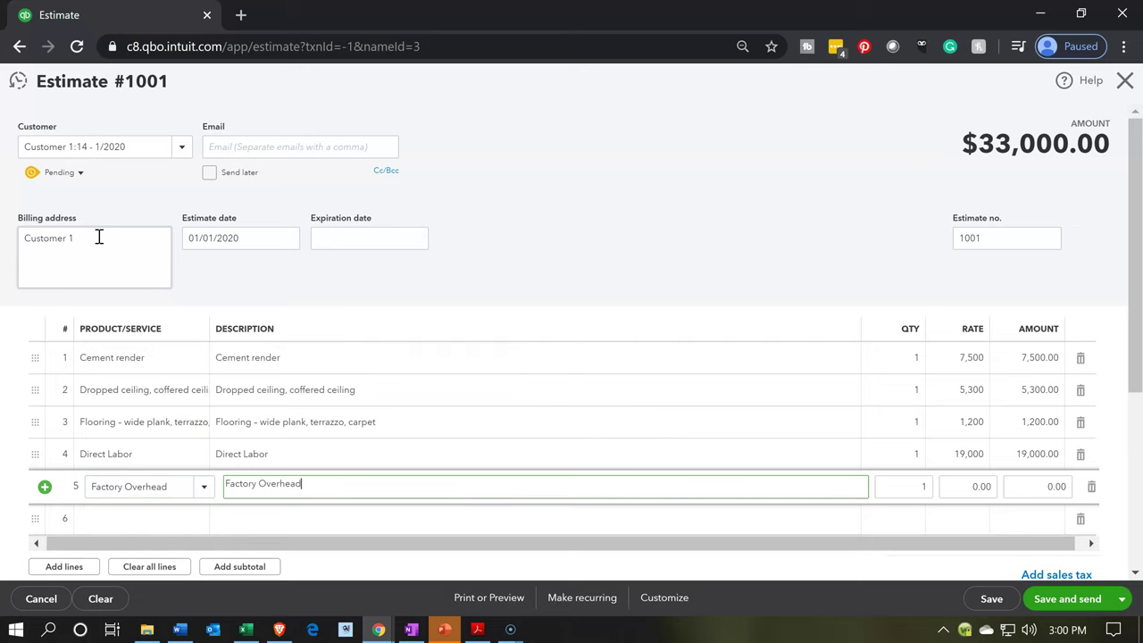
{"action": "key", "text": "Tab"}
{"action": "key", "text": "Tab"}
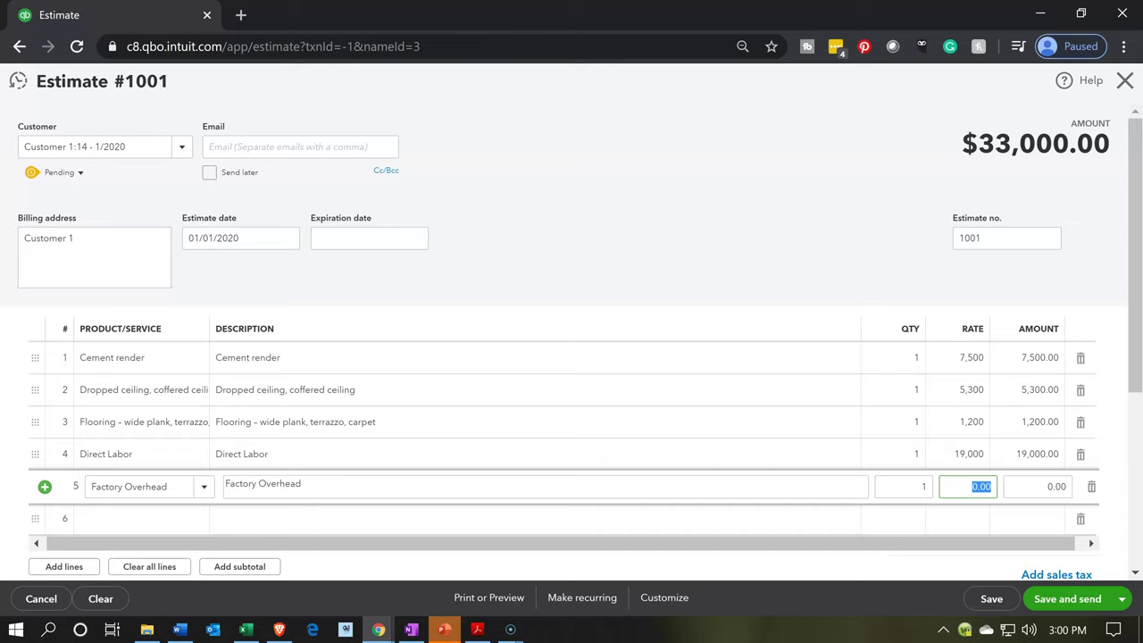
{"action": "type", "text": "8500"}
{"action": "key", "text": "Tab"}
{"action": "key", "text": "Tab"}
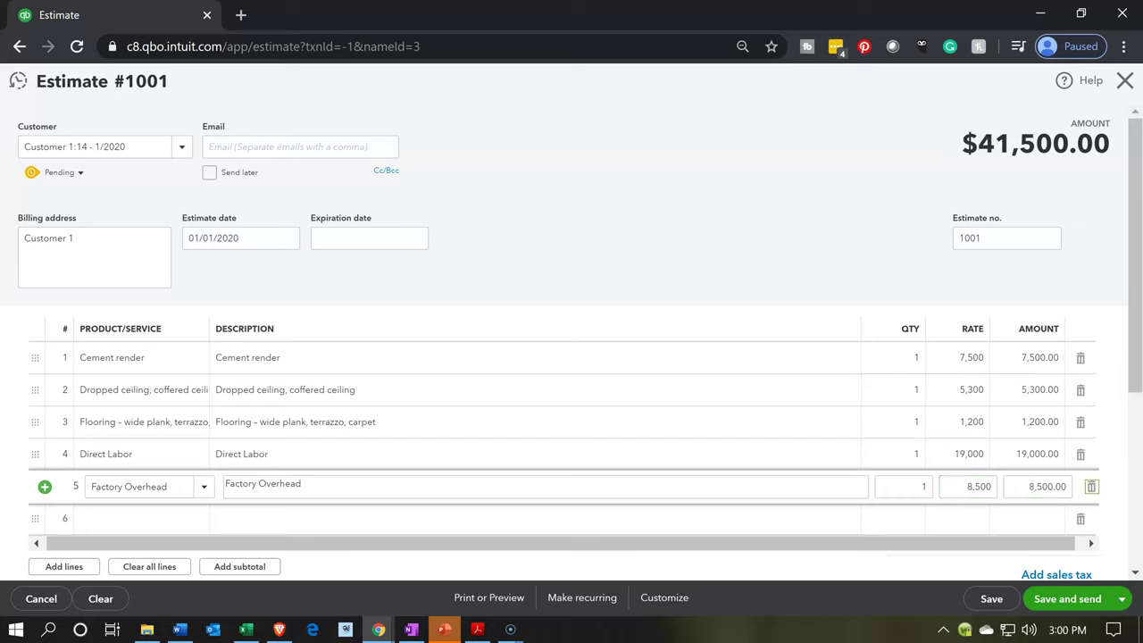
{"action": "key", "text": "Tab"}
Step: Add a second Cement render item as the sixth estimate line with quantity 1 and a rate of 140,000
{"action": "type", "text": "Cemen"}
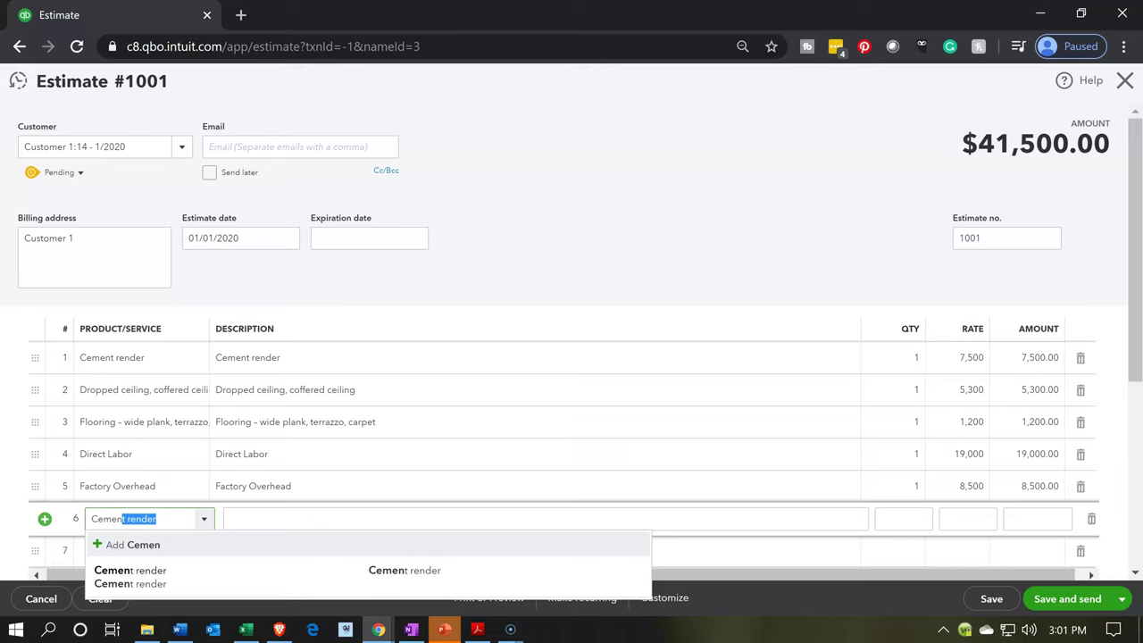
{"action": "key", "text": "BackSpace"}
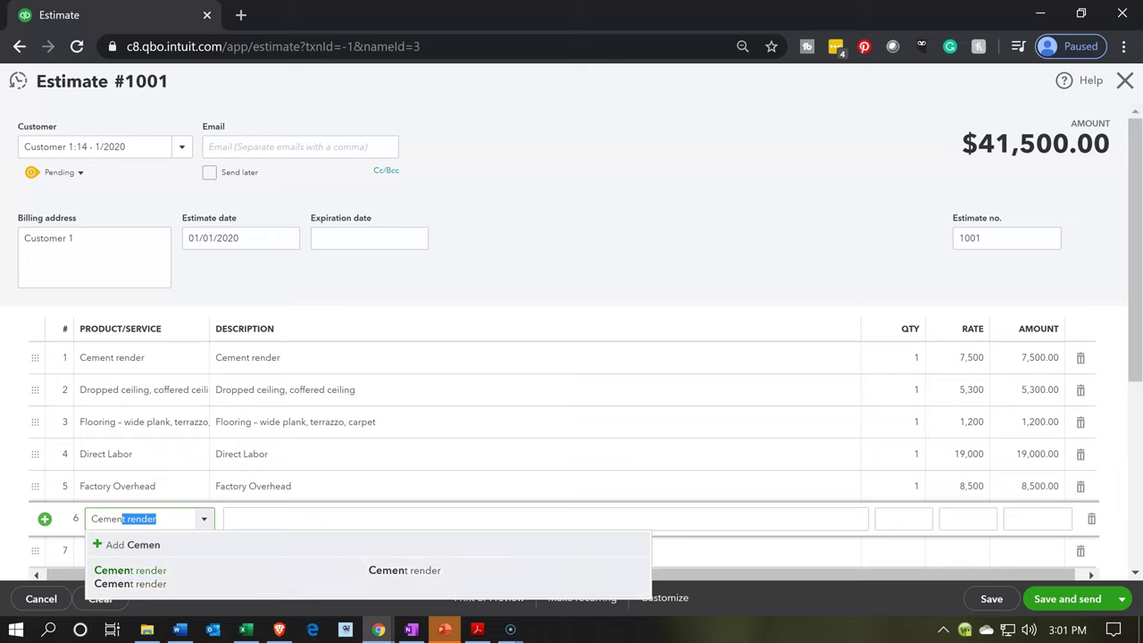
{"action": "key", "text": "Tab"}
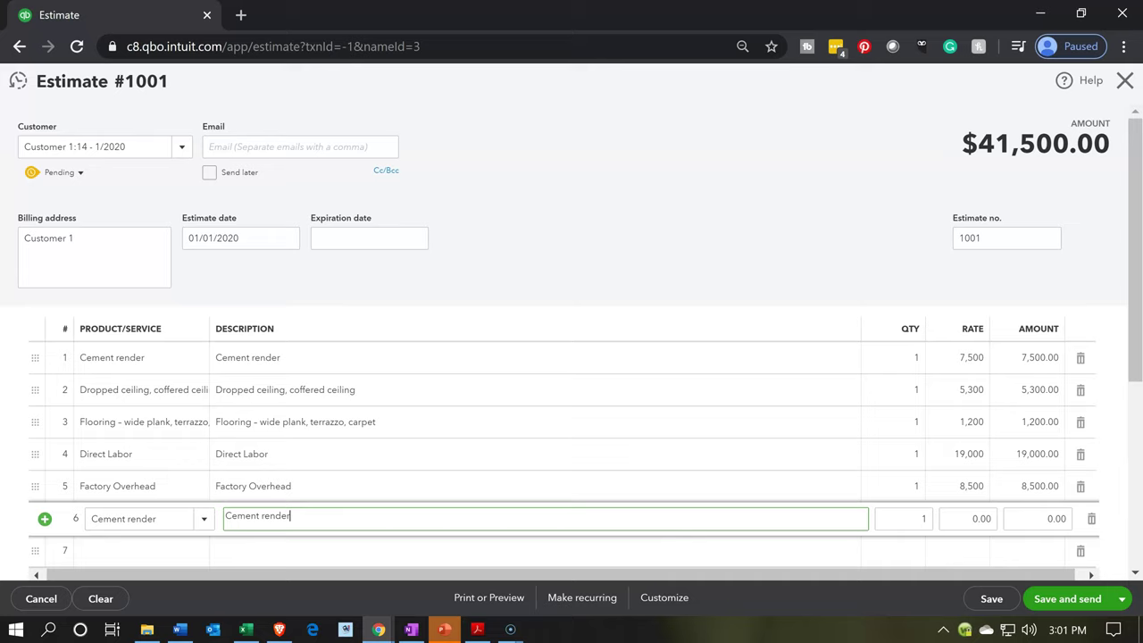
{"action": "key", "text": "Tab"}
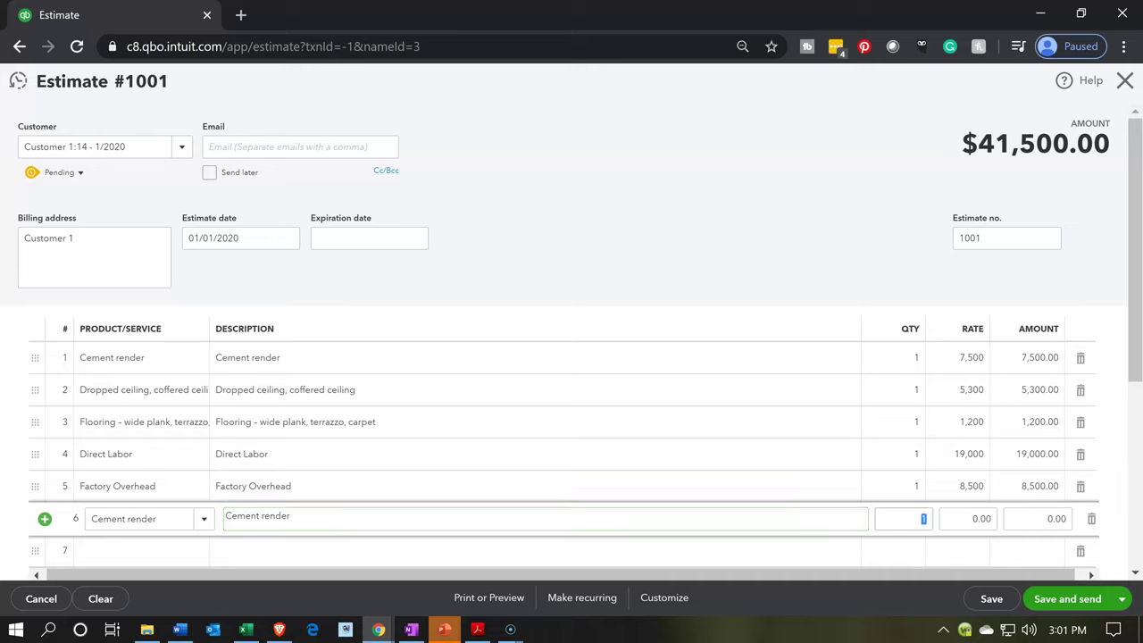
{"action": "key", "text": "Tab"}
{"action": "type", "text": "140000"}
{"action": "key", "text": "Tab"}
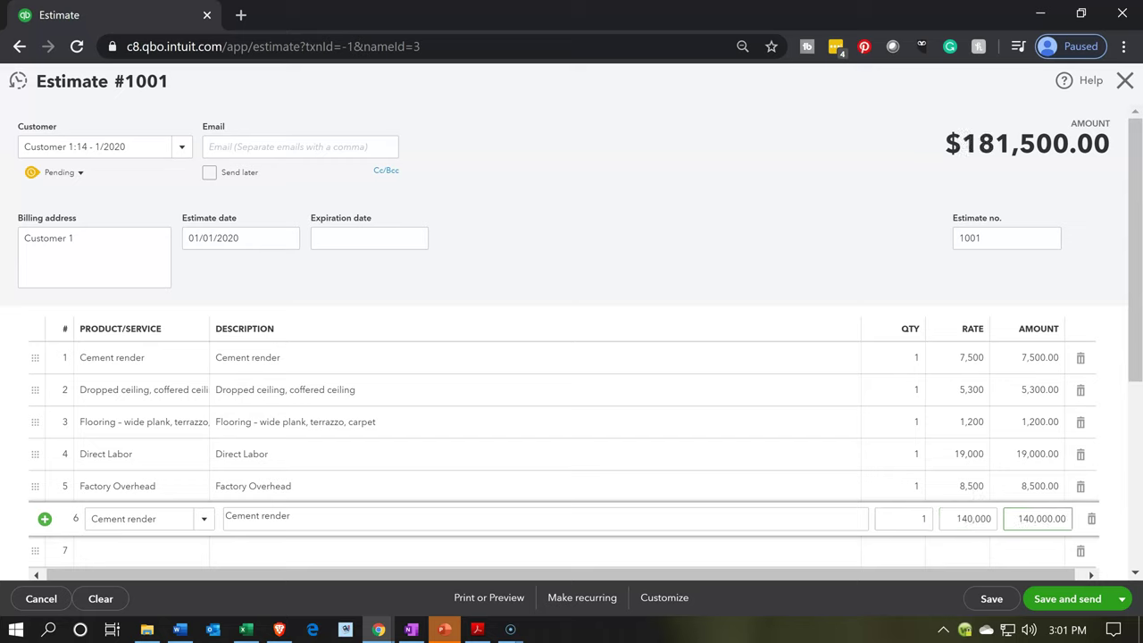
{"action": "key", "text": "Tab"}
{"action": "key", "text": "Tab"}
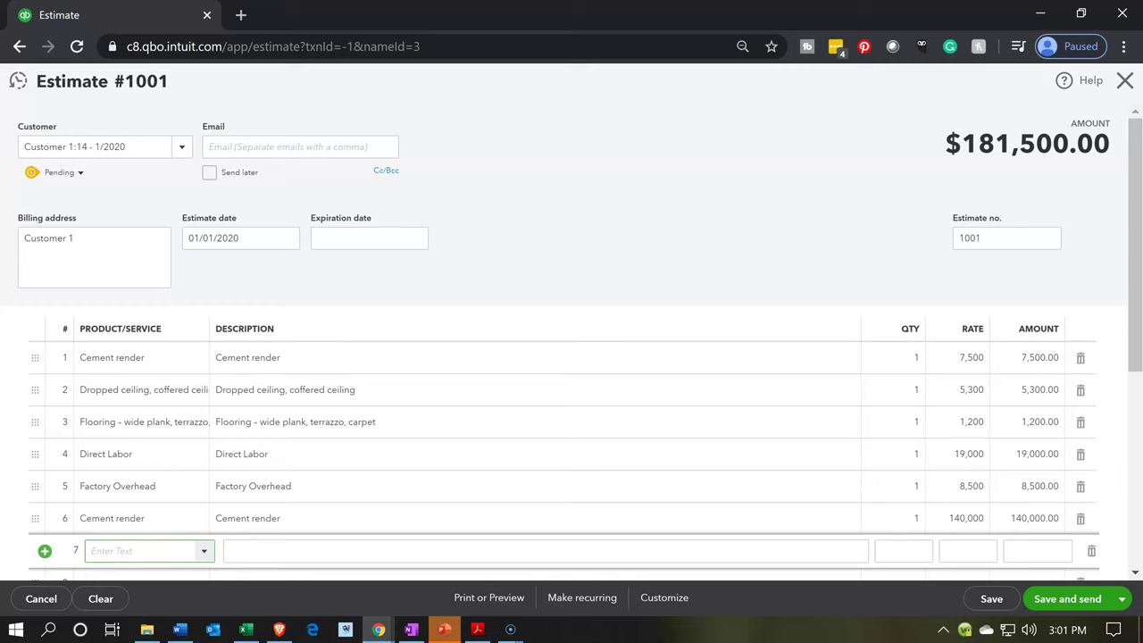
Step: Add Wood finishing as the seventh estimate line with a quantity of 7,000, leaving the rate at 0.00
{"action": "type", "text": "Woo"}
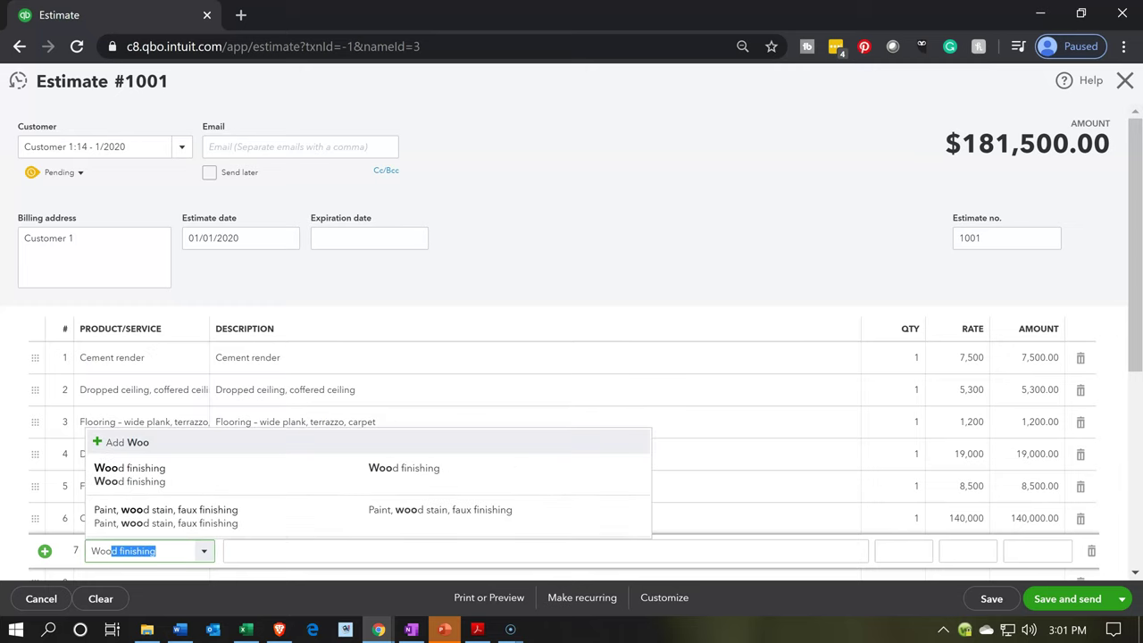
{"action": "key", "text": "BackSpace"}
{"action": "type", "text": "d"}
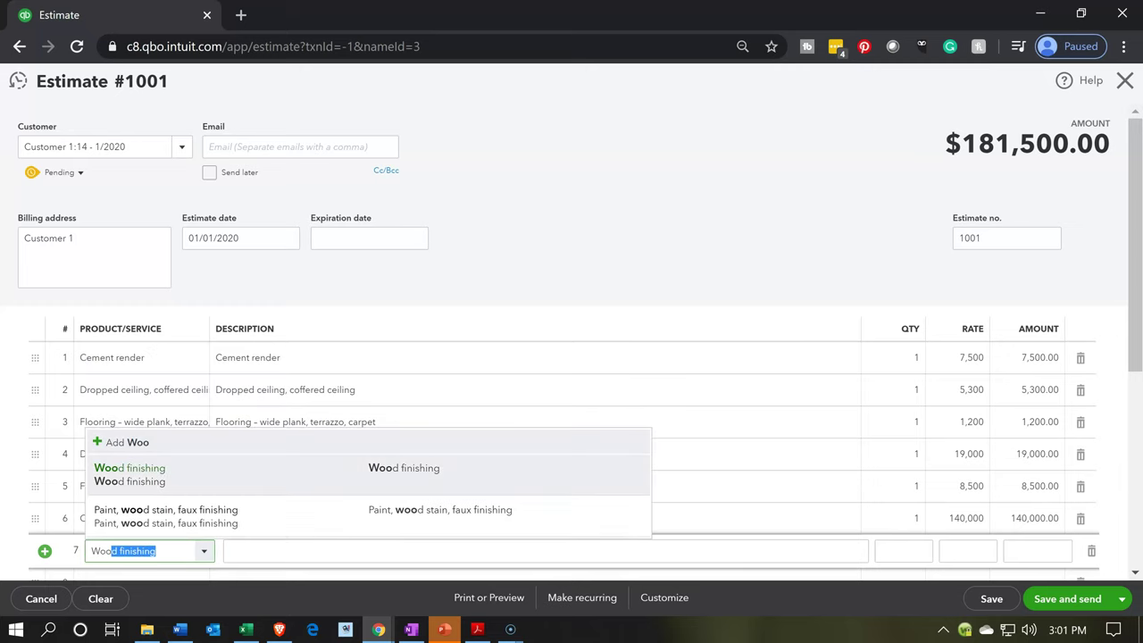
{"action": "key", "text": "Tab"}
{"action": "key", "text": "Tab"}
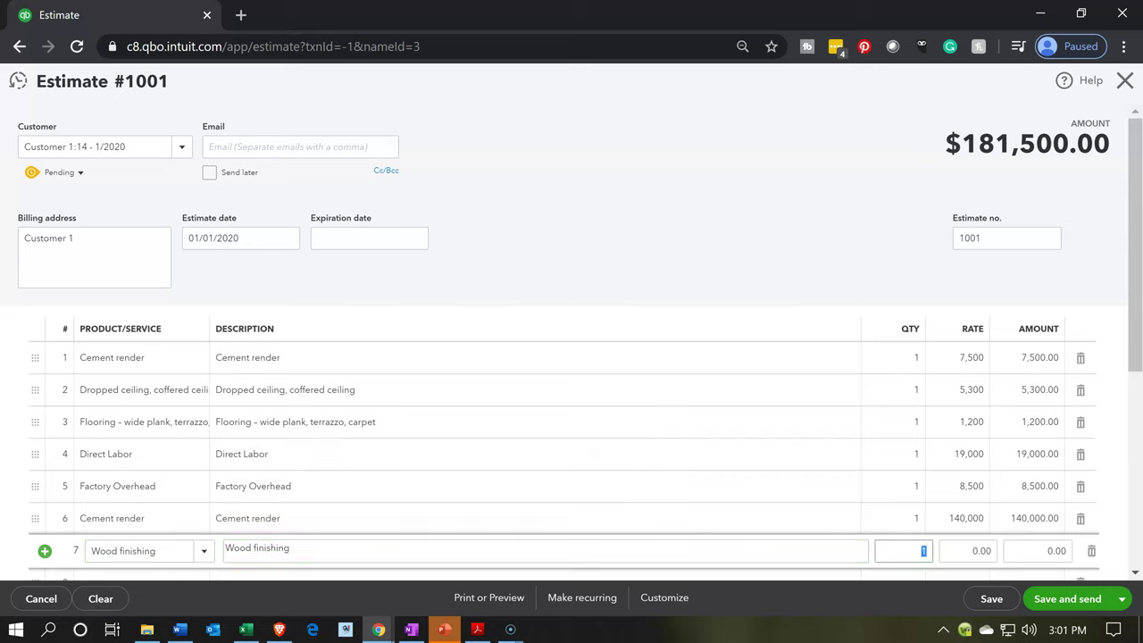
{"action": "type", "text": "7000"}
{"action": "key", "text": "Tab"}
{"action": "key", "text": "Tab"}
{"action": "key", "text": "Tab"}
{"action": "key", "text": "Tab"}
Step: Add "Wall covering, wallpaper, acoustic" as the eighth estimate line with a quantity of 11,300, leaving the rate at 0.00
{"action": "type", "text": "Wall"}
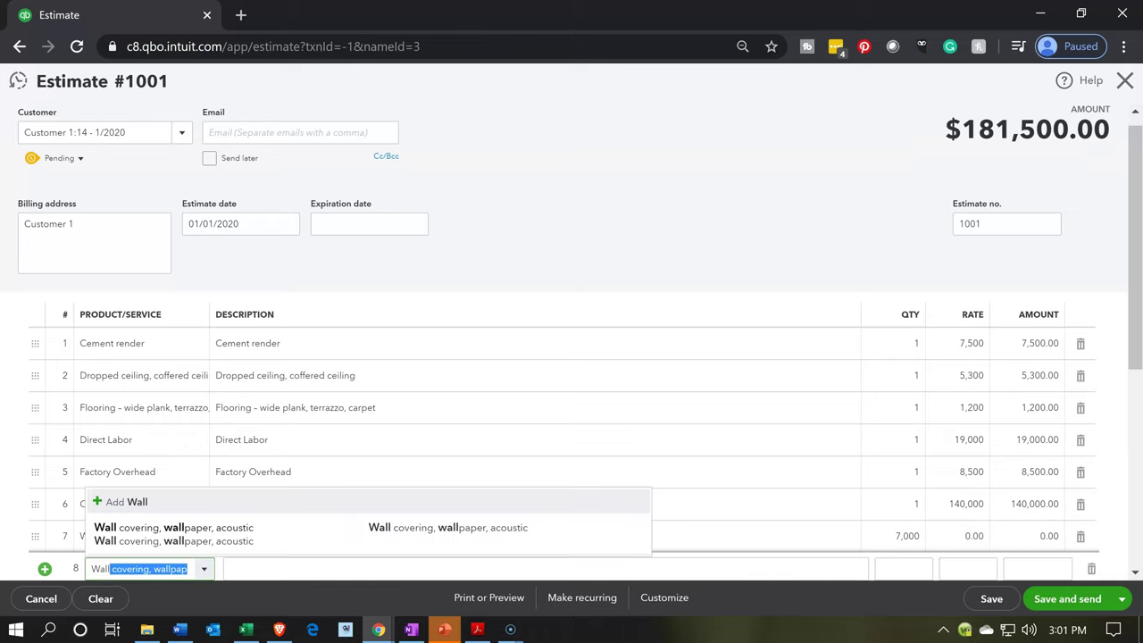
{"action": "key", "text": "Tab"}
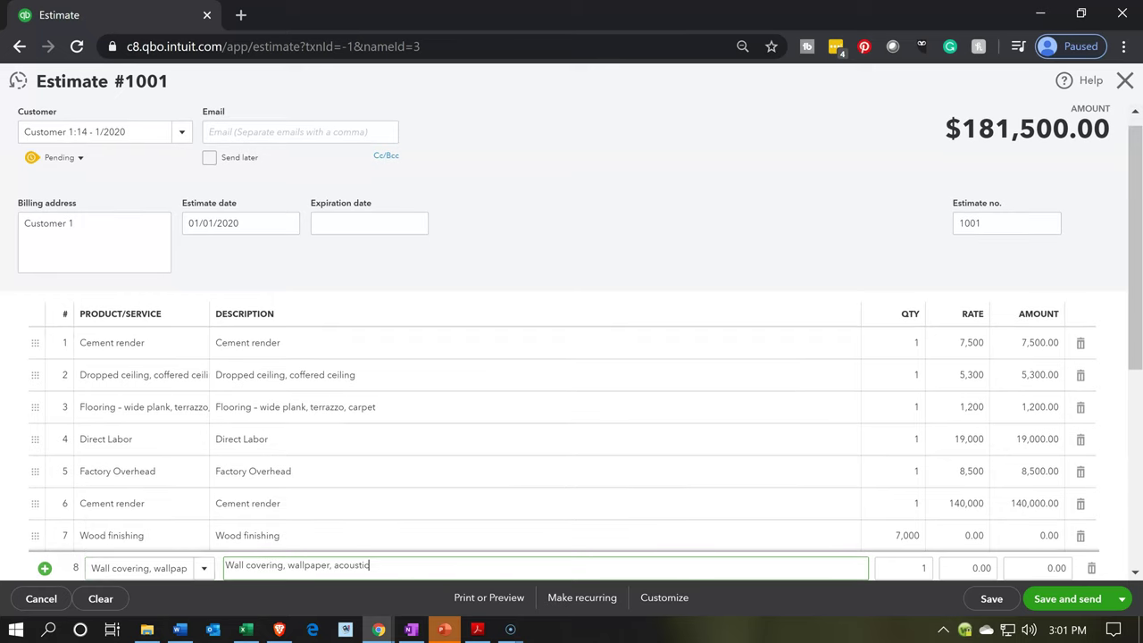
{"action": "key", "text": "Tab"}
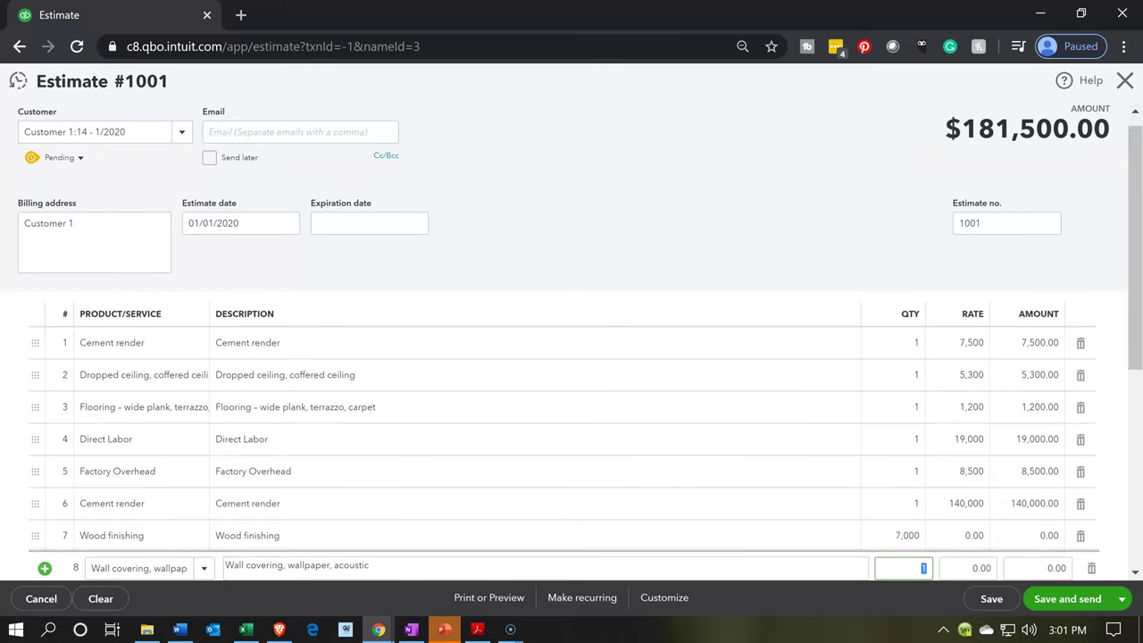
{"action": "type", "text": "11300"}
{"action": "key", "text": "Tab"}
{"action": "key", "text": "Tab"}
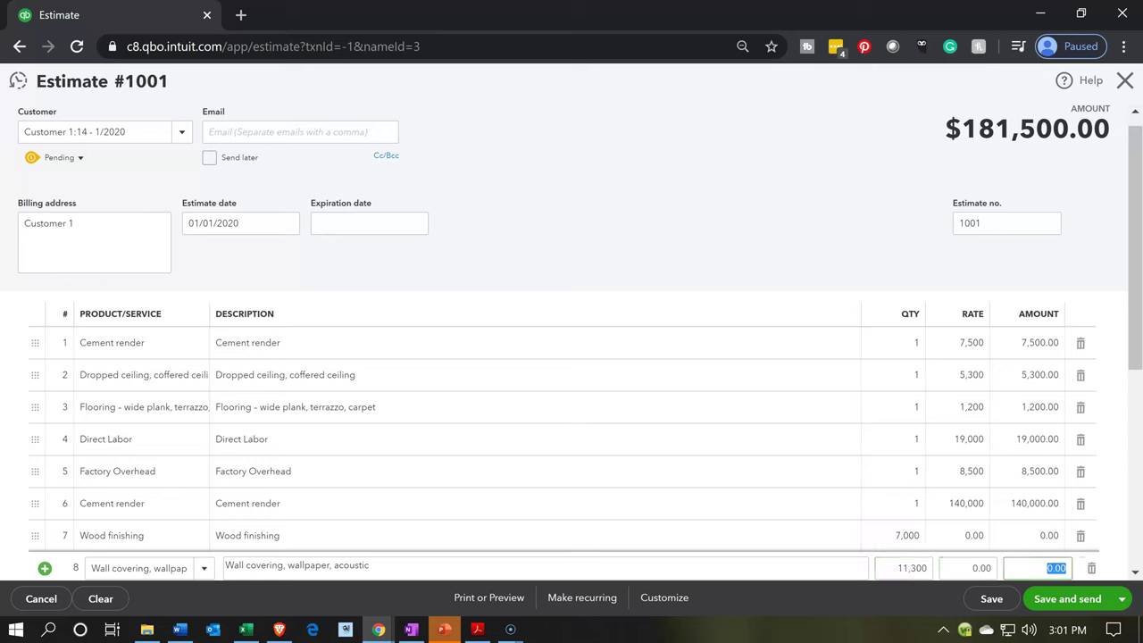
{"action": "key", "text": "Tab"}
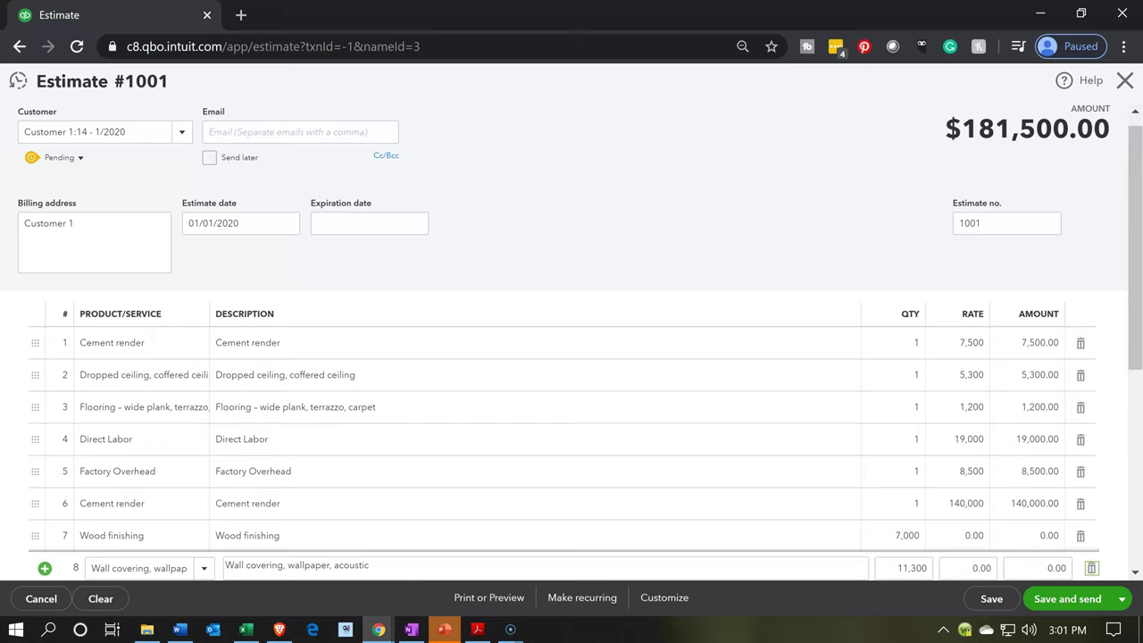
{"action": "key", "text": "Tab"}
Step: Add Stucco as the ninth estimate line with a quantity of 14,600, leaving the rate at 0.00
{"action": "type", "text": "Stu"}
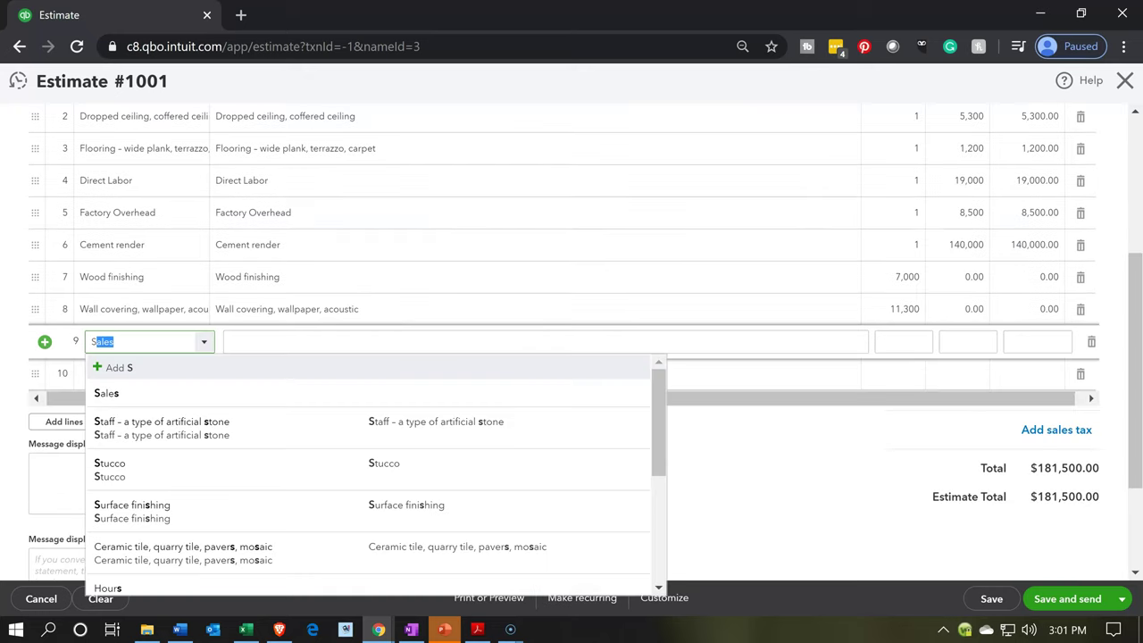
{"action": "key", "text": "Tab"}
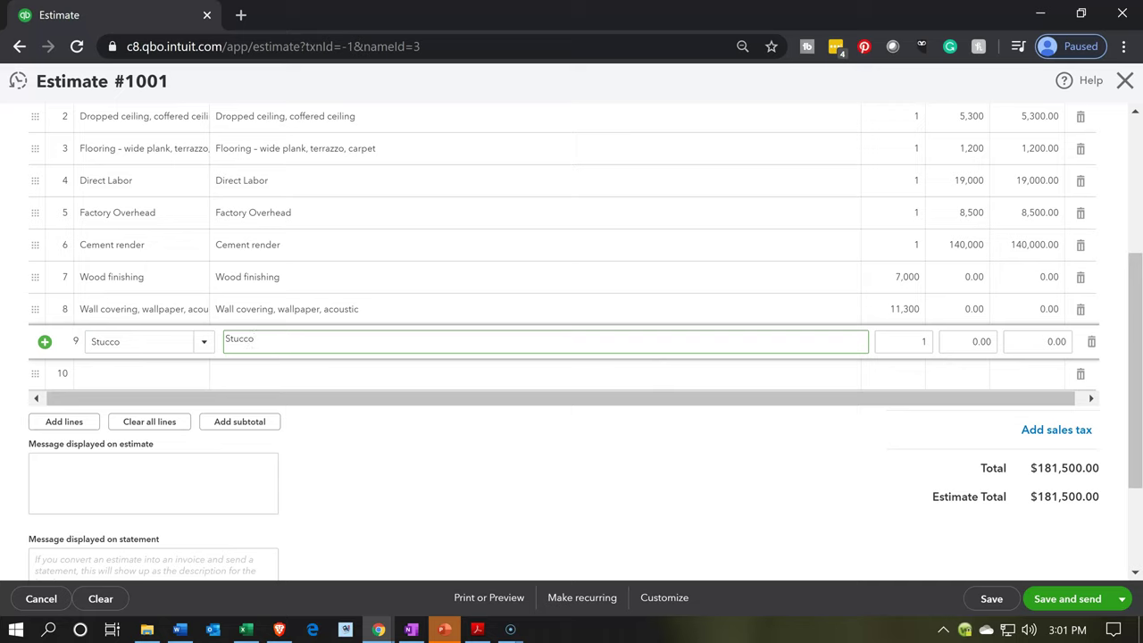
{"action": "key", "text": "Tab"}
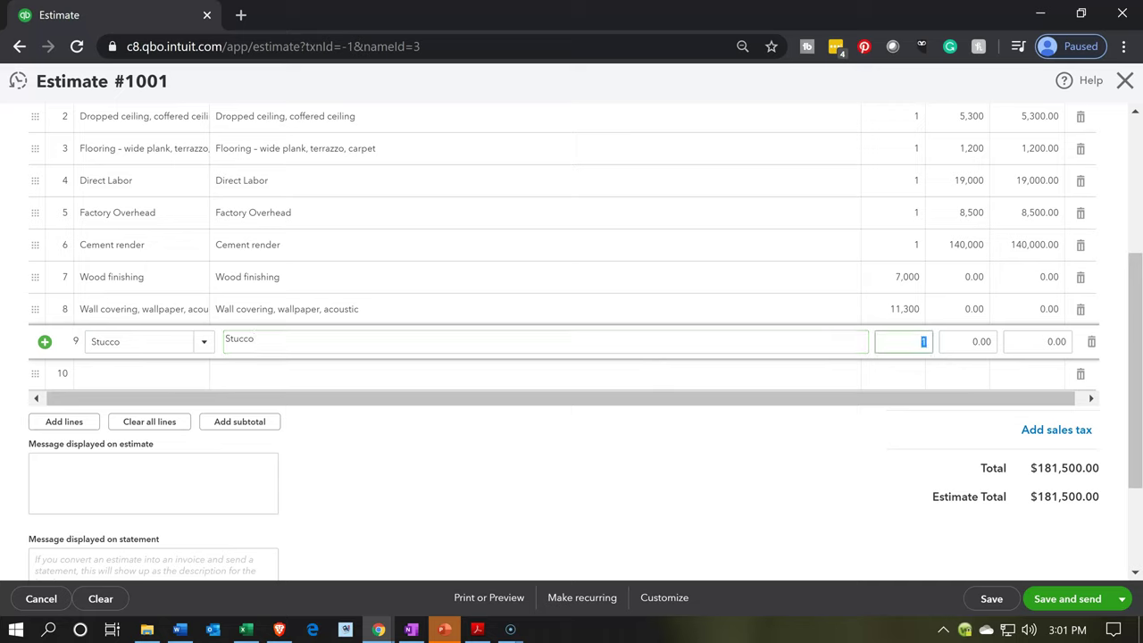
{"action": "type", "text": "14,600"}
{"action": "key", "text": "Tab"}
{"action": "key", "text": "Tab"}
{"action": "key", "text": "Tab"}
{"action": "key", "text": "Tab"}
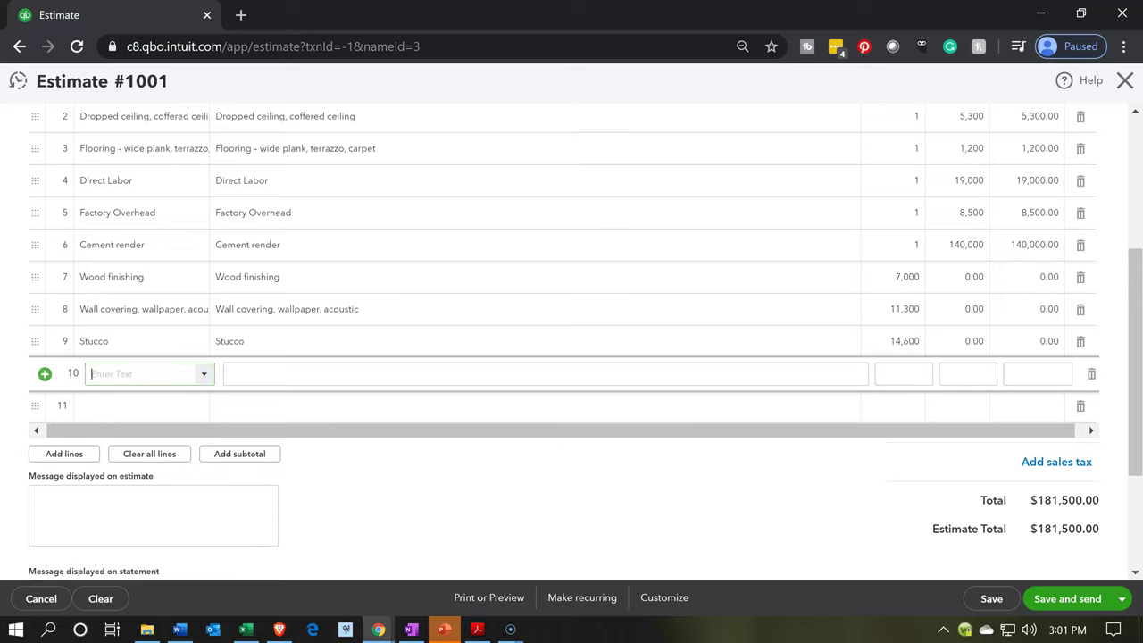
Step: Add "Paint, wood stain, faux finishing" as the tenth estimate line with quantity 1 and a rate of 14,000
{"action": "type", "text": "Paint, wood stain, faux"}
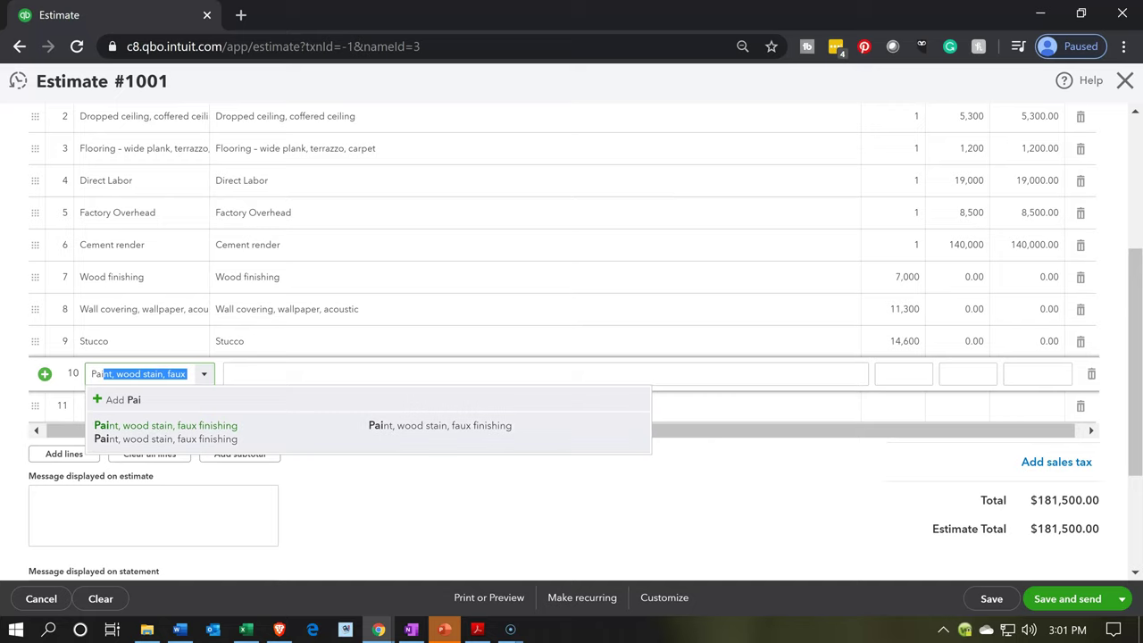
{"action": "key", "text": "Tab"}
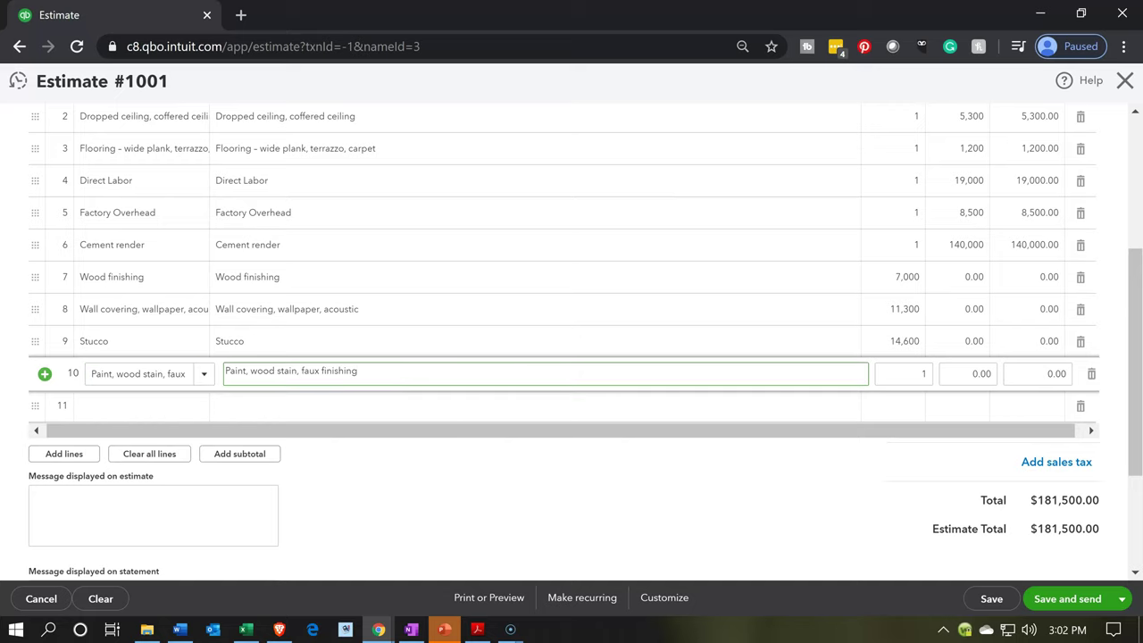
{"action": "key", "text": "Tab"}
{"action": "key", "text": "Tab"}
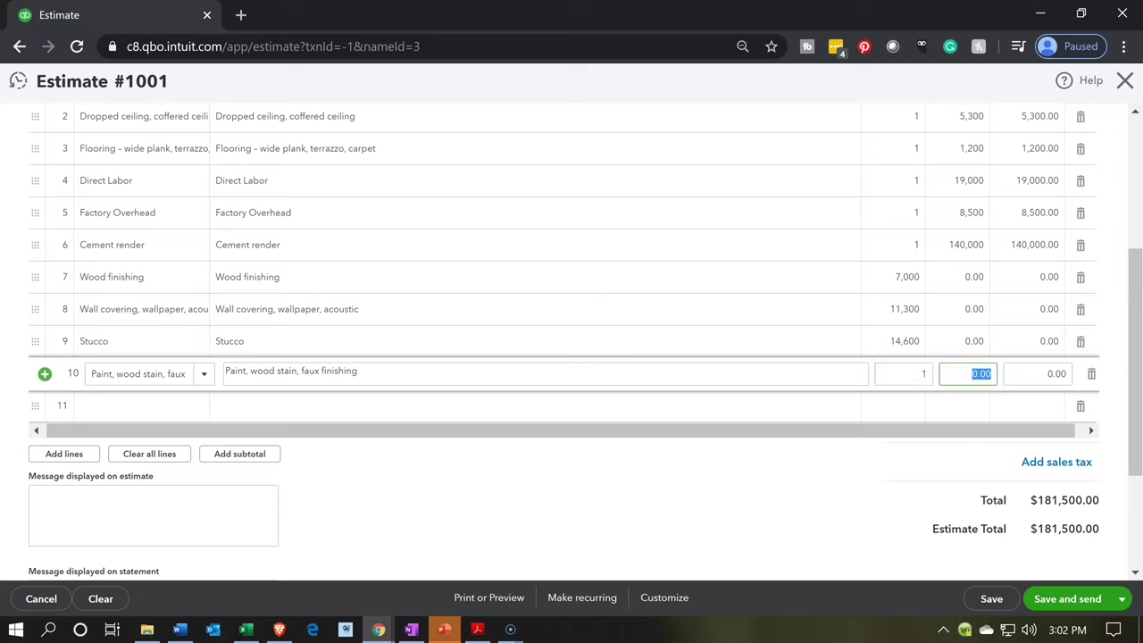
{"action": "type", "text": "14,"}
{"action": "type", "text": "000"}
{"action": "key", "text": "Tab"}
{"action": "key", "text": "Tab"}
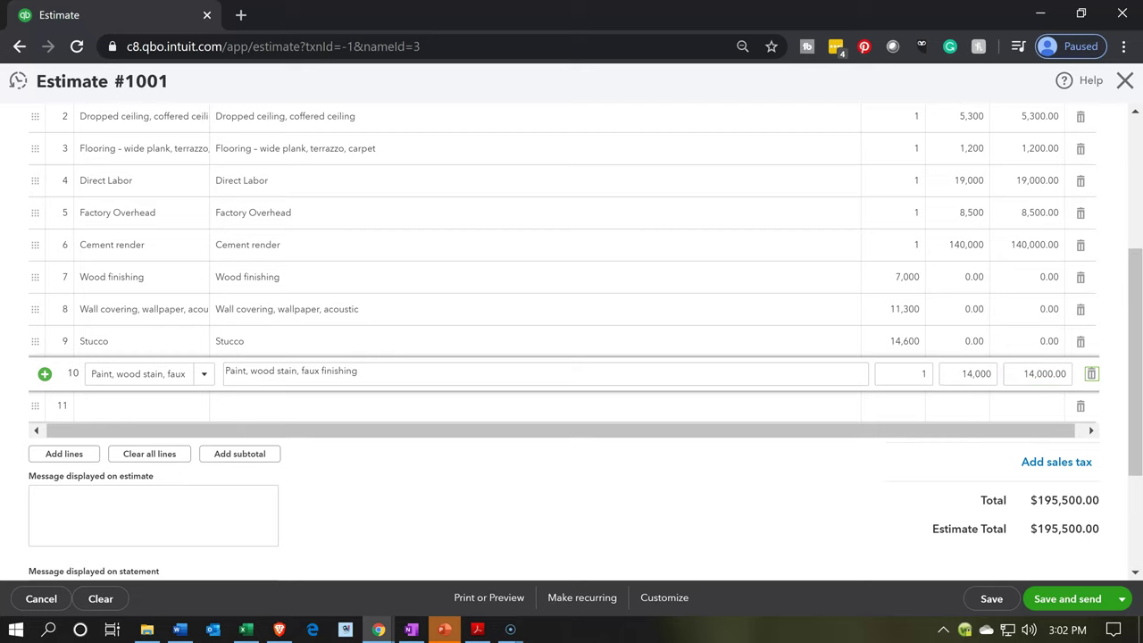
Step: Add Marble as the eleventh estimate line with a quantity of 21,000
{"action": "key", "text": "Tab"}
{"action": "type", "text": "mar"}
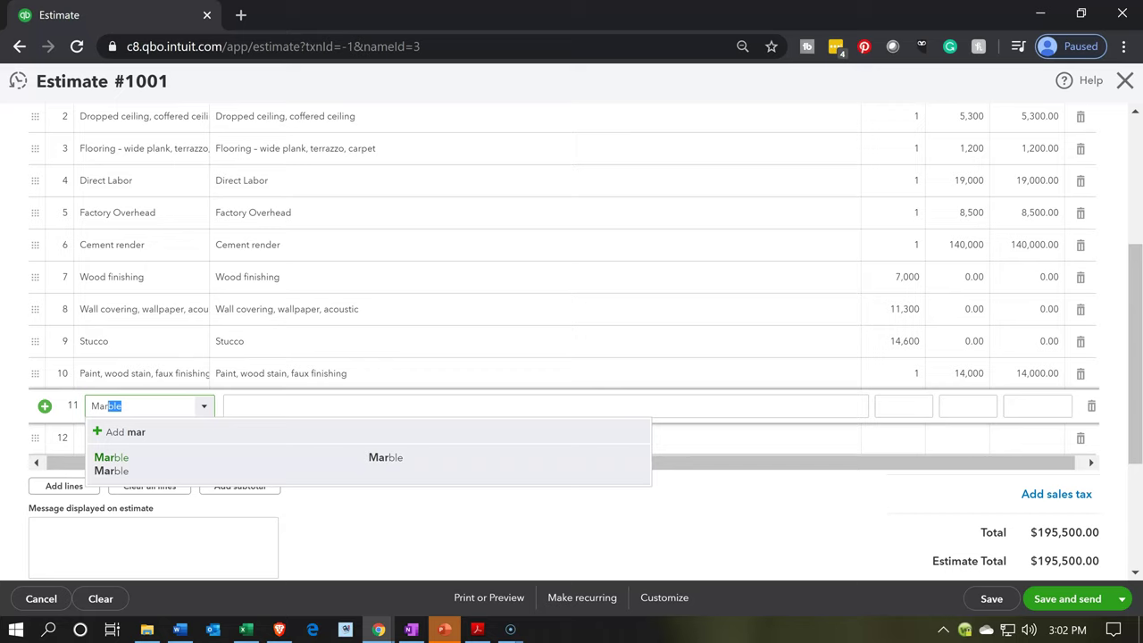
{"action": "key", "text": "Tab"}
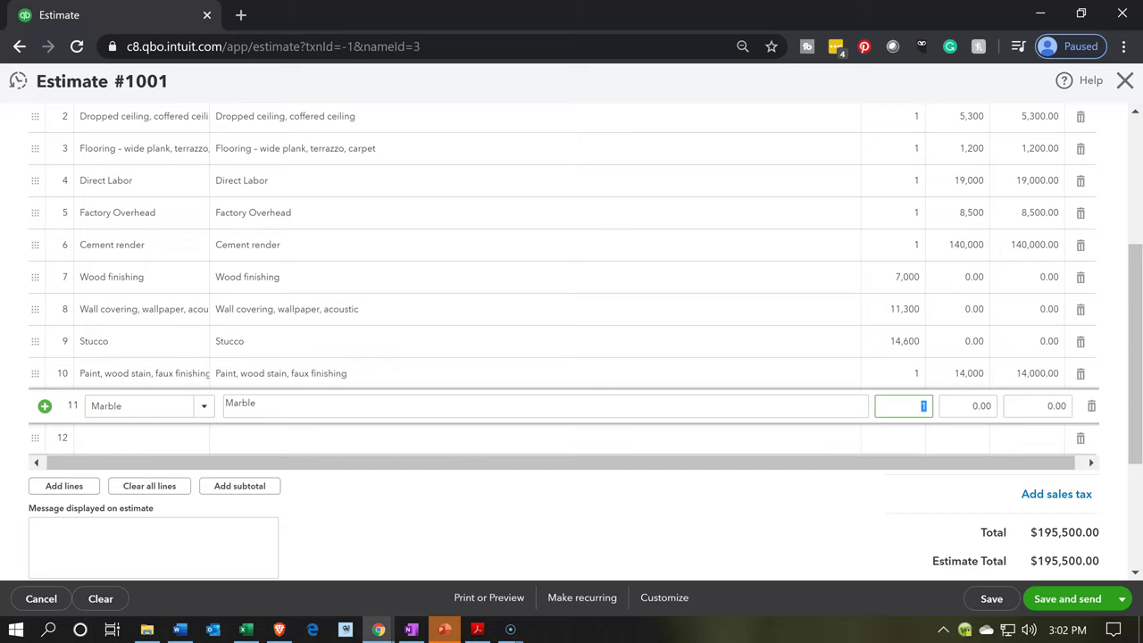
{"action": "type", "text": "21000"}
{"action": "key", "text": "Tab"}
{"action": "key", "text": "Tab"}
{"action": "key", "text": "Tab"}
{"action": "key", "text": "Tab"}
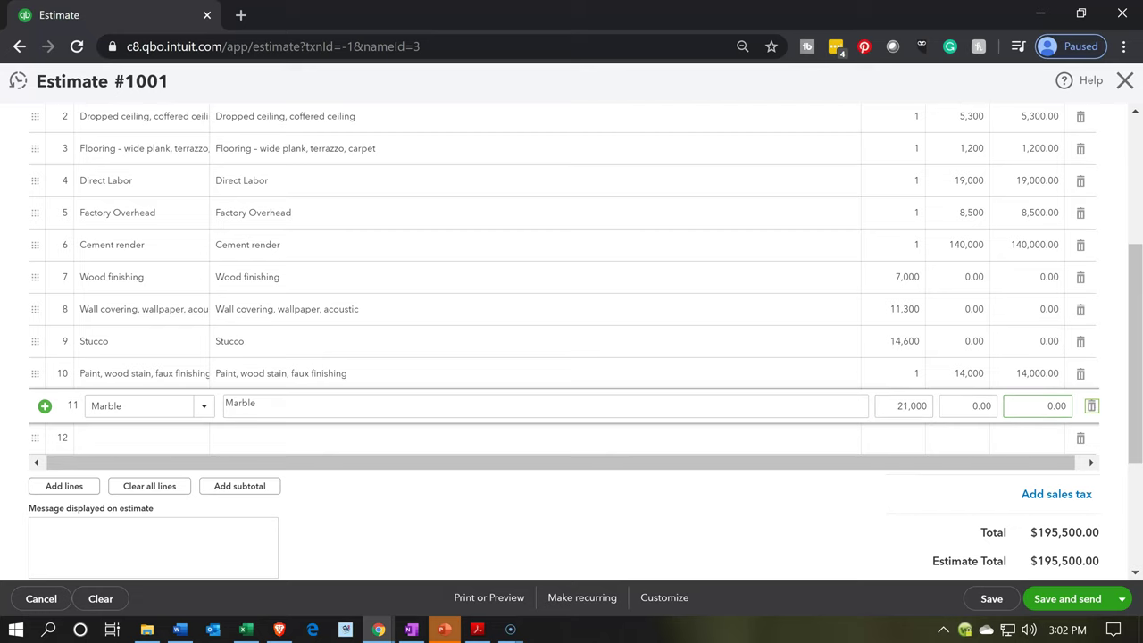
Step: Add "Flooring – wide plank, terrazzo, carpet" as the twelfth estimate line with a quantity of 15,000
{"action": "type", "text": "Flor"}
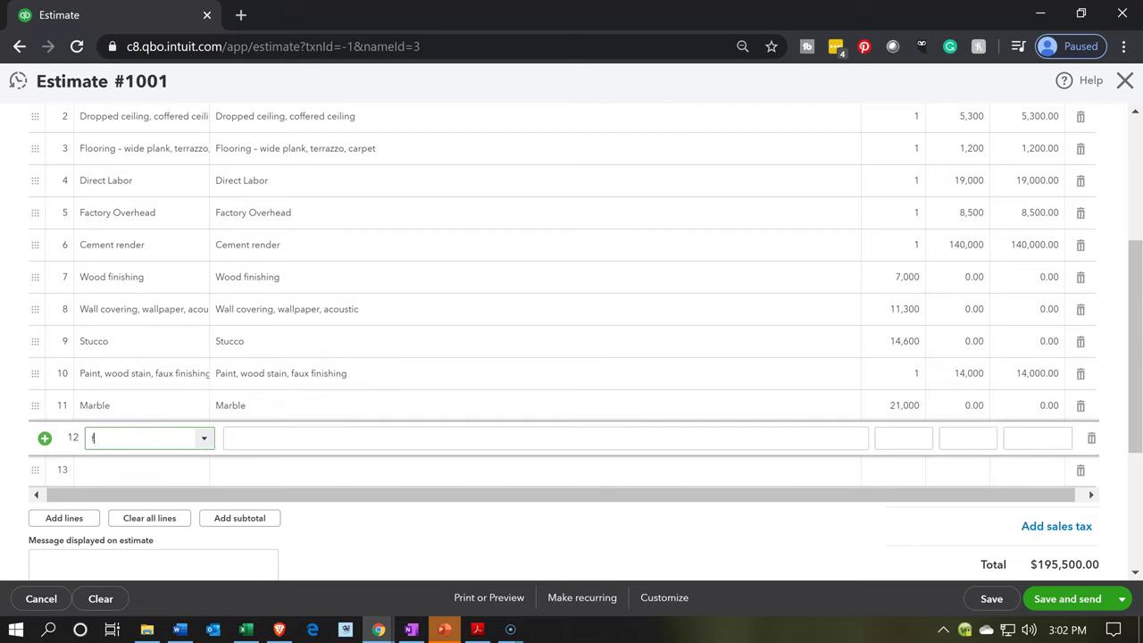
{"action": "type", "text": "rin"}
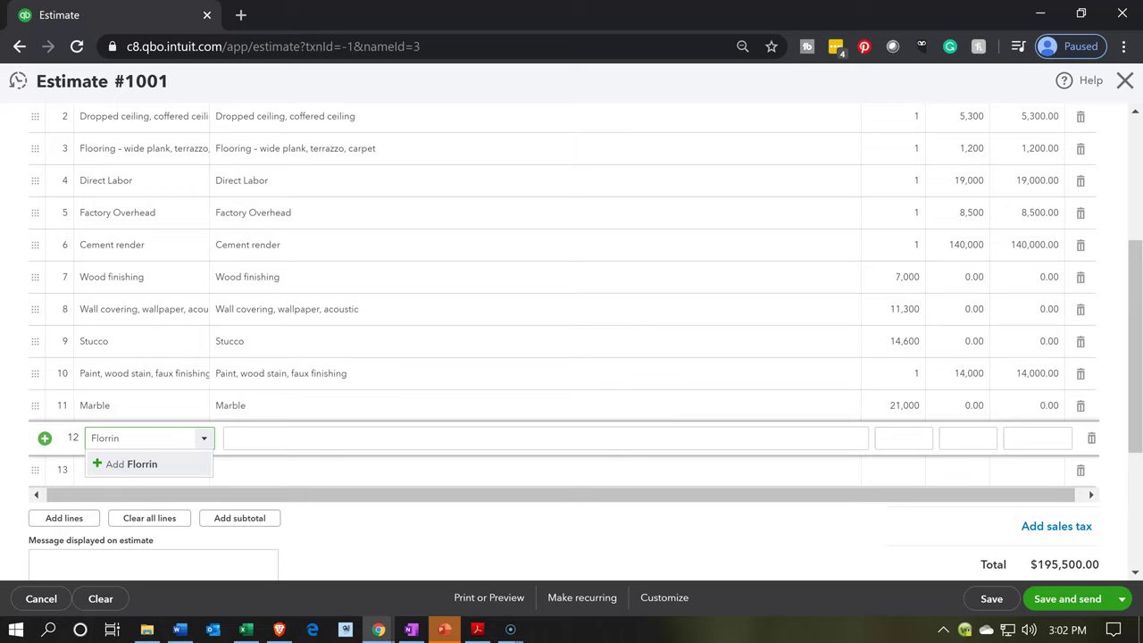
{"action": "key", "text": "BackSpace"}
{"action": "key", "text": "BackSpace"}
{"action": "key", "text": "BackSpace"}
{"action": "key", "text": "BackSpace"}
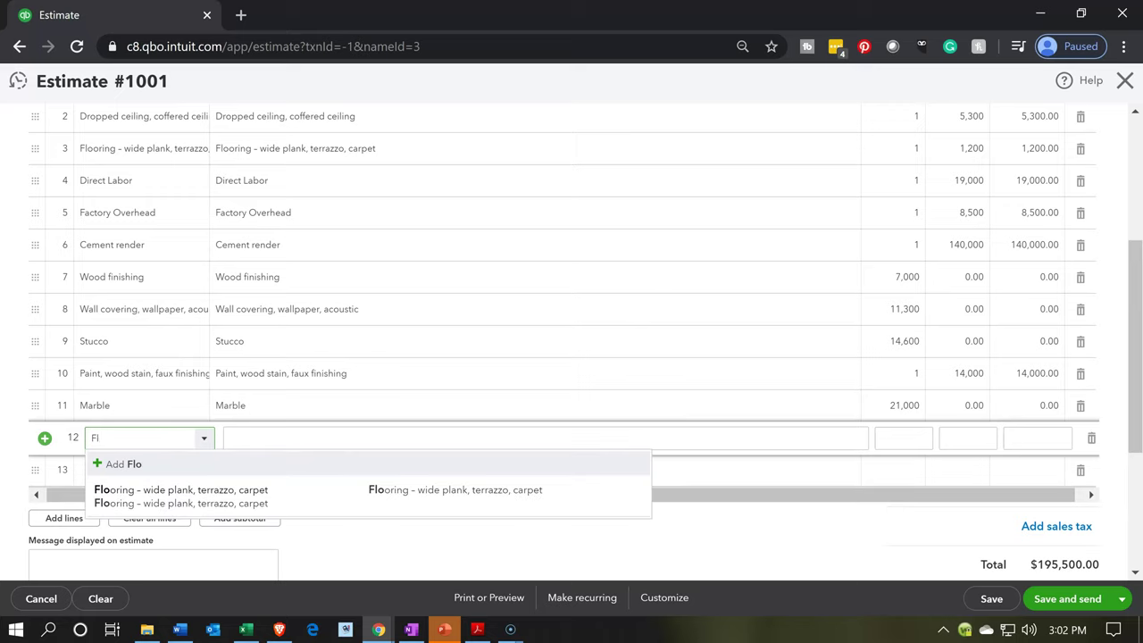
{"action": "type", "text": "ooring - wide plank,"}
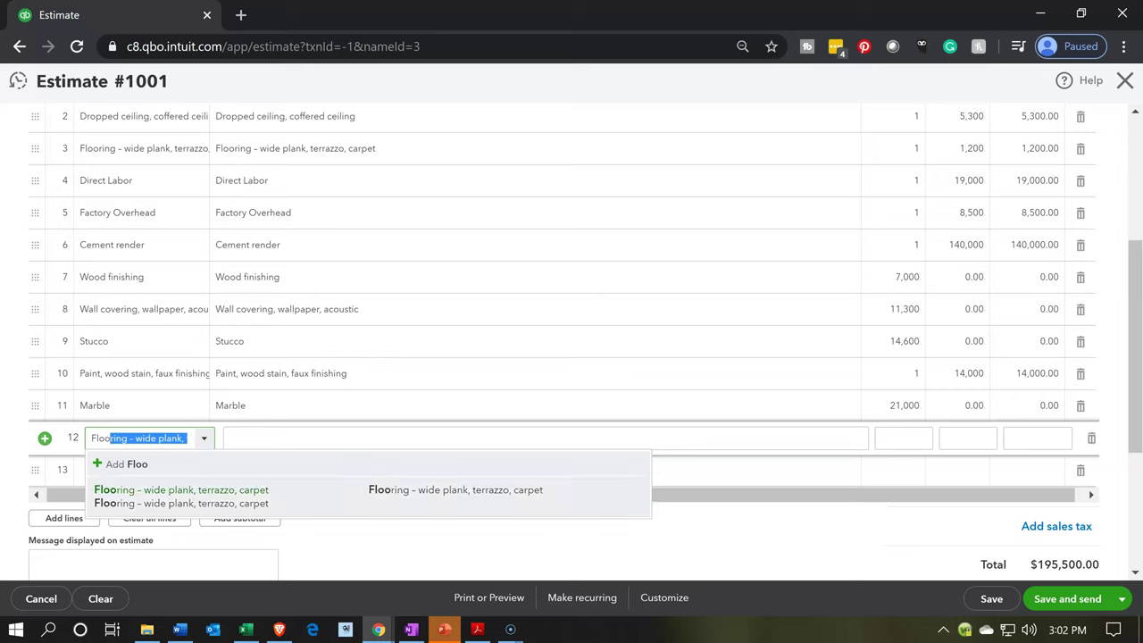
{"action": "key", "text": "Tab"}
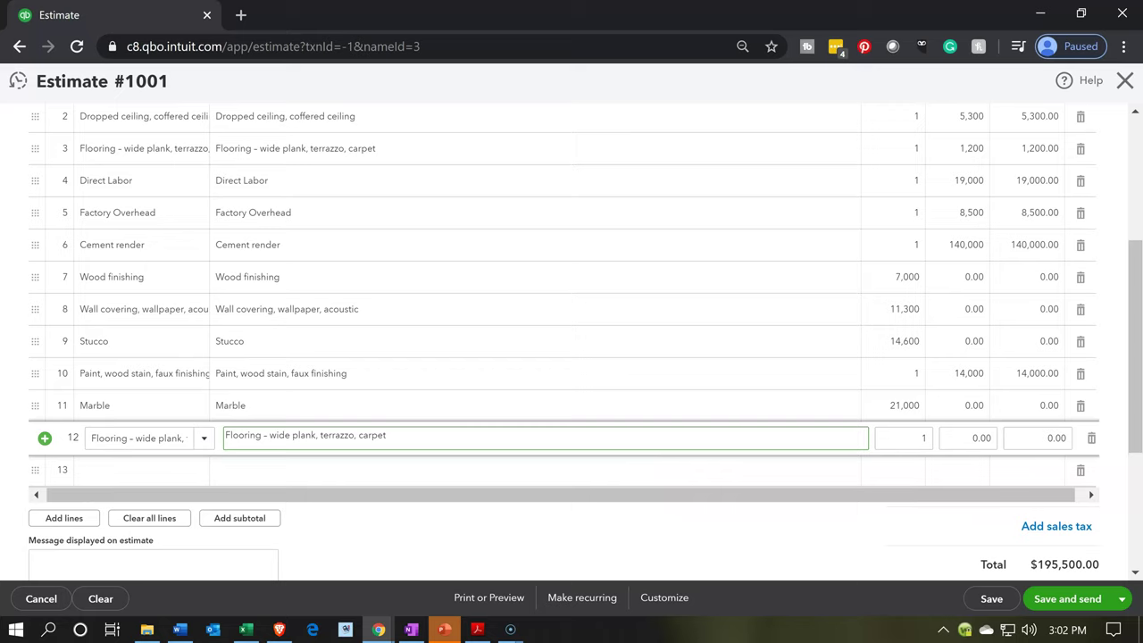
{"action": "key", "text": "Tab"}
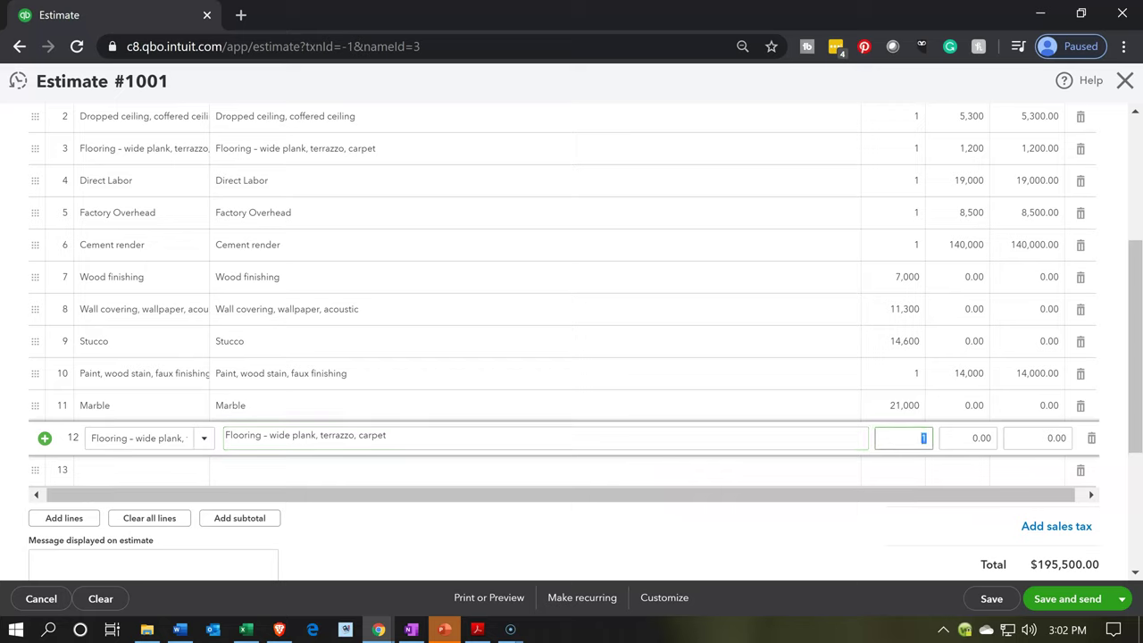
{"action": "type", "text": "15000"}
{"action": "key", "text": "Tab"}
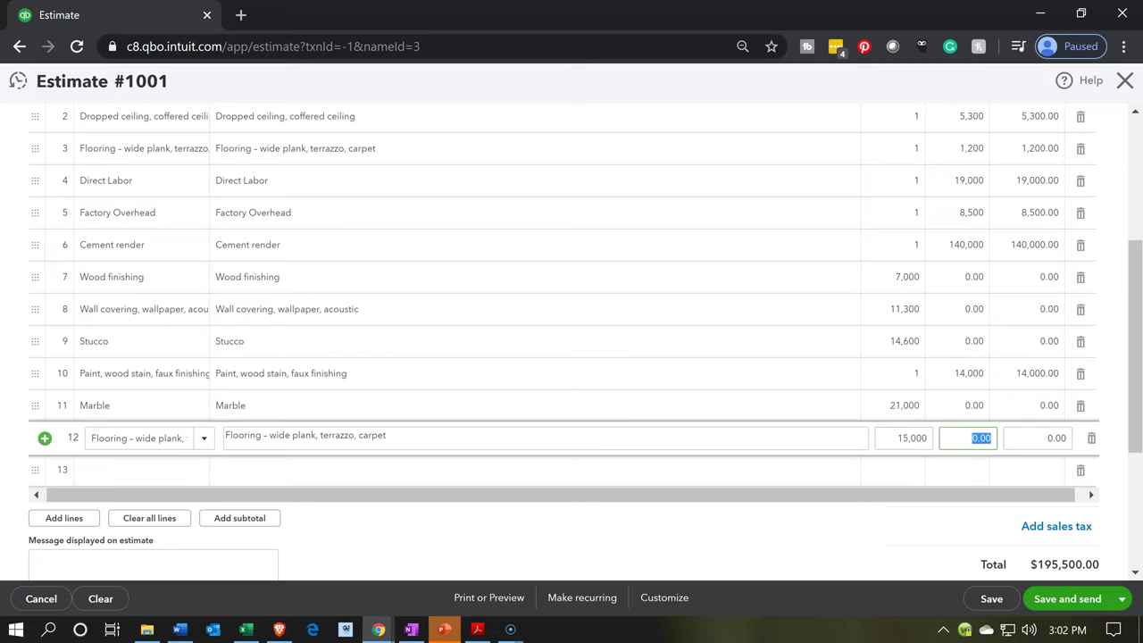
{"action": "key", "text": "Tab"}
{"action": "key", "text": "Tab"}
{"action": "key", "text": "Tab"}
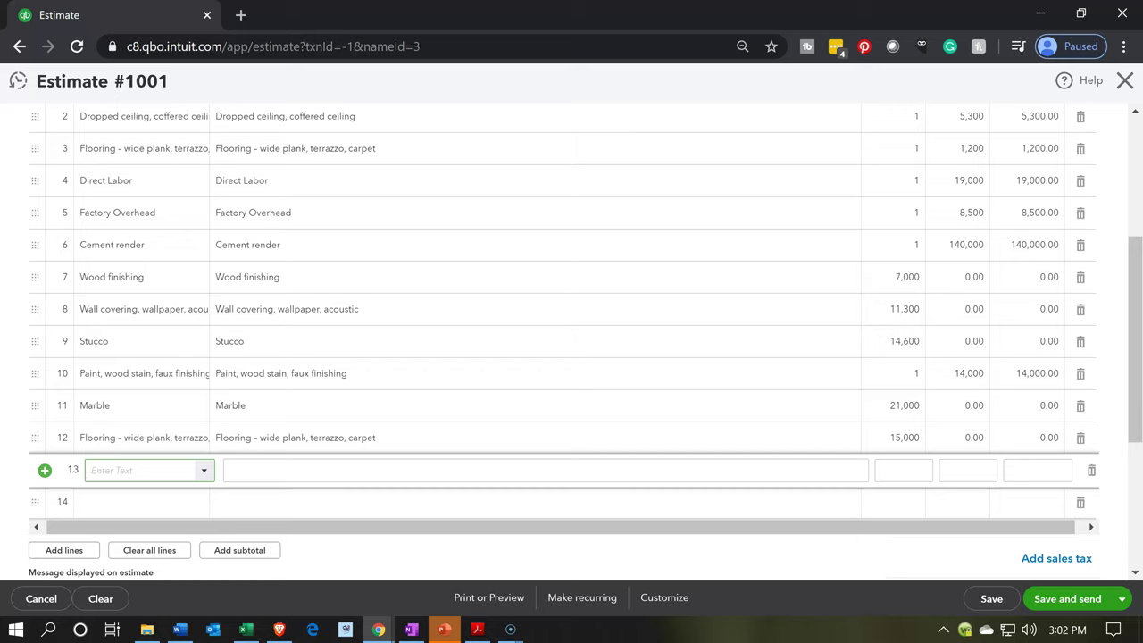
Step: Add Direct Labor as the thirteenth estimate line with a quantity of 25,000
{"action": "type", "text": "Direct"}
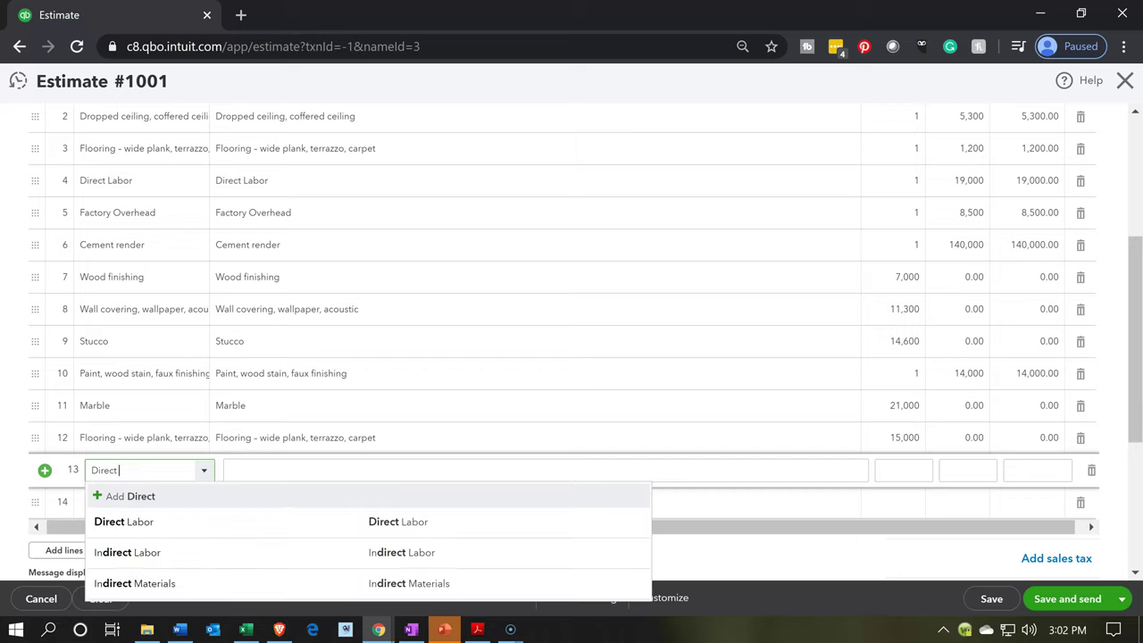
{"action": "type", "text": " Labo"}
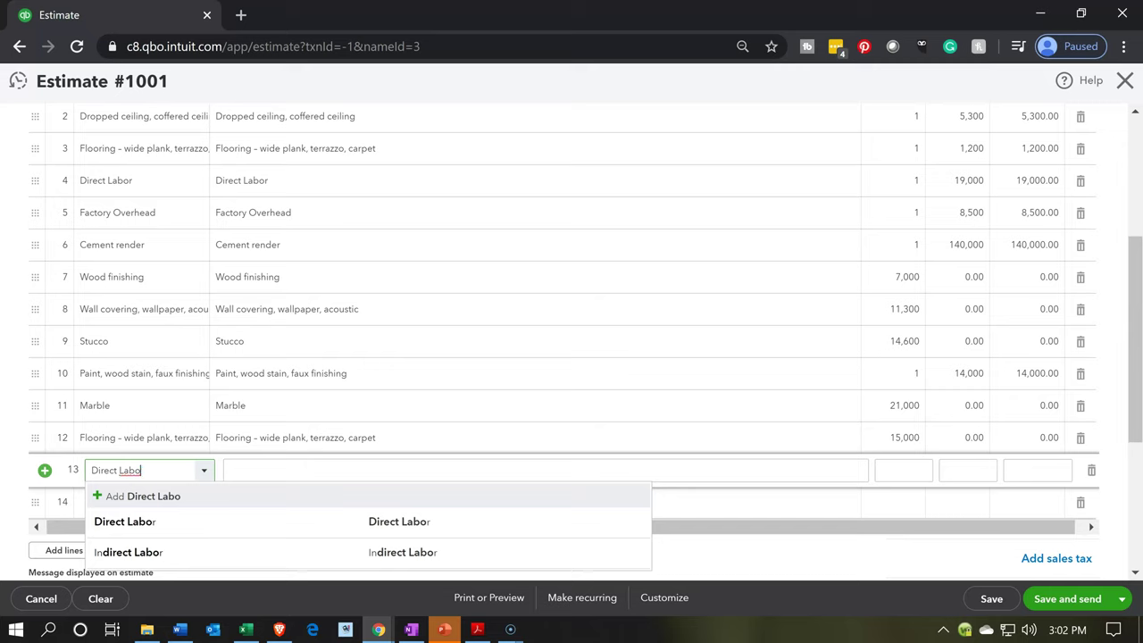
{"action": "key", "text": "Tab"}
{"action": "key", "text": "Tab"}
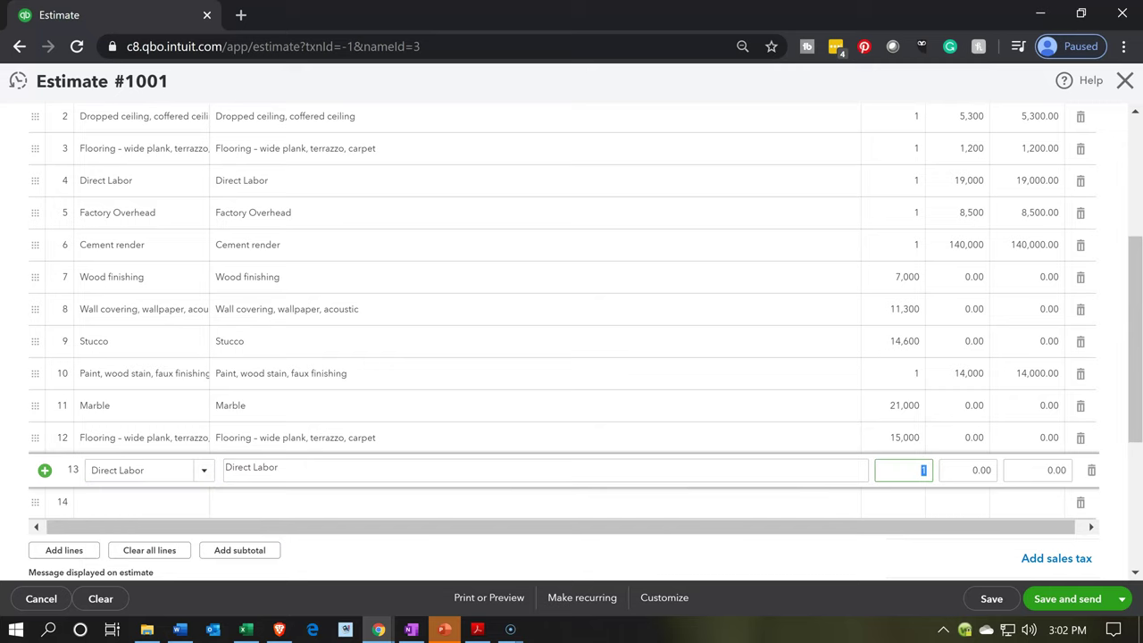
{"action": "type", "text": "25000"}
{"action": "key", "text": "Tab"}
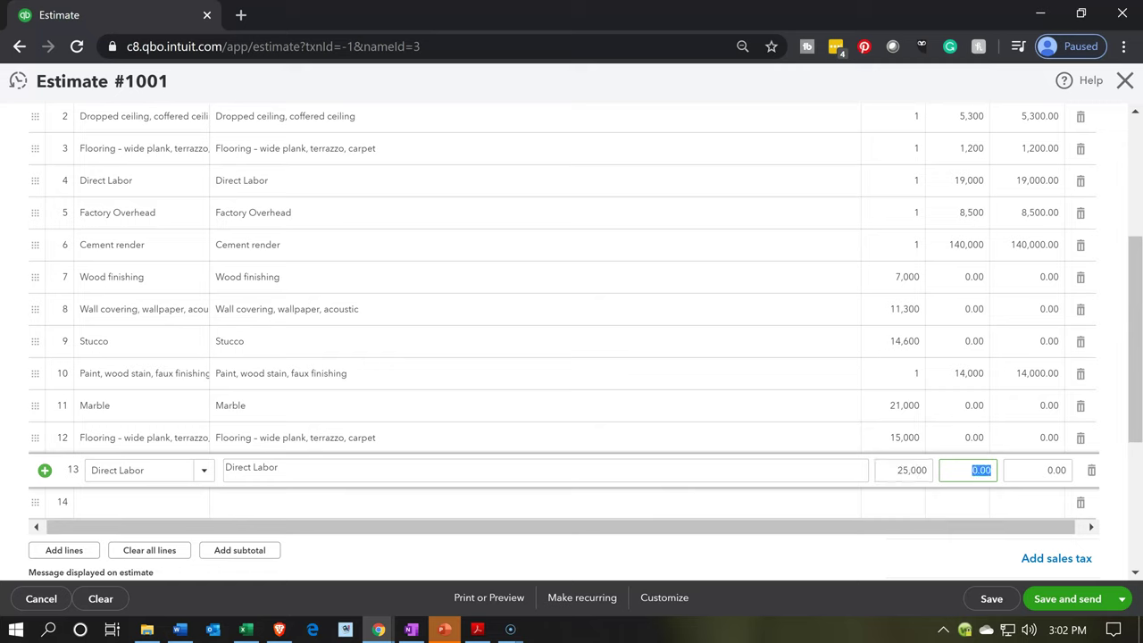
{"action": "key", "text": "Tab"}
{"action": "key", "text": "Tab"}
{"action": "key", "text": "Tab"}
Step: Add Indirect Labor as the fourteenth estimate line with a quantity of 2,000
{"action": "type", "text": "Indire"}
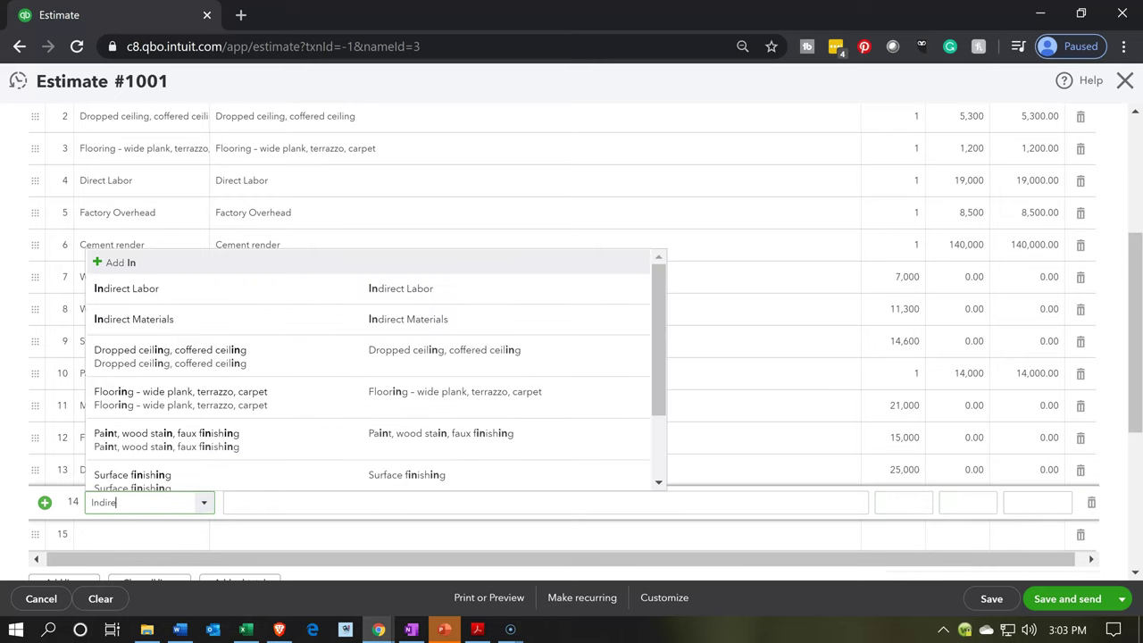
{"action": "type", "text": "ctl"}
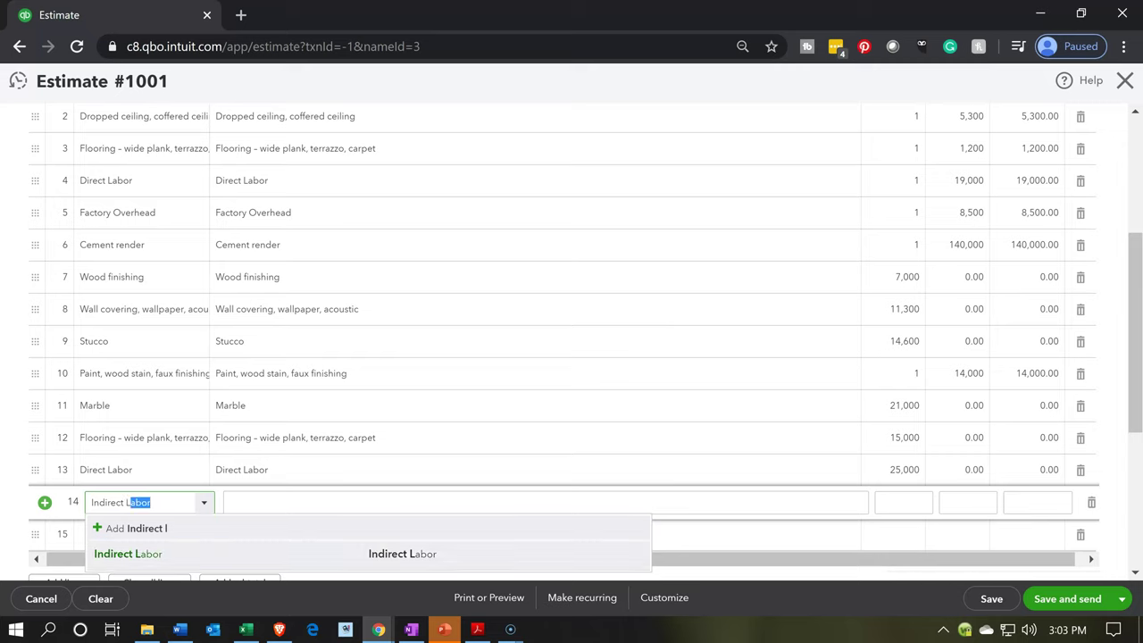
{"action": "key", "text": "Tab"}
{"action": "key", "text": "Tab"}
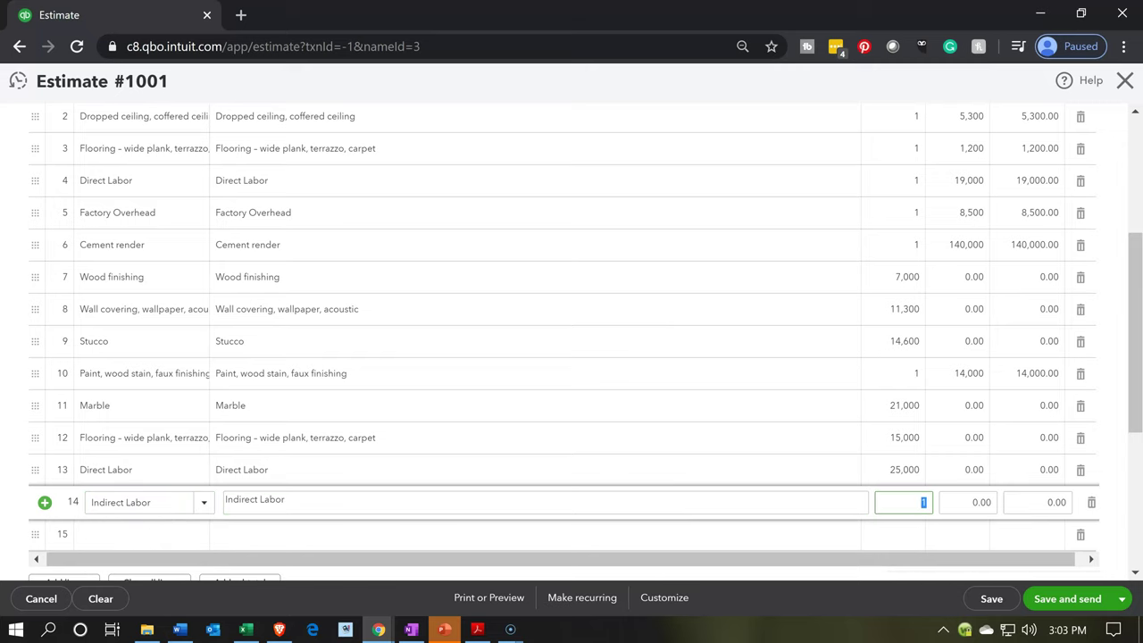
{"action": "type", "text": "2000"}
{"action": "key", "text": "Tab"}
{"action": "key", "text": "Tab"}
{"action": "key", "text": "Tab"}
{"action": "key", "text": "Tab"}
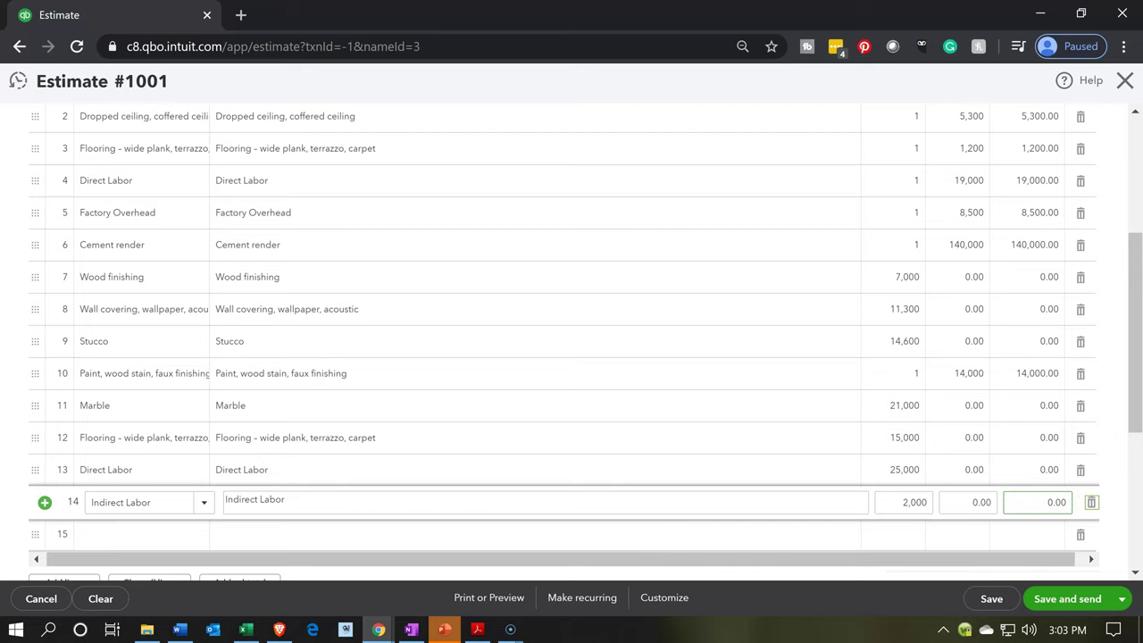
Step: Add Indirect Materials as the fifteenth estimate line with a quantity of 6,000
{"action": "type", "text": "Indir"}
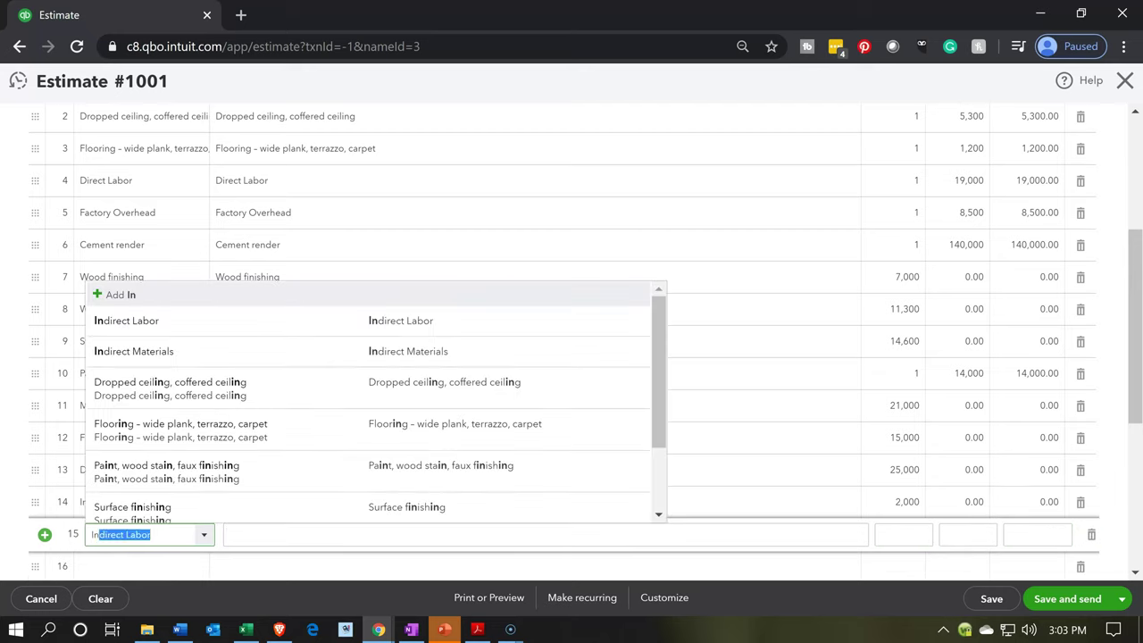
{"action": "key", "text": "BackSpace"}
{"action": "key", "text": "BackSpace"}
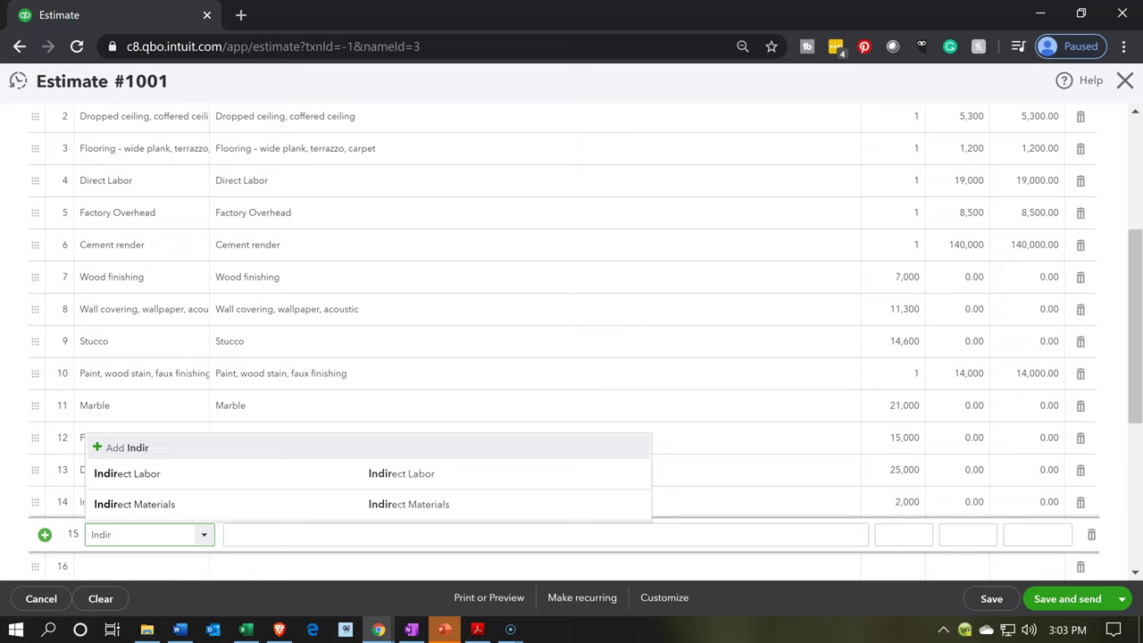
{"action": "type", "text": "i"}
{"action": "key", "text": "Down"}
{"action": "key", "text": "Down"}
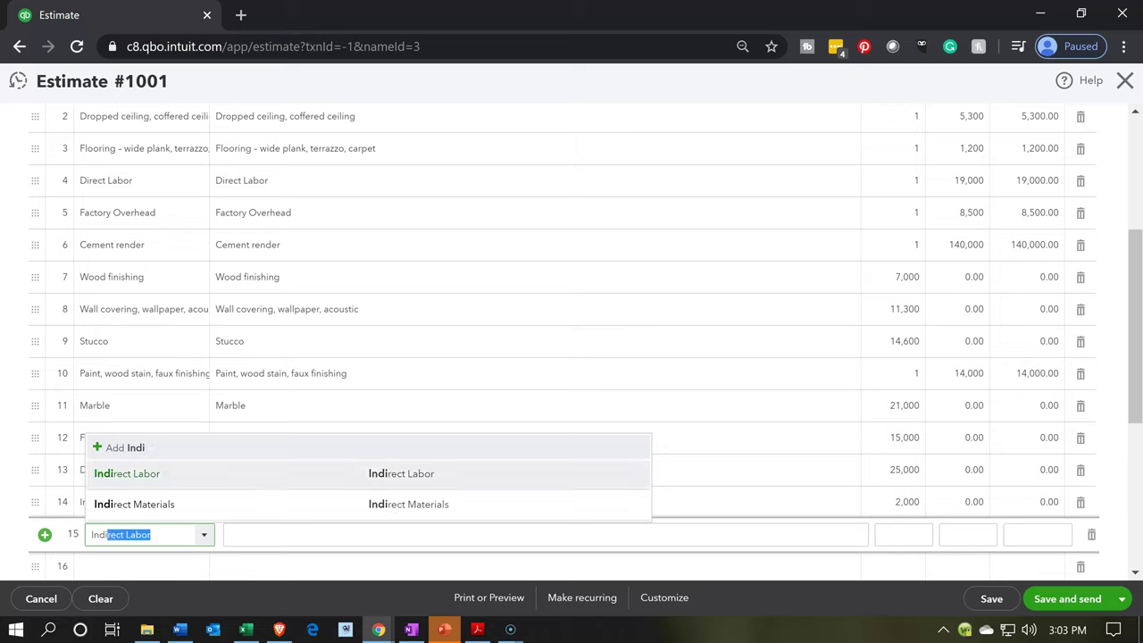
{"action": "key", "text": "Tab"}
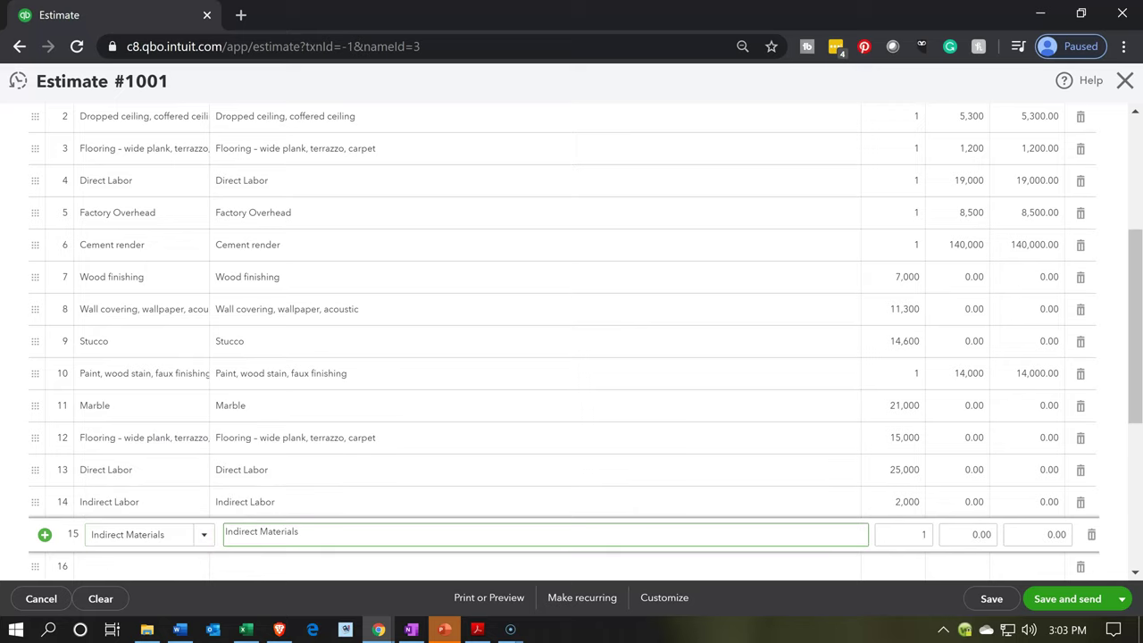
{"action": "key", "text": "Tab"}
{"action": "type", "text": "677"}
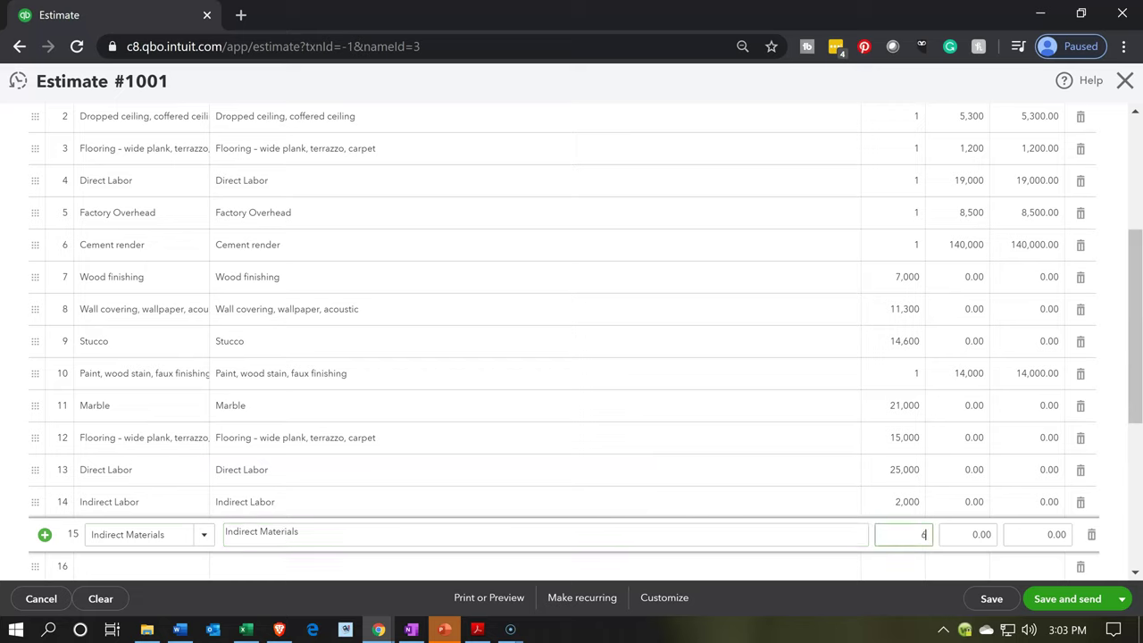
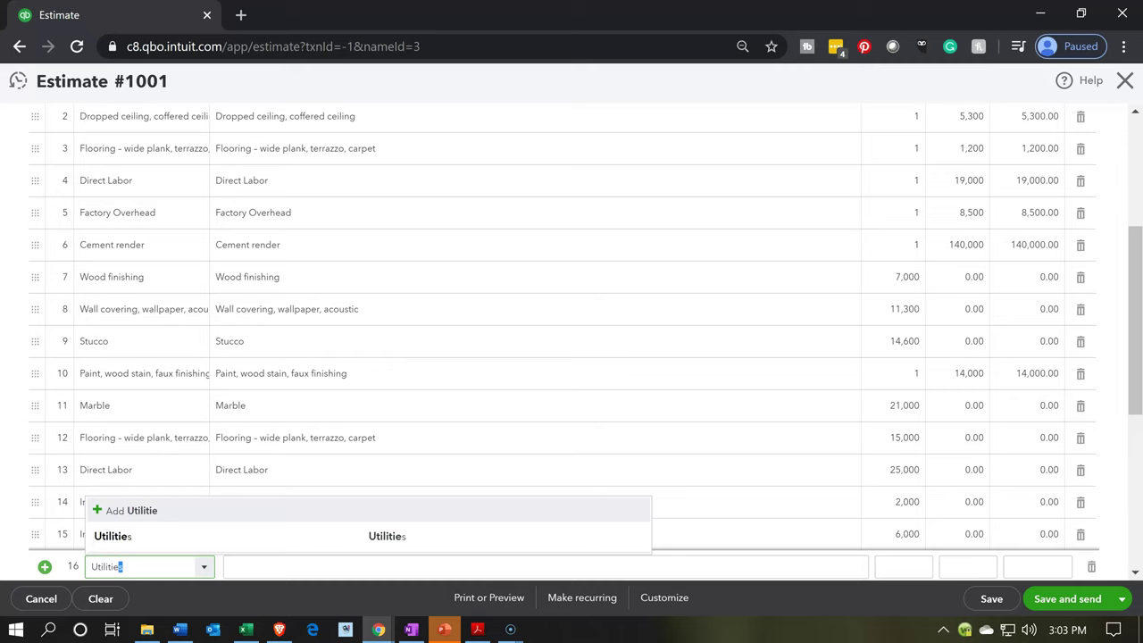
Step: Add Utilities as the sixteenth estimate line with a quantity of 3,000
{"action": "key", "text": "Tab"}
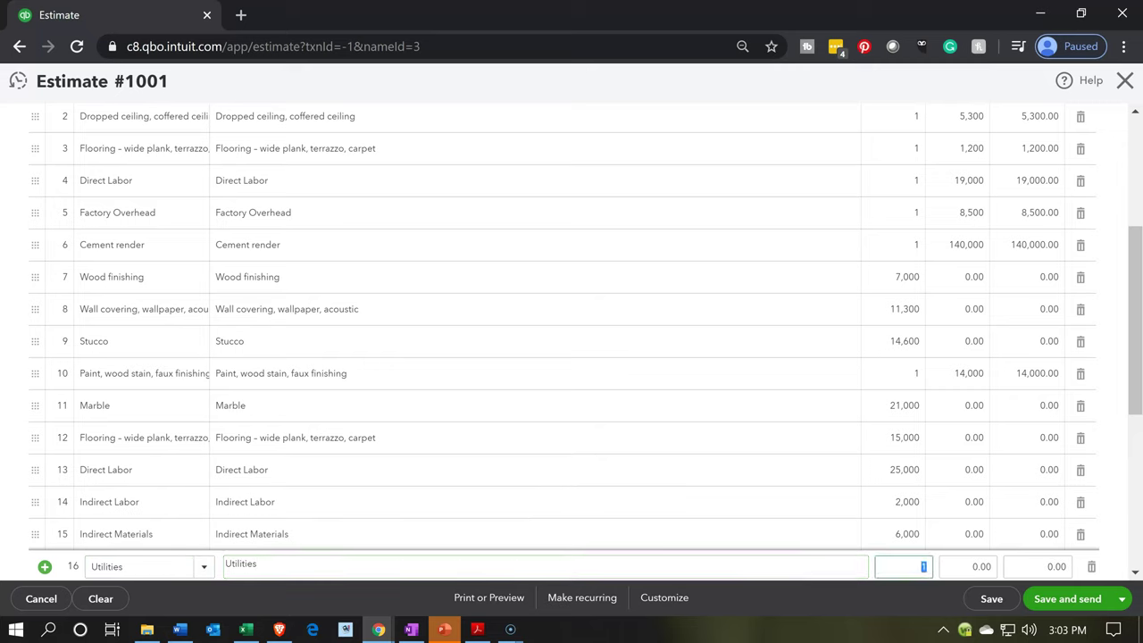
{"action": "type", "text": "3000"}
{"action": "key", "text": "Tab"}
{"action": "key", "text": "Tab"}
{"action": "key", "text": "Tab"}
{"action": "key", "text": "Tab"}
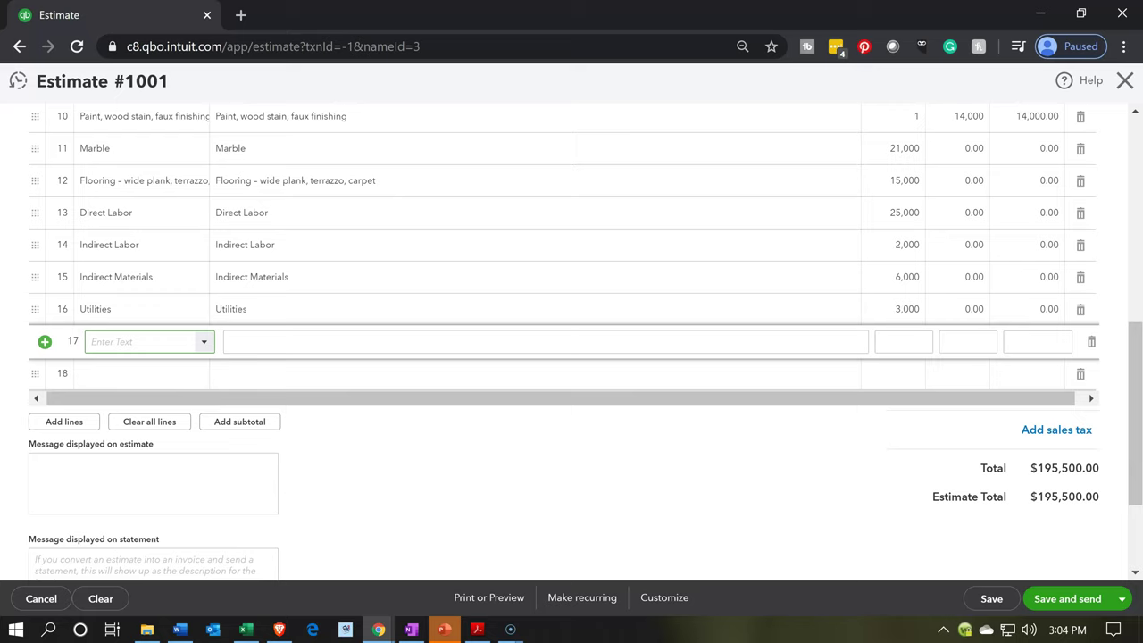
Step: Add Rent as the seventeenth estimate line with a quantity of 1
{"action": "type", "text": "Rent"}
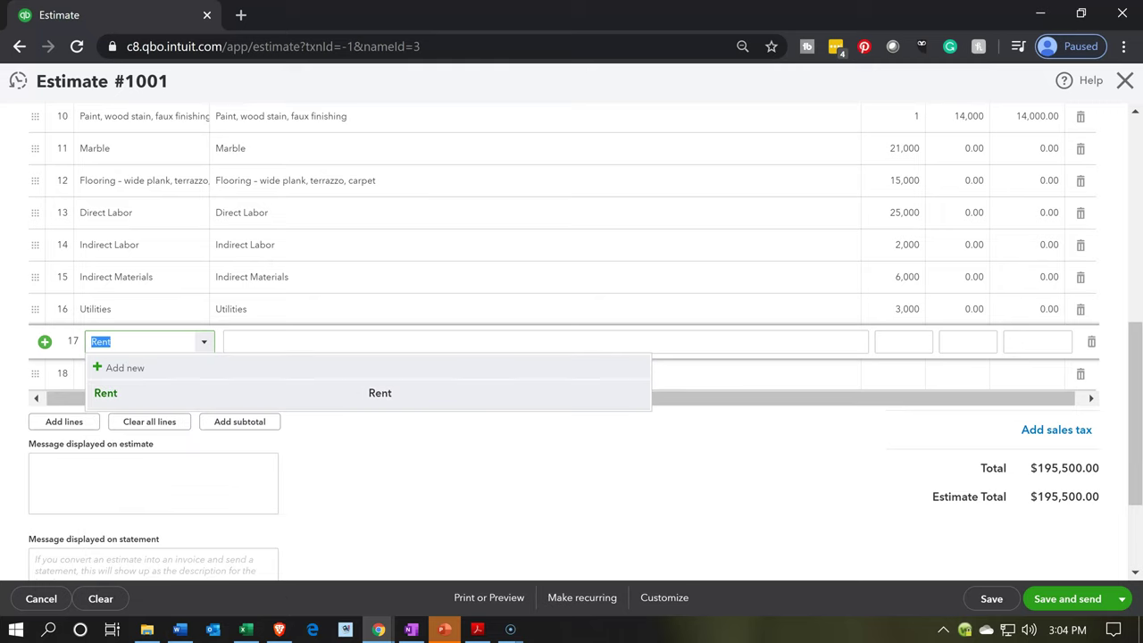
{"action": "key", "text": "Tab"}
{"action": "key", "text": "Tab"}
{"action": "key", "text": "Tab"}
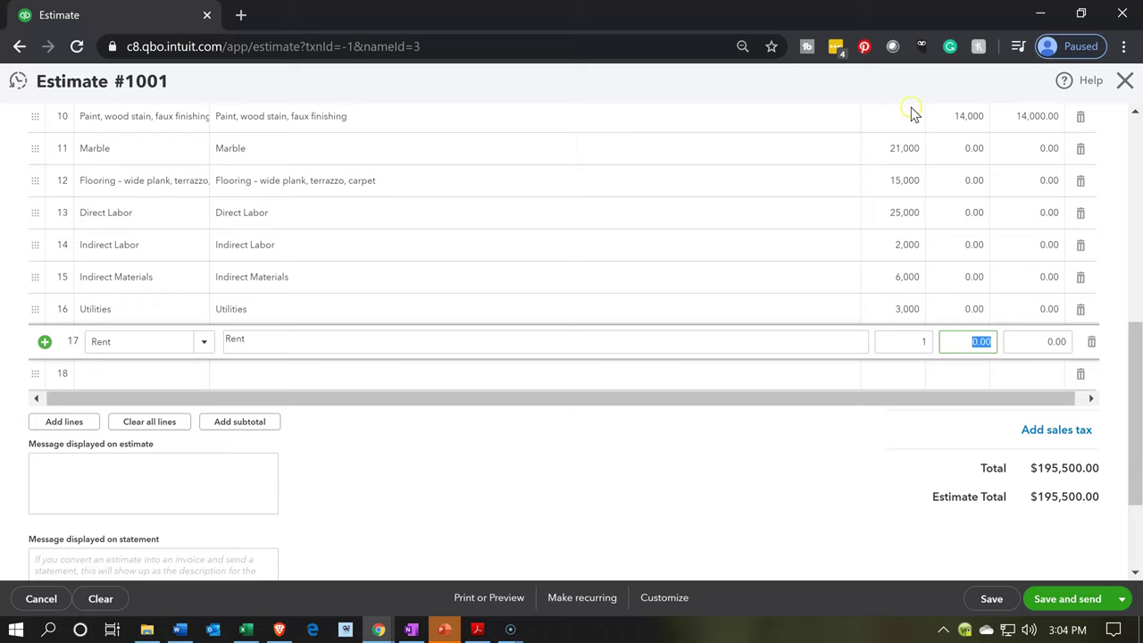
Step: Correct the Marble line by setting its quantity to 1 and its rate to 21,000
{"action": "left_click", "coordinate": [893, 147]}
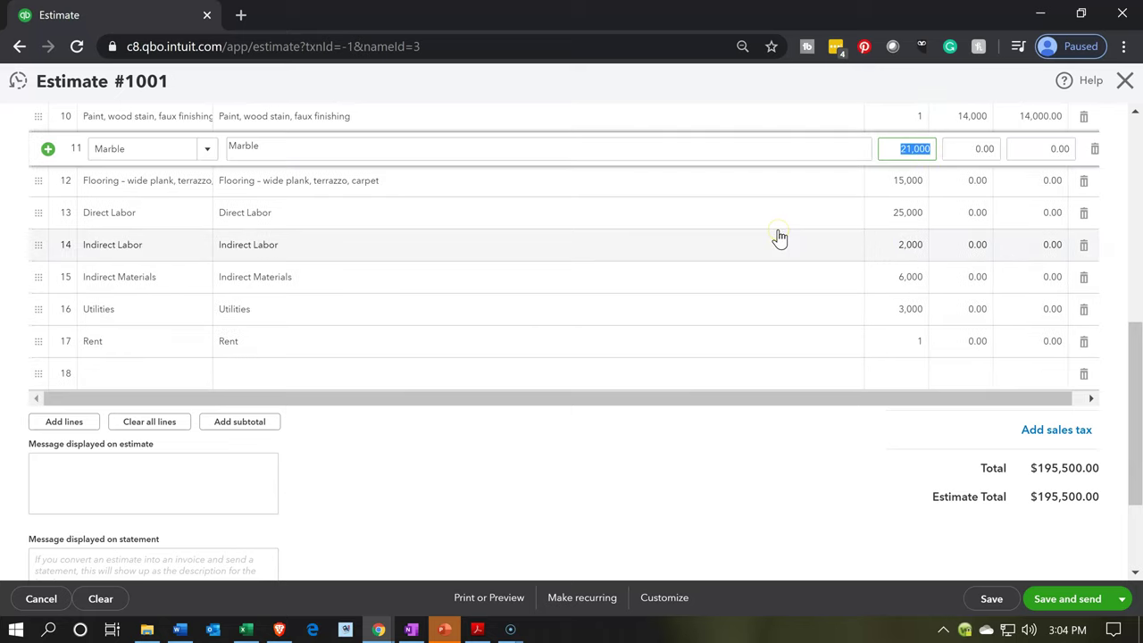
{"action": "type", "text": "1"}
{"action": "key", "text": "Tab"}
{"action": "type", "text": "21000"}
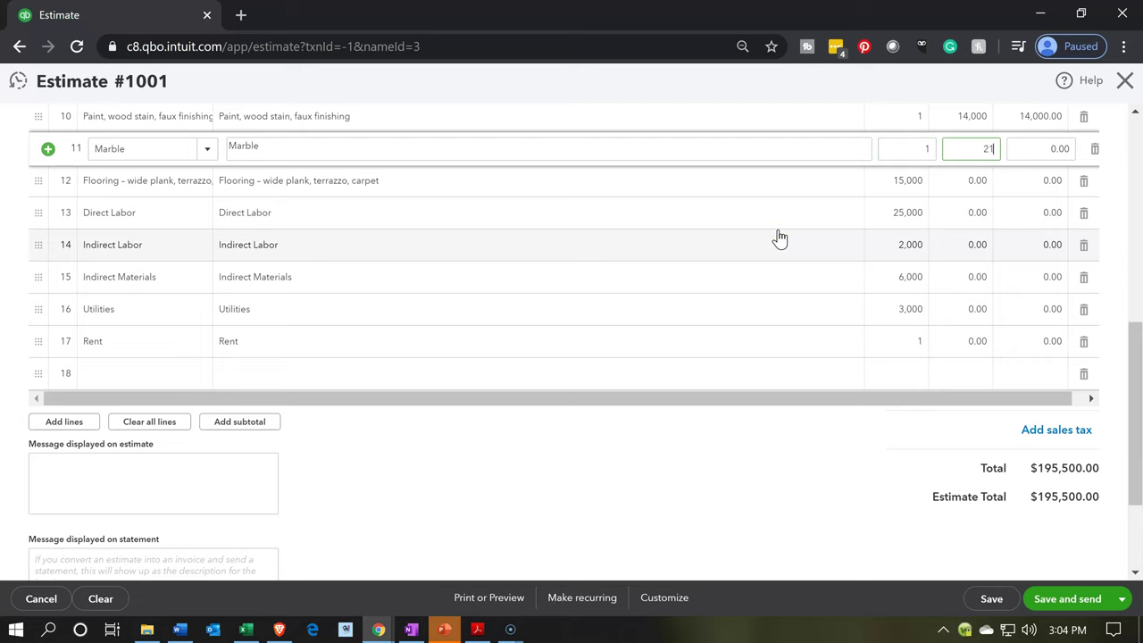
Step: Correct the Flooring line 12 by setting its quantity to 1 and its rate to 15,000
{"action": "key", "text": "Tab"}
{"action": "key", "text": "Tab"}
{"action": "key", "text": "Tab"}
{"action": "key", "text": "Tab"}
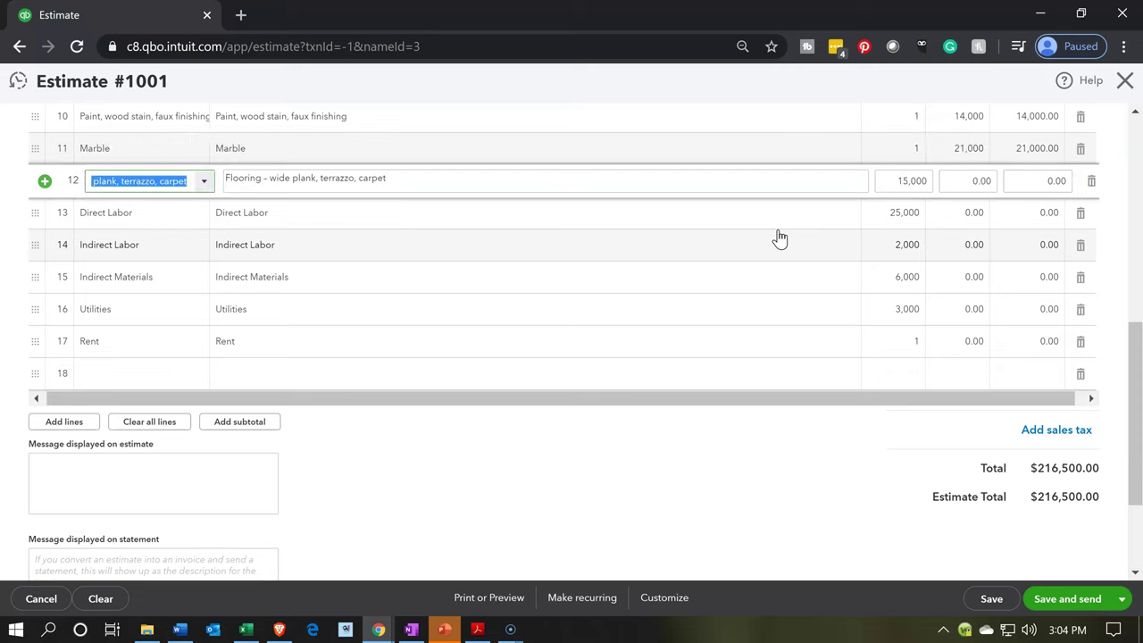
{"action": "type", "text": "1"}
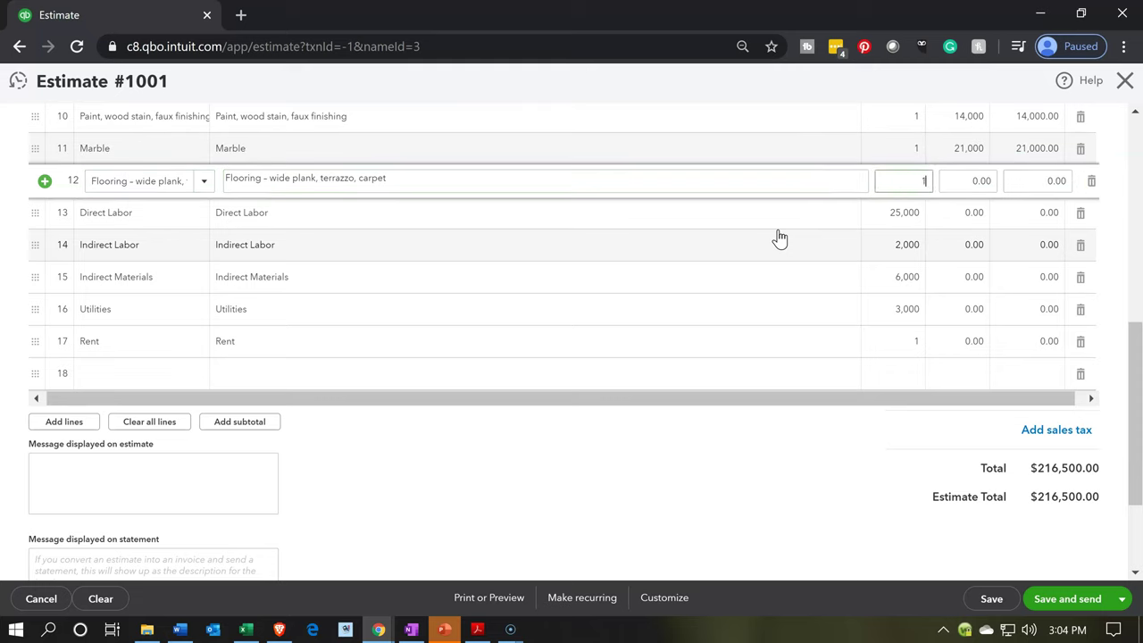
{"action": "key", "text": "Tab"}
{"action": "type", "text": "15000"}
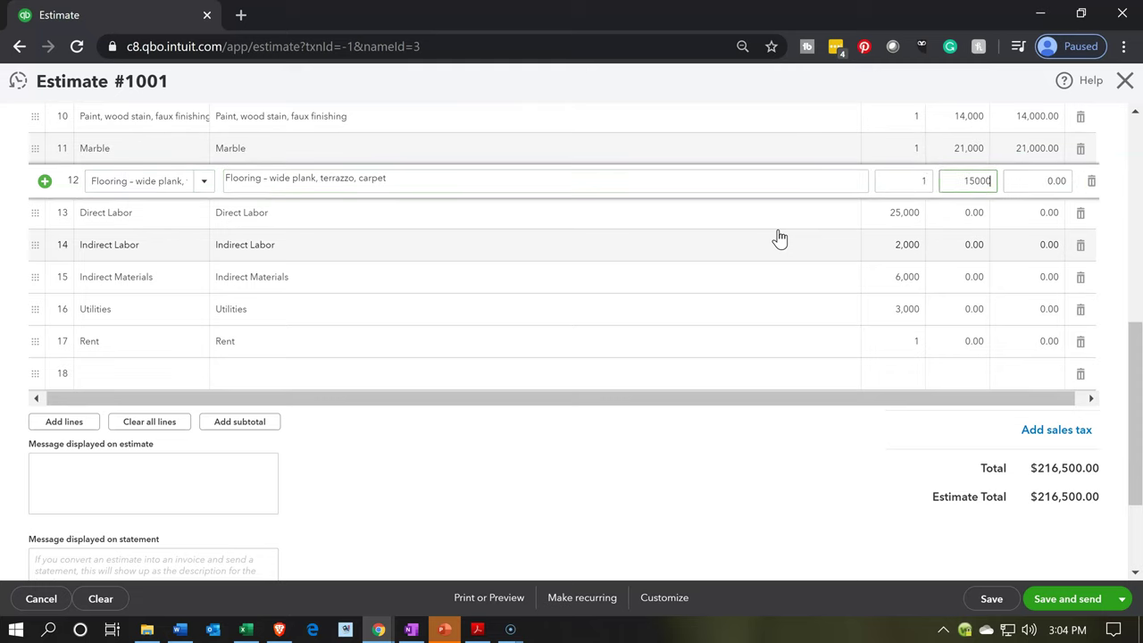
{"action": "key", "text": "Tab"}
Step: Correct the Direct Labor line 13 by setting its quantity to 1 and its rate to 25,000
{"action": "key", "text": "Tab"}
{"action": "key", "text": "Tab"}
{"action": "key", "text": "Tab"}
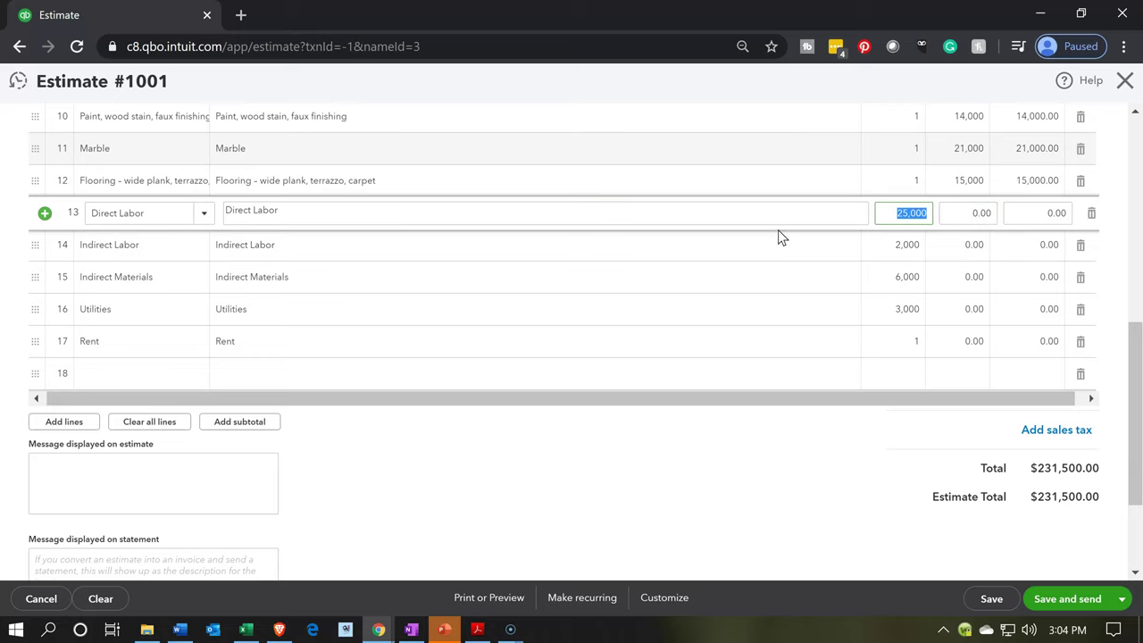
{"action": "type", "text": "1"}
{"action": "key", "text": "Tab"}
{"action": "type", "text": "2"}
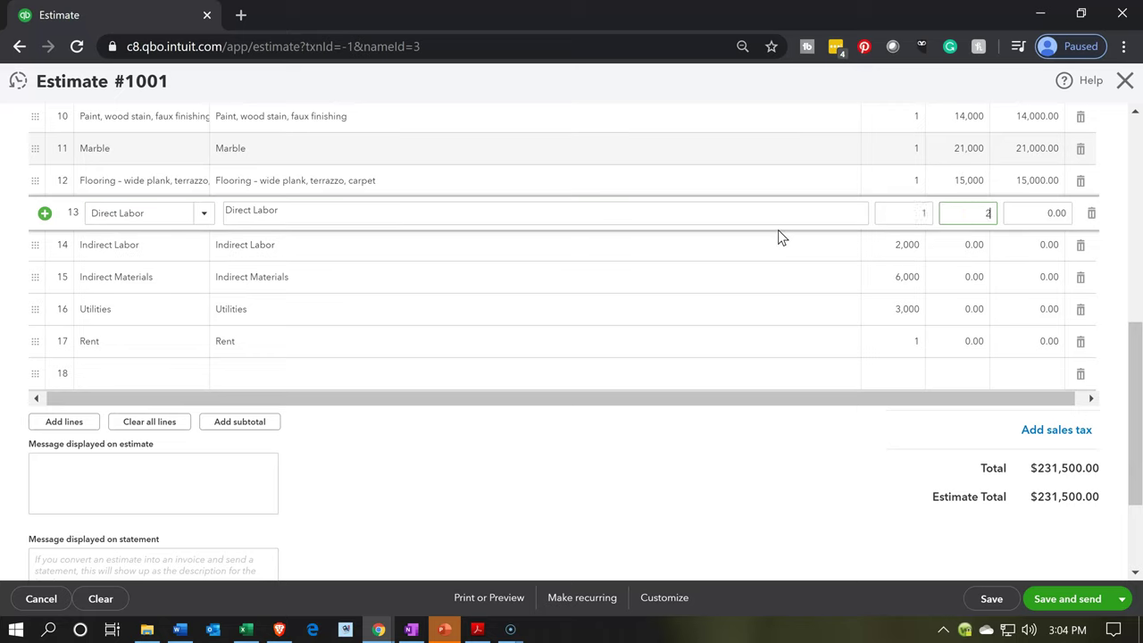
{"action": "type", "text": "5,000"}
{"action": "key", "text": "Tab"}
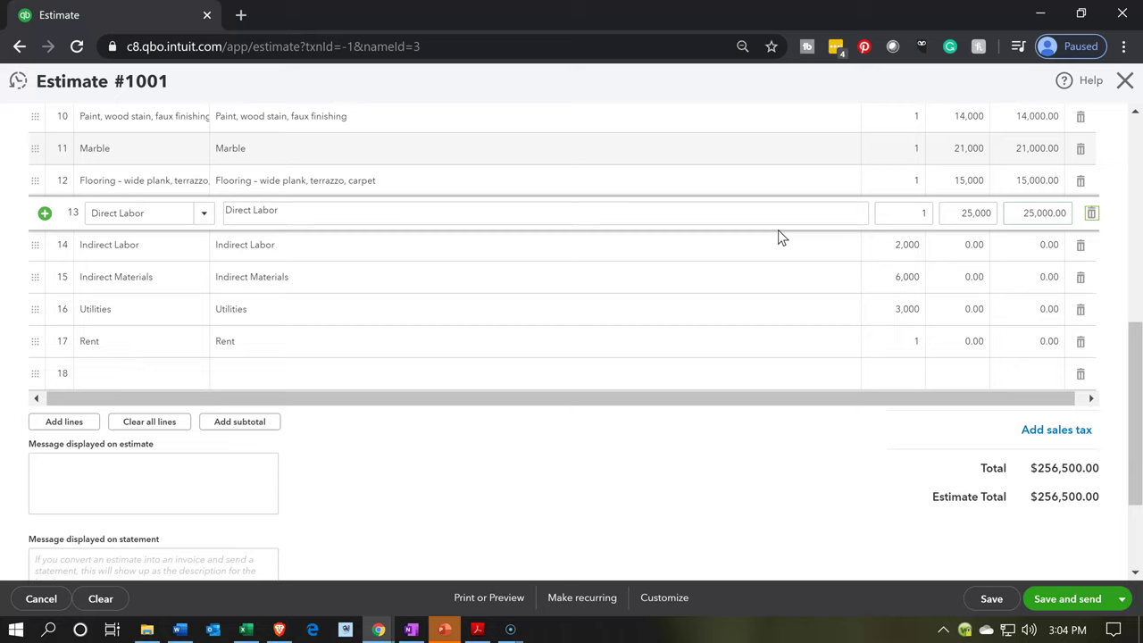
Step: Correct the Indirect Labor line by setting its quantity to 1 and its rate to 2,000
{"action": "key", "text": "Tab"}
{"action": "key", "text": "Tab"}
{"action": "key", "text": "Tab"}
{"action": "type", "text": "1"}
{"action": "key", "text": "Tab"}
{"action": "type", "text": "2000"}
{"action": "key", "text": "Tab"}
Step: Correct the Indirect Materials line by setting its quantity to 1 and its rate to 6,000
{"action": "key", "text": "Tab"}
{"action": "key", "text": "Tab"}
{"action": "key", "text": "Tab"}
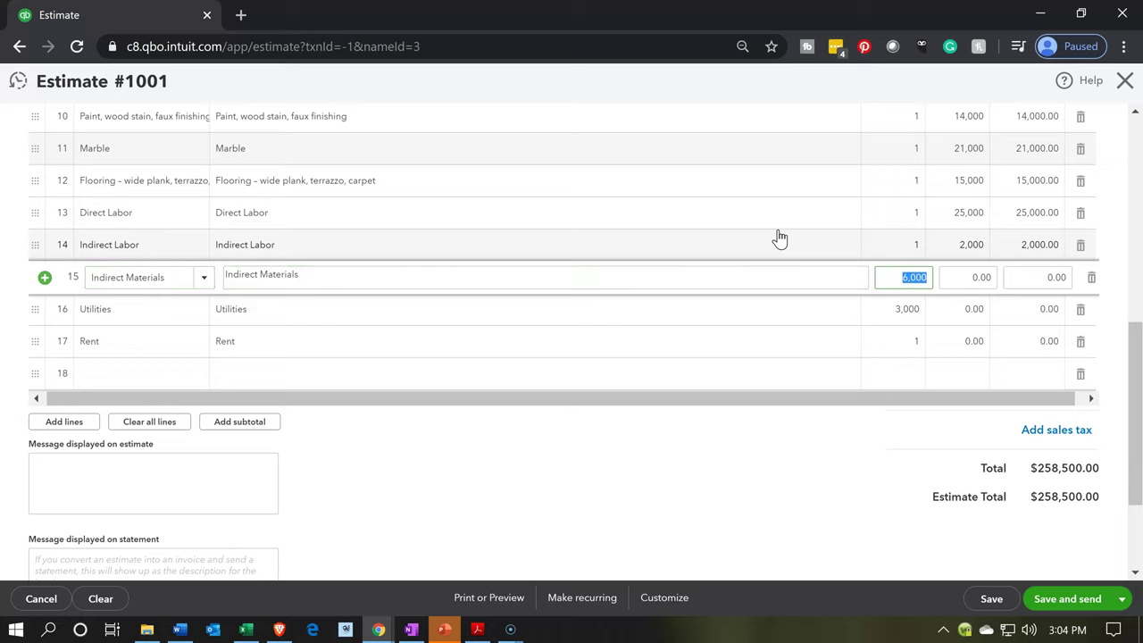
{"action": "type", "text": "1"}
{"action": "key", "text": "Tab"}
{"action": "type", "text": "6000"}
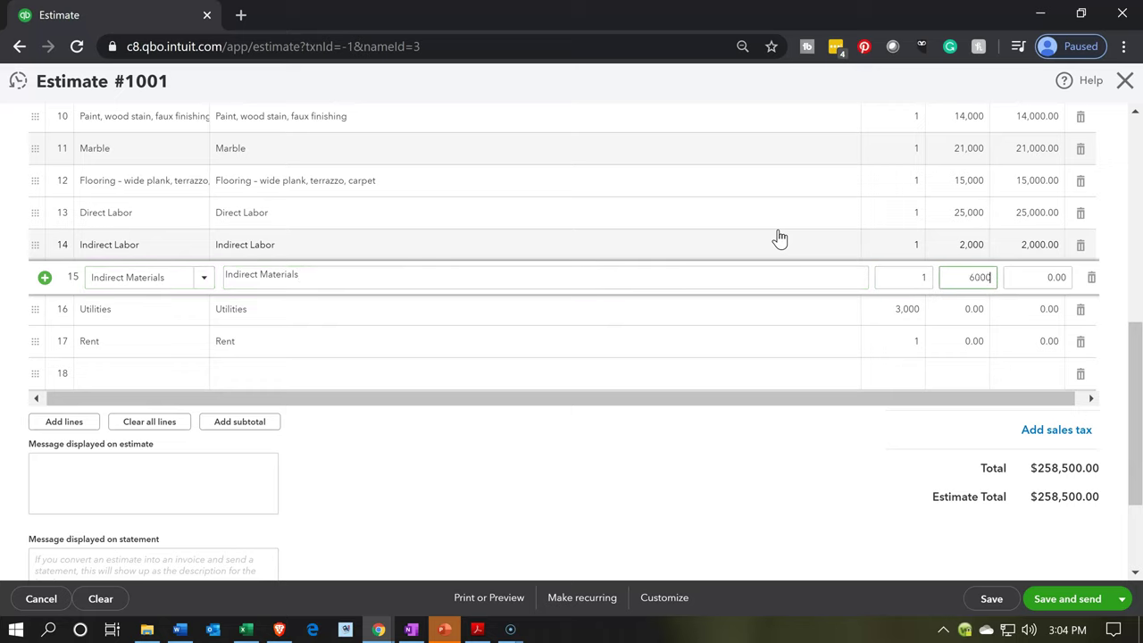
{"action": "key", "text": "Tab"}
Step: Correct the Utilities line by setting its quantity to 1 and its rate to 3,000
{"action": "key", "text": "Tab"}
{"action": "key", "text": "Tab"}
{"action": "key", "text": "Tab"}
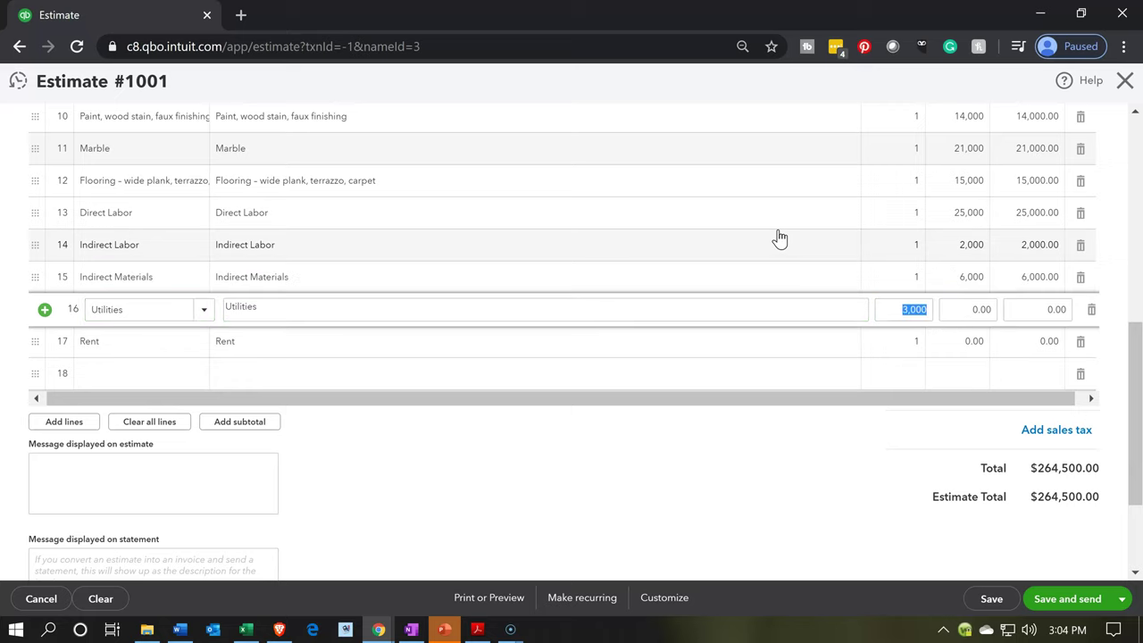
{"action": "type", "text": "1"}
{"action": "key", "text": "Tab"}
{"action": "type", "text": "3"}
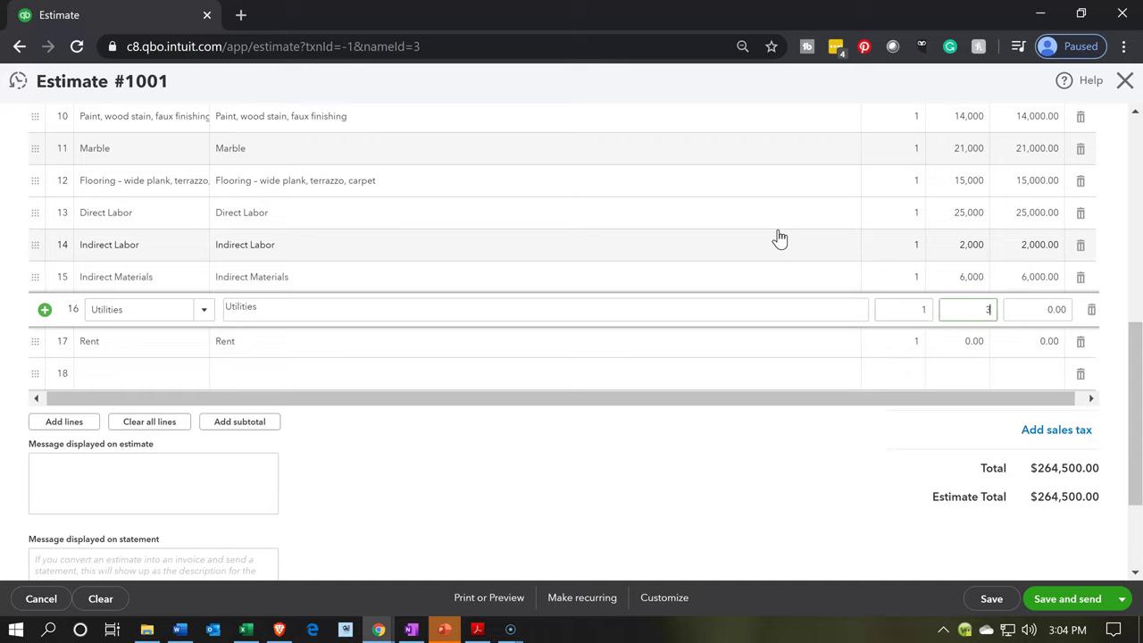
{"action": "type", "text": ",000"}
{"action": "key", "text": "Tab"}
Step: Set the rate of the Rent line to 4,000
{"action": "key", "text": "Tab"}
{"action": "key", "text": "Tab"}
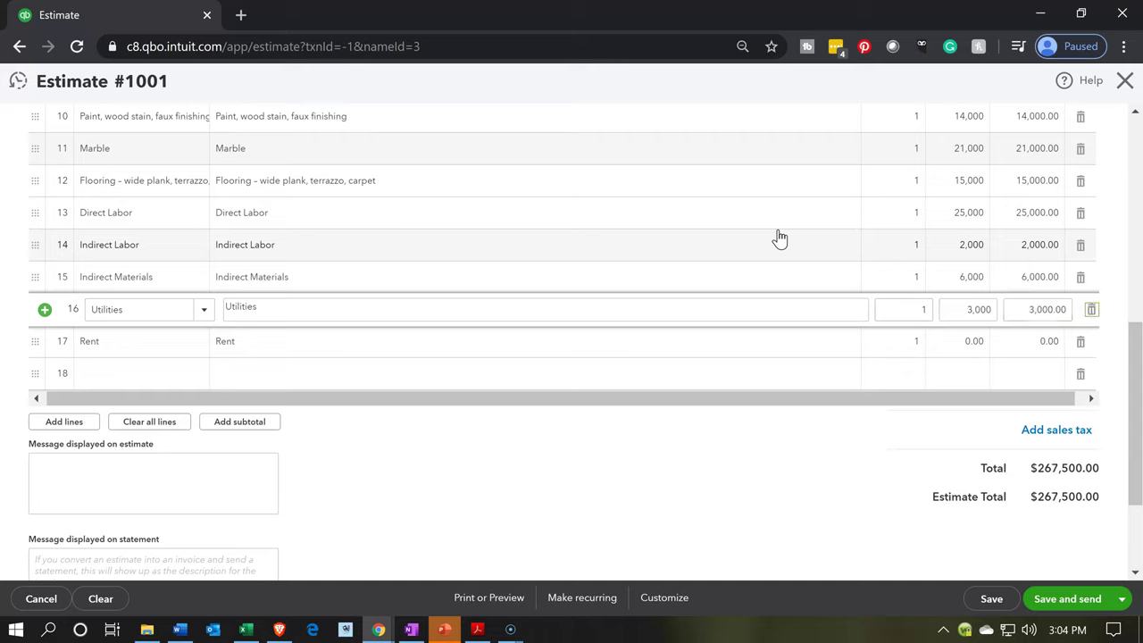
{"action": "key", "text": "Tab"}
{"action": "key", "text": "Tab"}
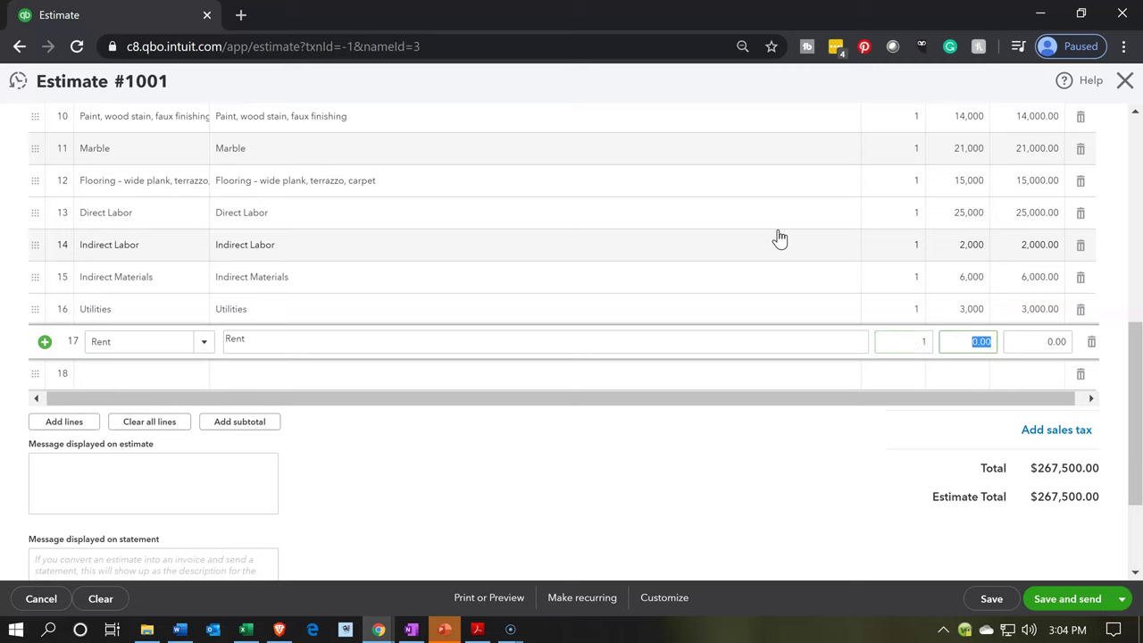
{"action": "type", "text": "4000"}
{"action": "key", "text": "Tab"}
Step: Add Depreciation as the eighteenth estimate line with a quantity of 1 and a rate of 6,400
{"action": "key", "text": "Tab"}
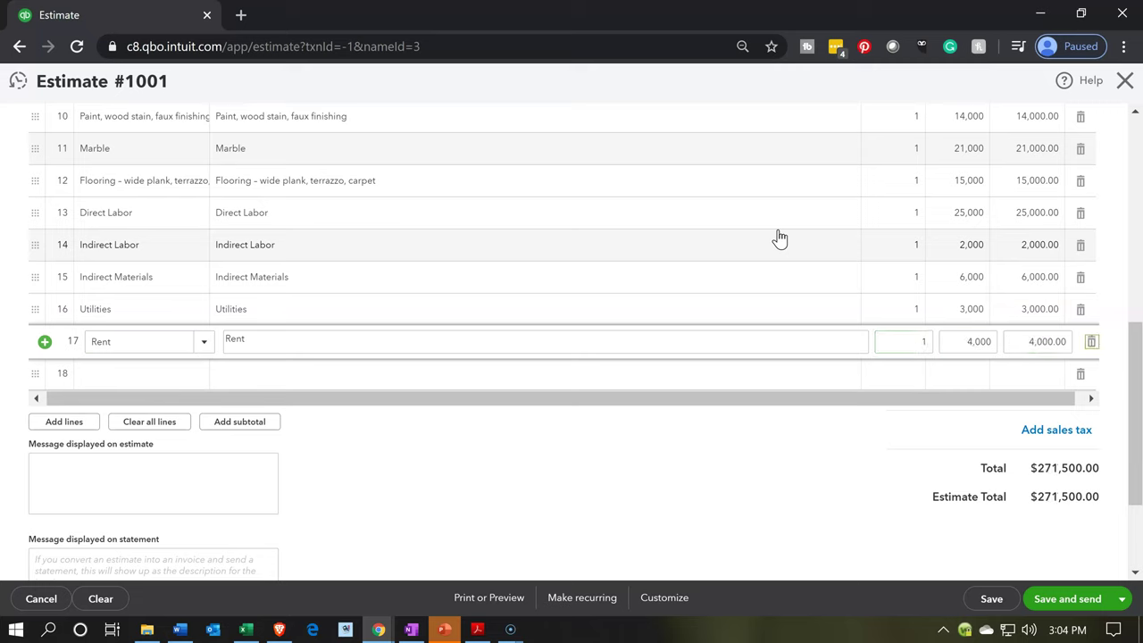
{"action": "key", "text": "Tab"}
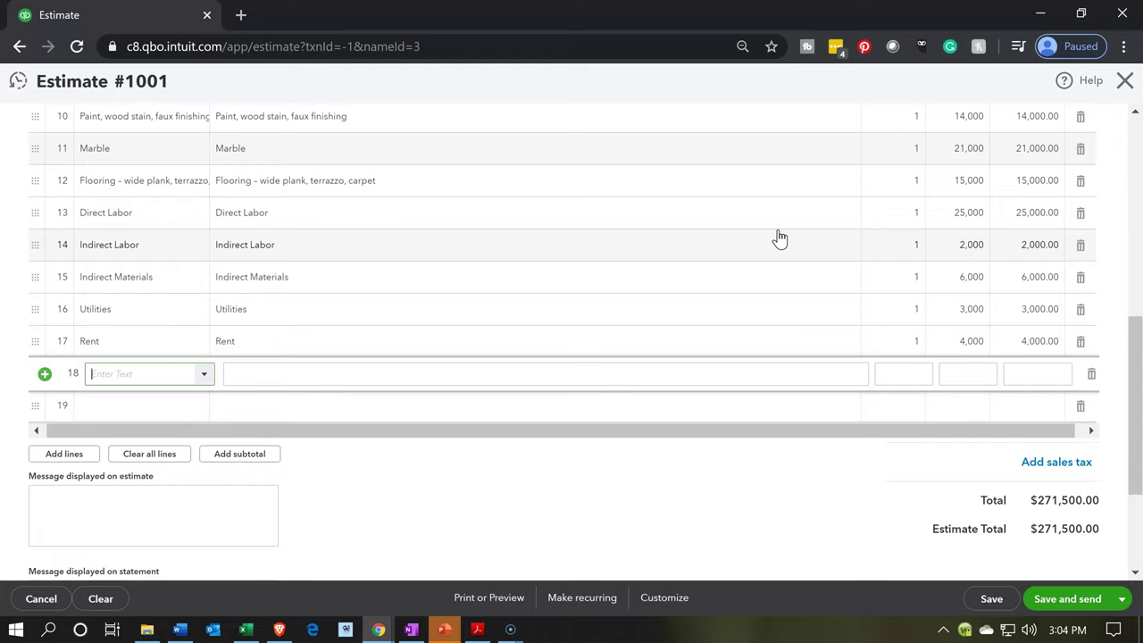
{"action": "type", "text": "Depreciation"}
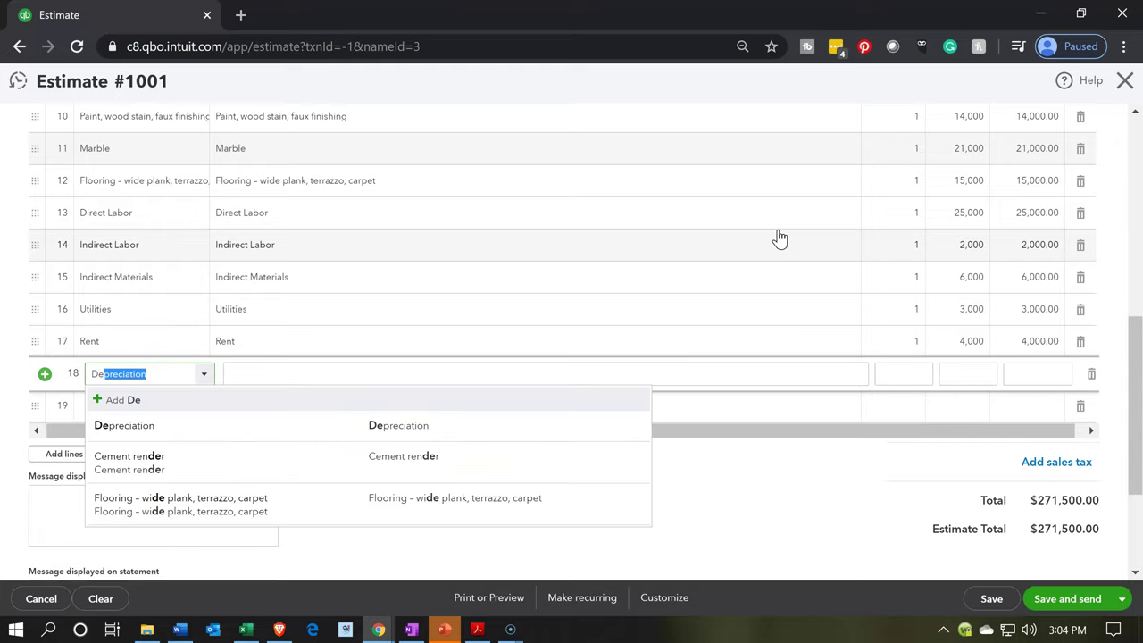
{"action": "key", "text": "Tab"}
{"action": "key", "text": "Tab"}
{"action": "key", "text": "Tab"}
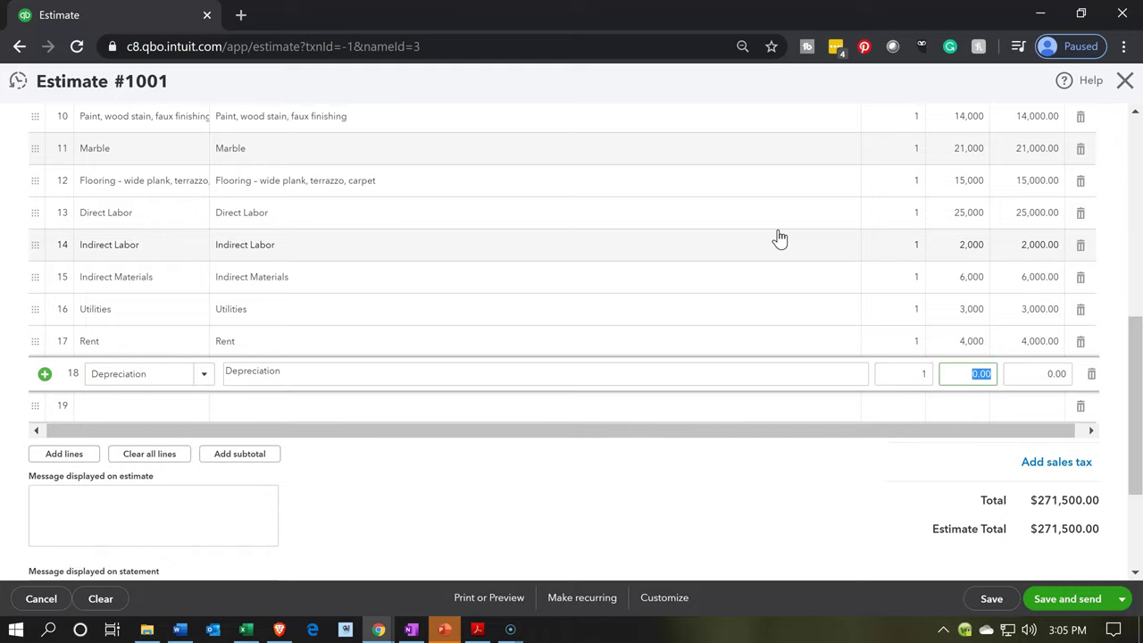
{"action": "type", "text": "6400"}
{"action": "key", "text": "Tab"}
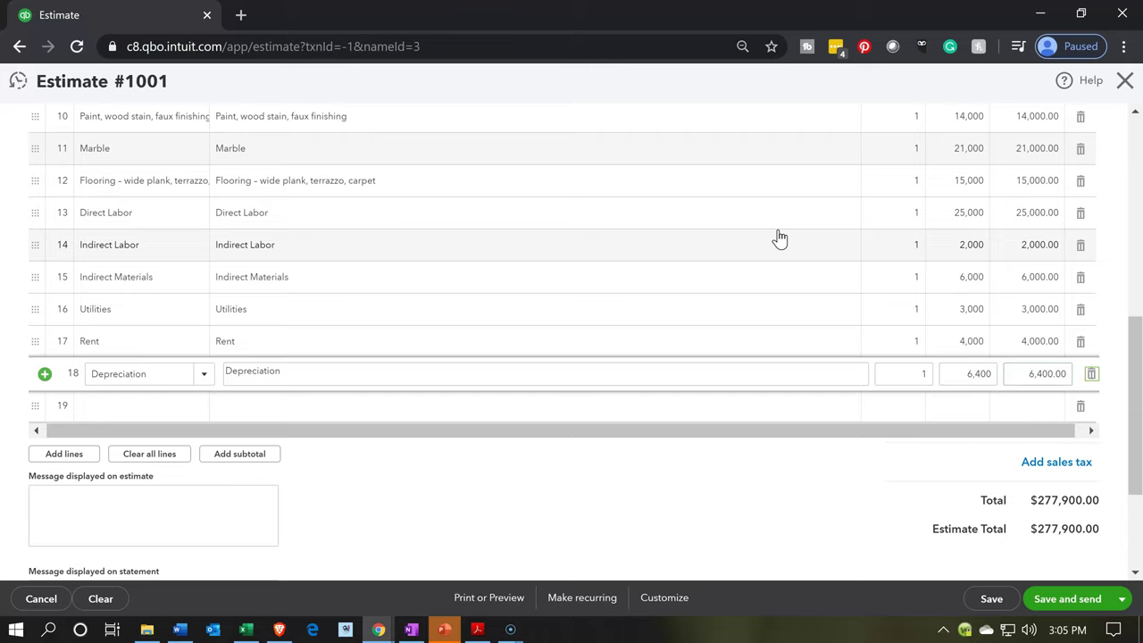
Step: Enter the description "Markup 30%" on the nineteenth estimate line without choosing a product or service
{"action": "key", "text": "Tab"}
{"action": "key", "text": "Tab"}
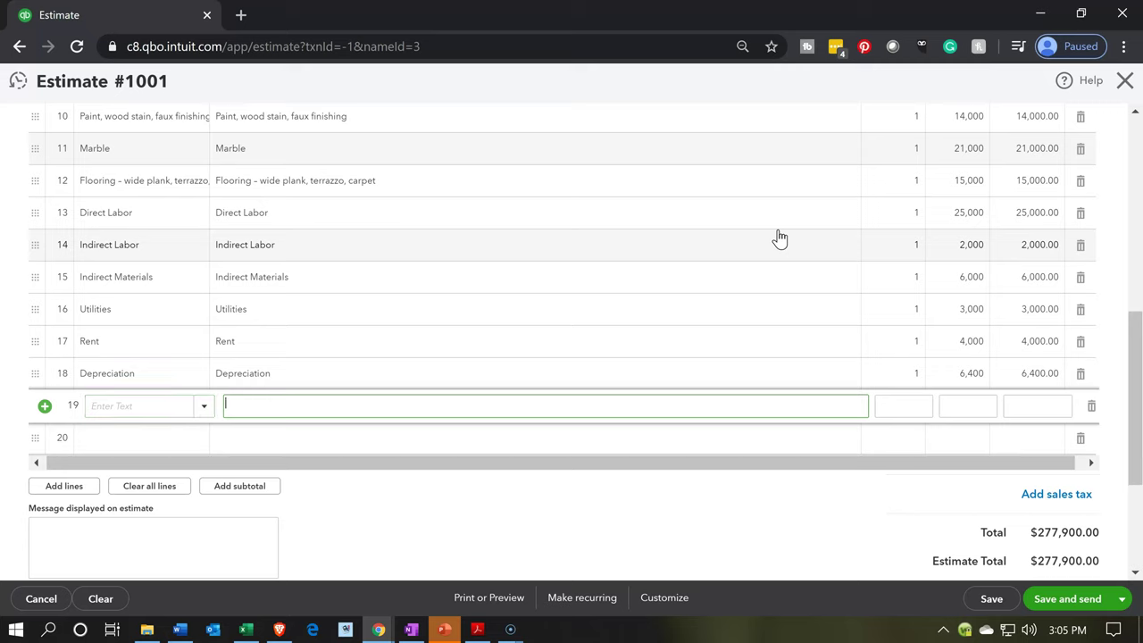
{"action": "type", "text": "Markup 30%"}
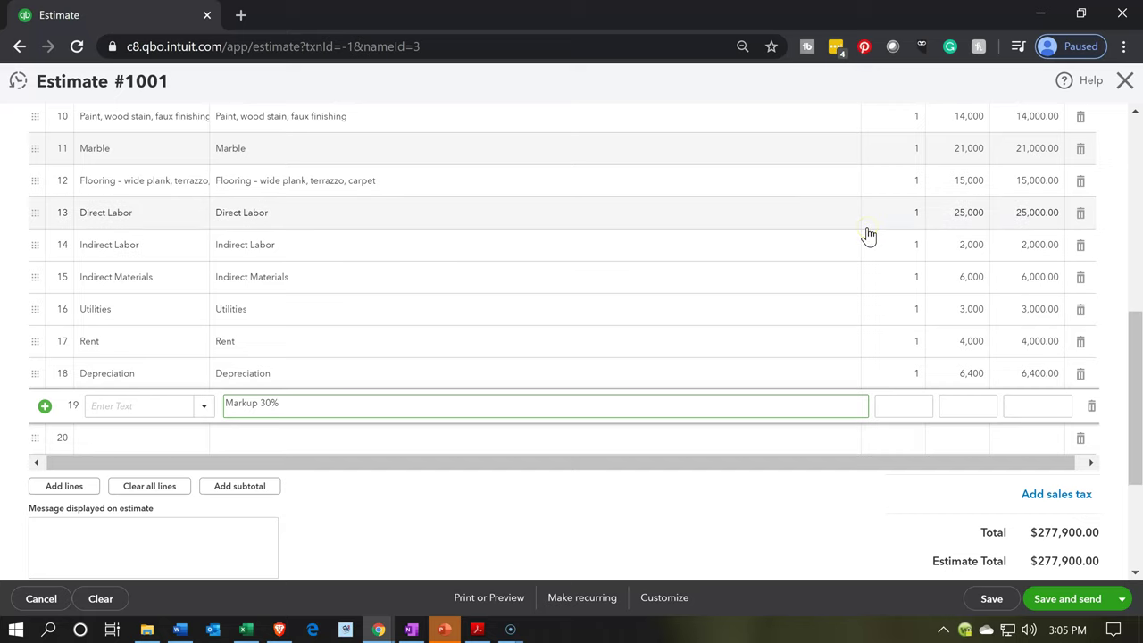
Step: Open Calculator, multiply 277900 by .30 to work out the markup, and move the calculator away from the estimate
{"action": "key", "text": "XF86Calculator"}
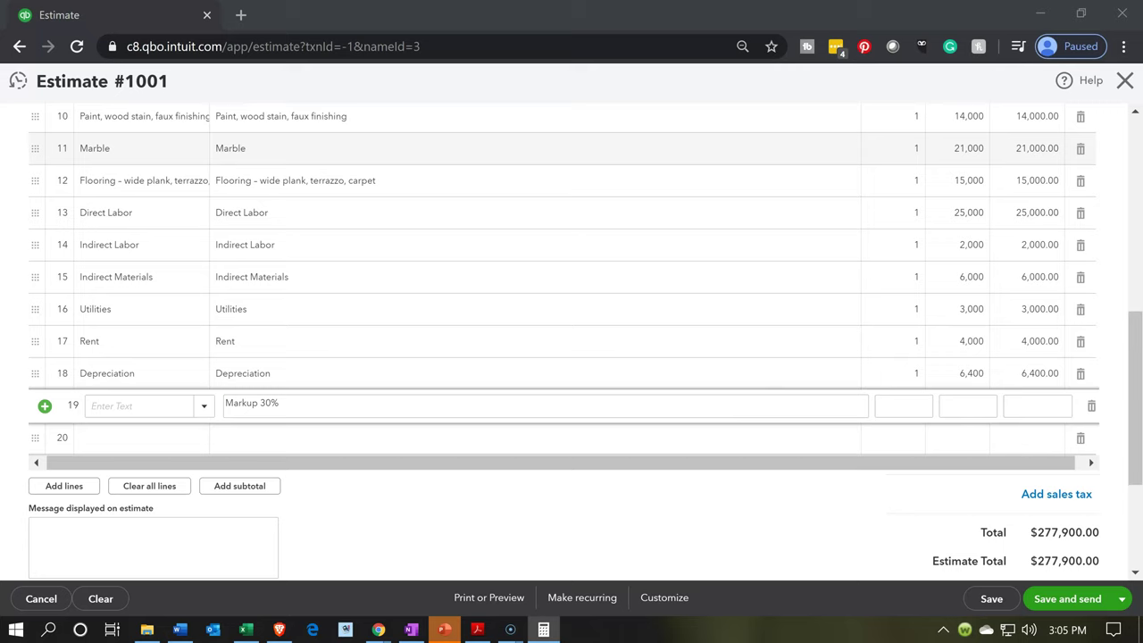
{"action": "left_click_drag", "start_coordinate": [395, 214], "coordinate": [395, 110]}
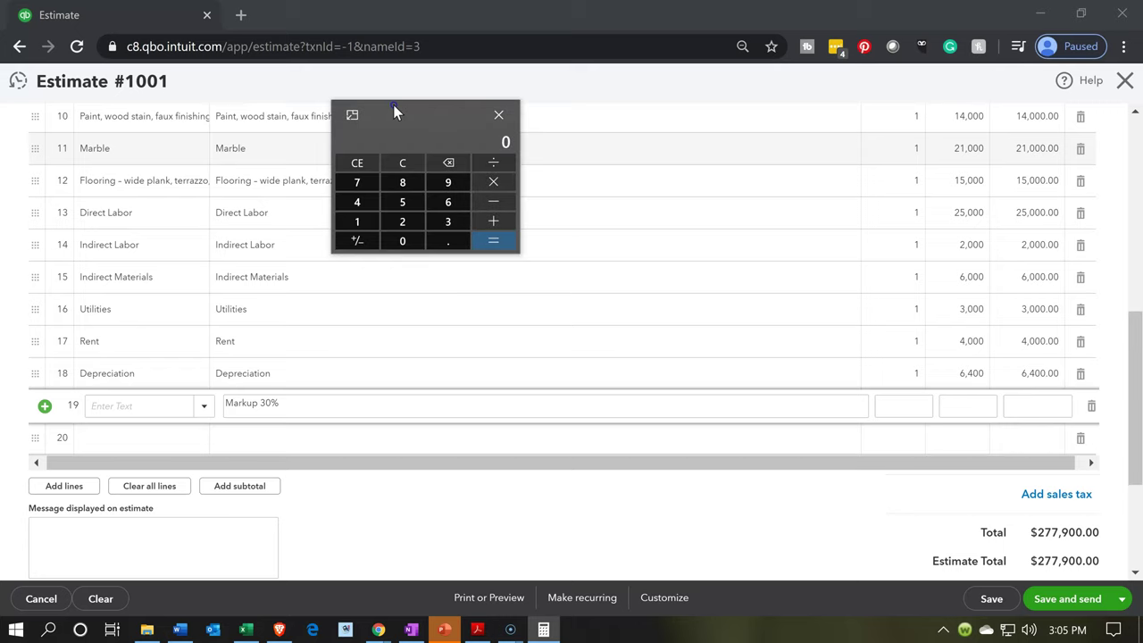
{"action": "type", "text": "277900*.30"}
{"action": "key", "text": "Return"}
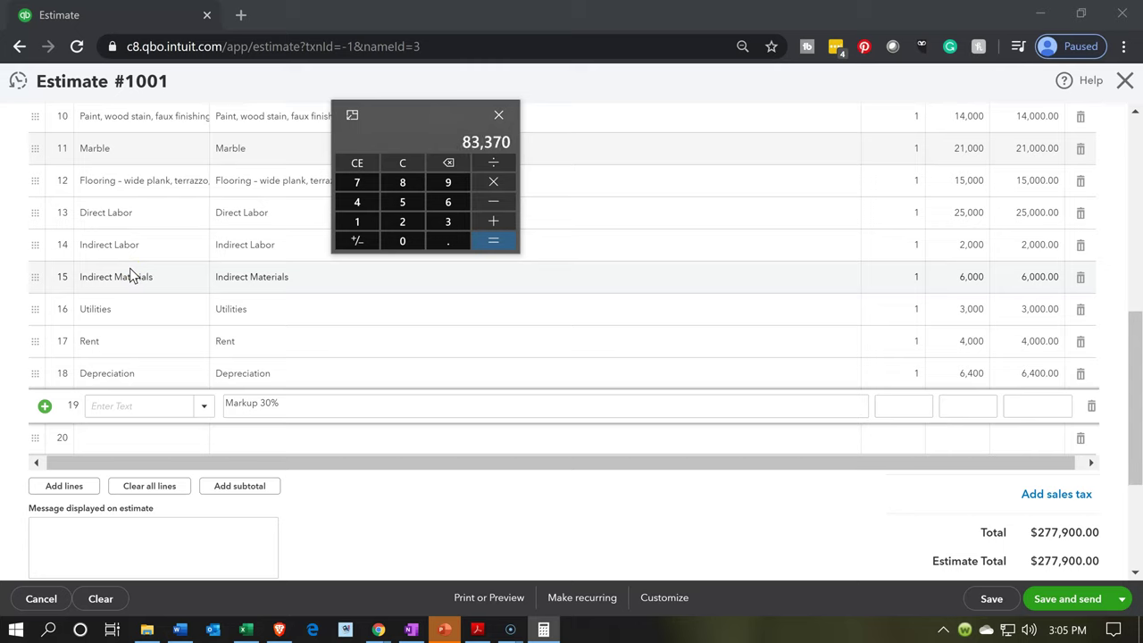
{"action": "left_click", "coordinate": [413, 98]}
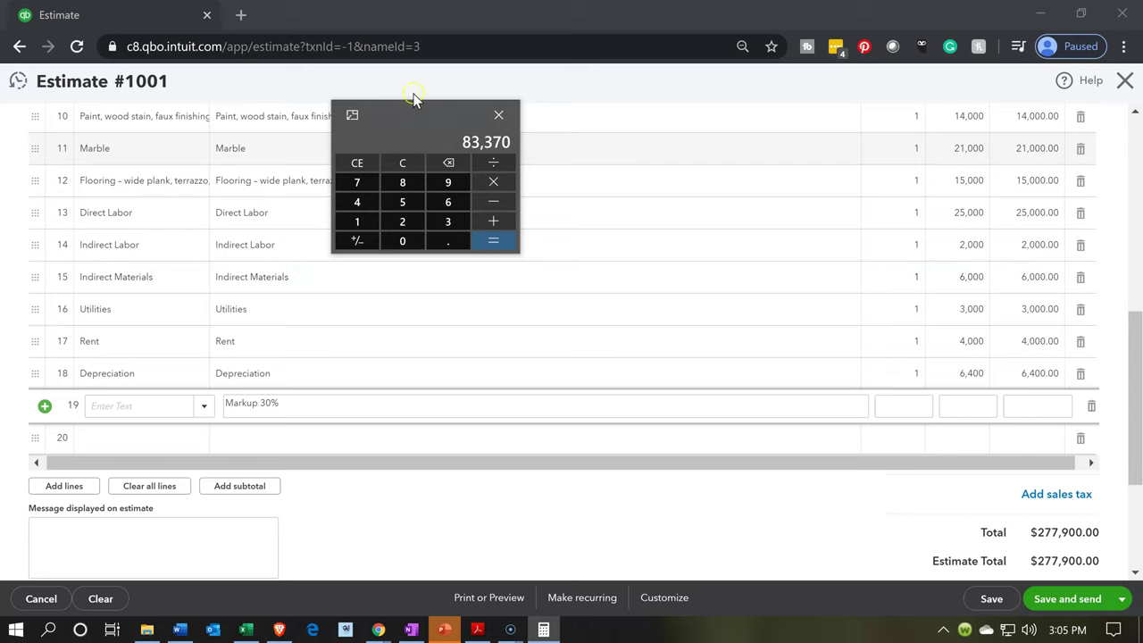
{"action": "left_click_drag", "start_coordinate": [414, 100], "coordinate": [166, 642]}
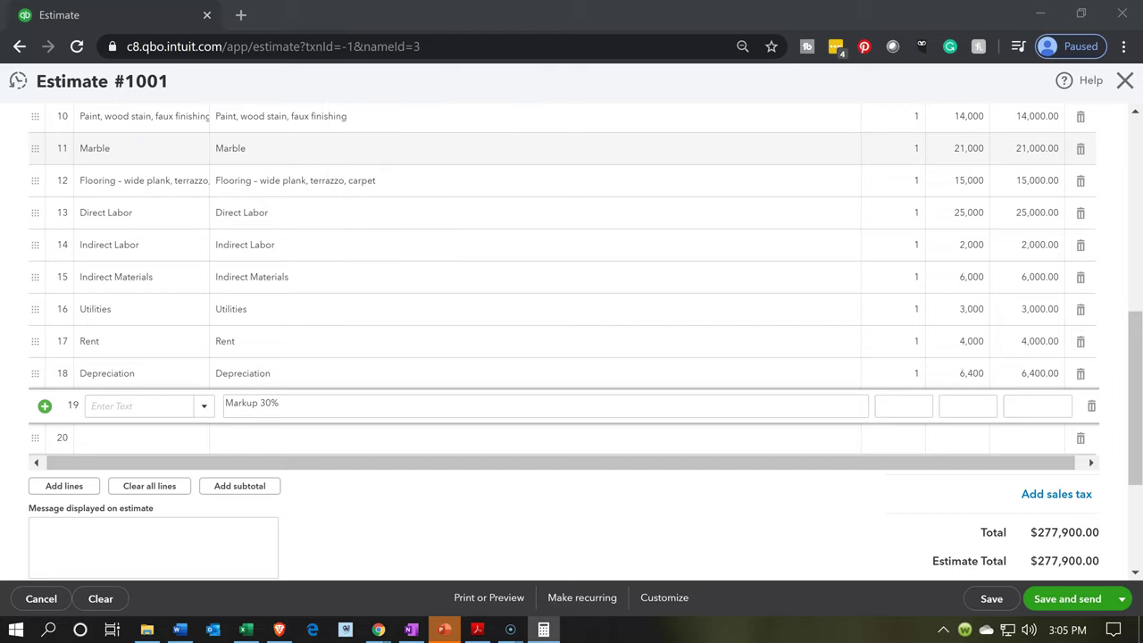
Step: Set the rate of the Markup 30% line to 83,370
{"action": "left_click", "coordinate": [960, 407]}
{"action": "type", "text": "83370"}
{"action": "key", "text": "Tab"}
{"action": "key", "text": "Tab"}
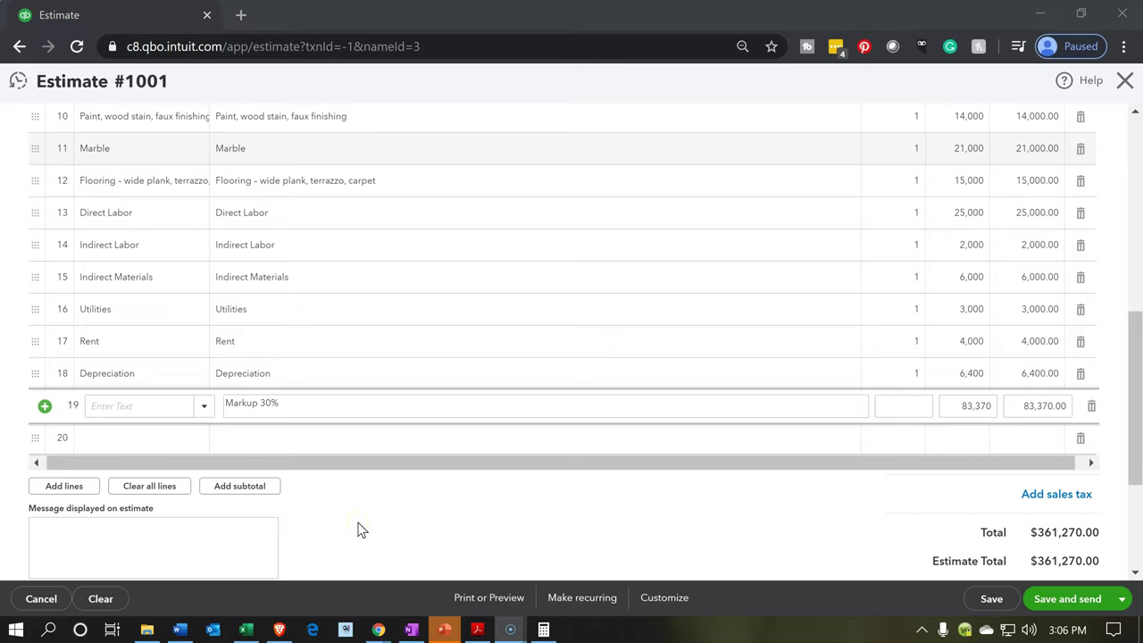
Step: Review the estimate's customer details, all line items with their quantities and rates, and the totals
{"action": "scroll", "coordinate": [357, 530], "scroll_direction": "up", "scroll_amount": 5}
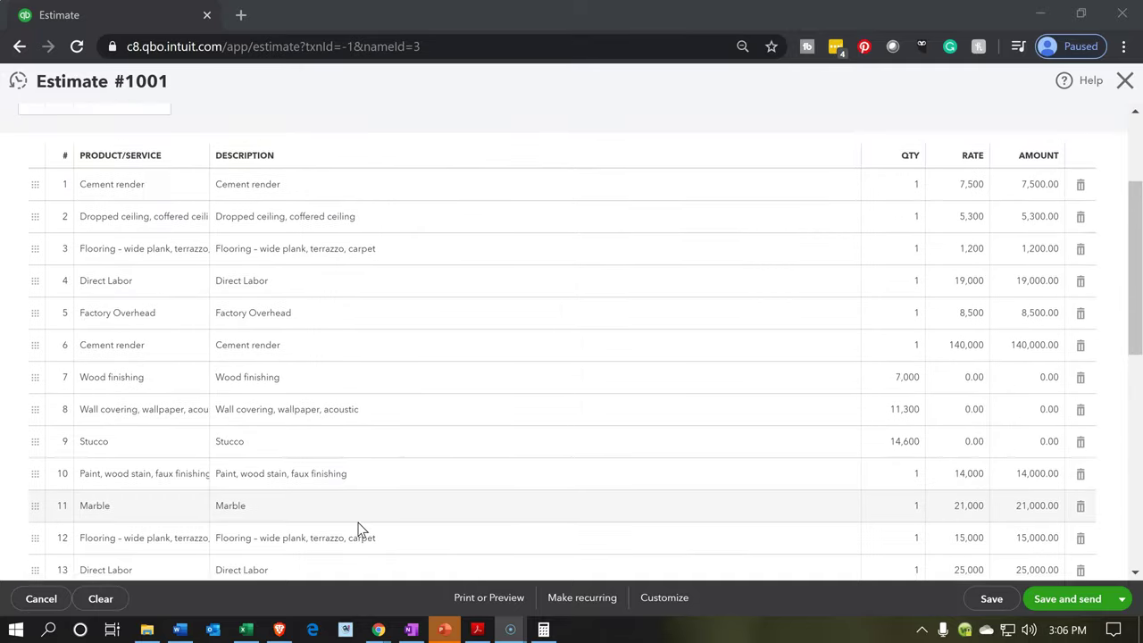
{"action": "scroll", "coordinate": [357, 529], "scroll_direction": "up", "scroll_amount": 2}
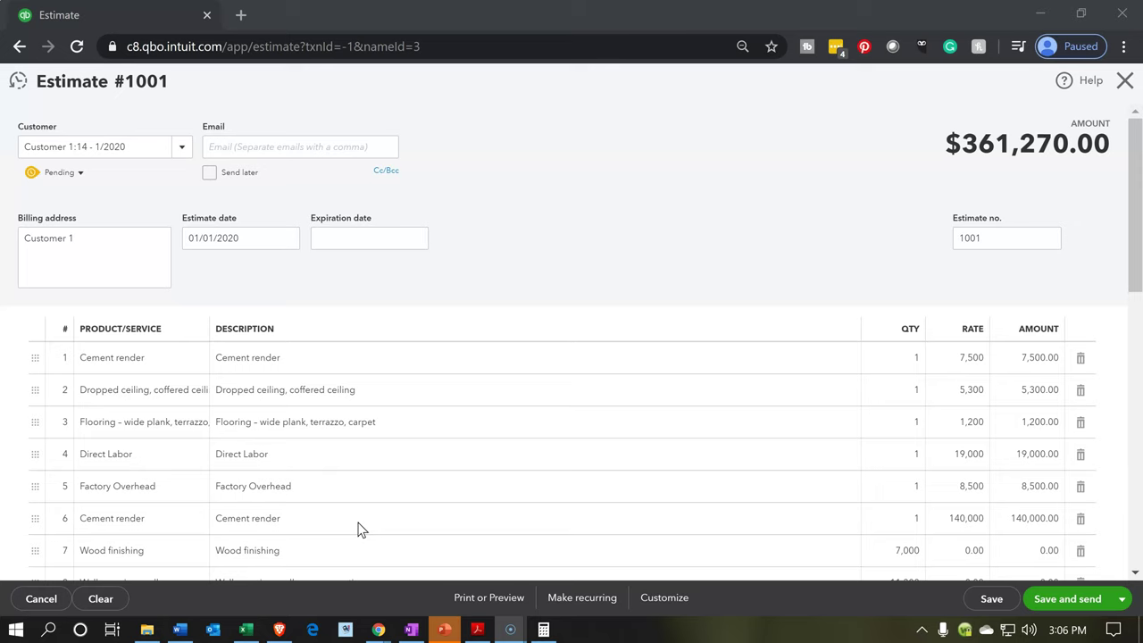
{"action": "scroll", "coordinate": [361, 530], "scroll_direction": "down", "scroll_amount": 1}
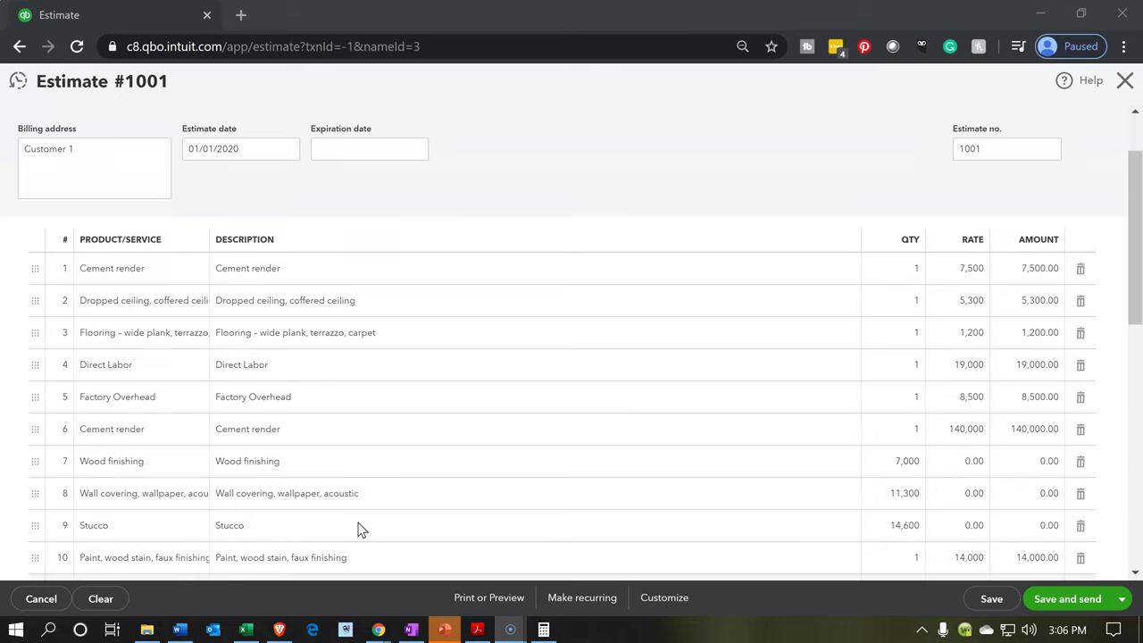
{"action": "scroll", "coordinate": [361, 529], "scroll_direction": "down", "scroll_amount": 1}
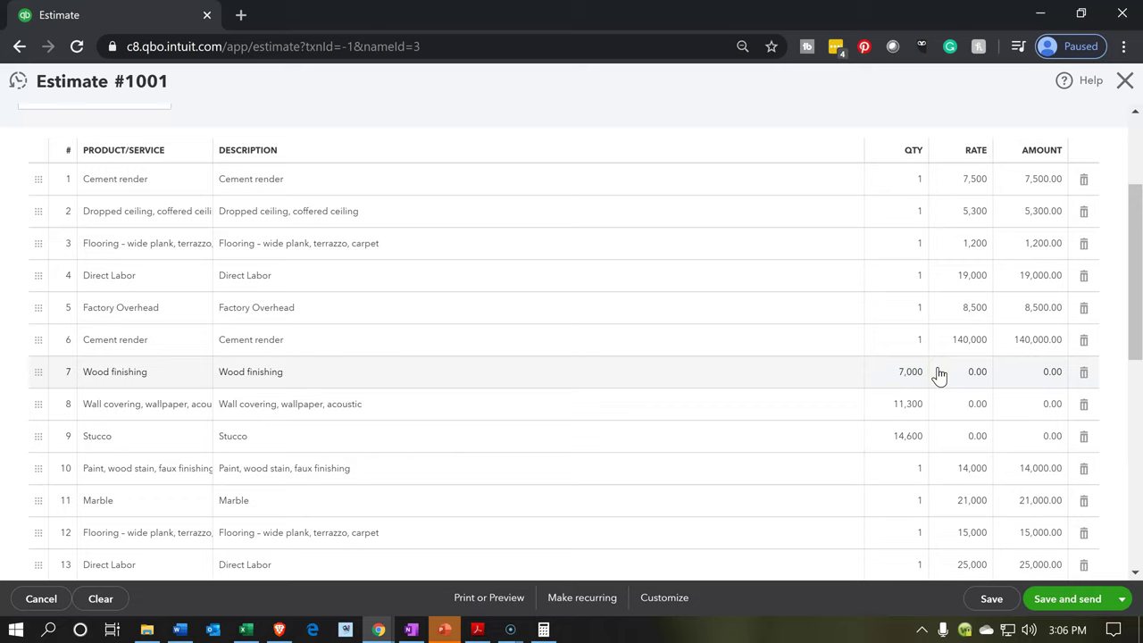
{"action": "left_click", "coordinate": [1047, 373]}
{"action": "scroll", "coordinate": [1040, 374], "scroll_direction": "down", "scroll_amount": 6}
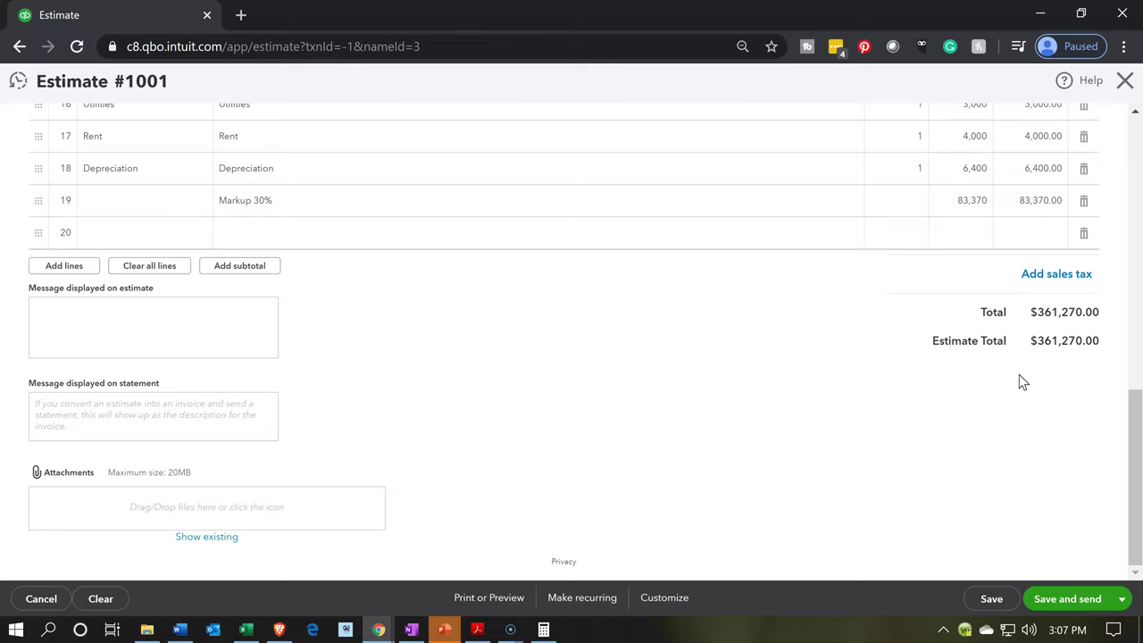
{"action": "scroll", "coordinate": [1023, 382], "scroll_direction": "up", "scroll_amount": 1}
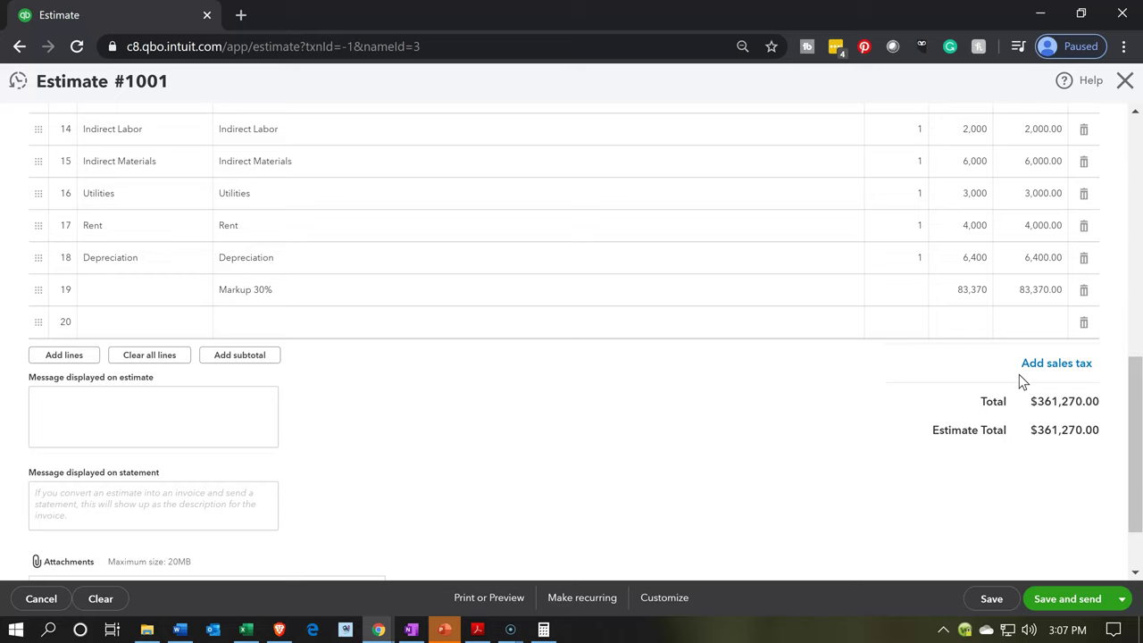
{"action": "left_click", "coordinate": [773, 471]}
{"action": "scroll", "coordinate": [776, 474], "scroll_direction": "up", "scroll_amount": 2}
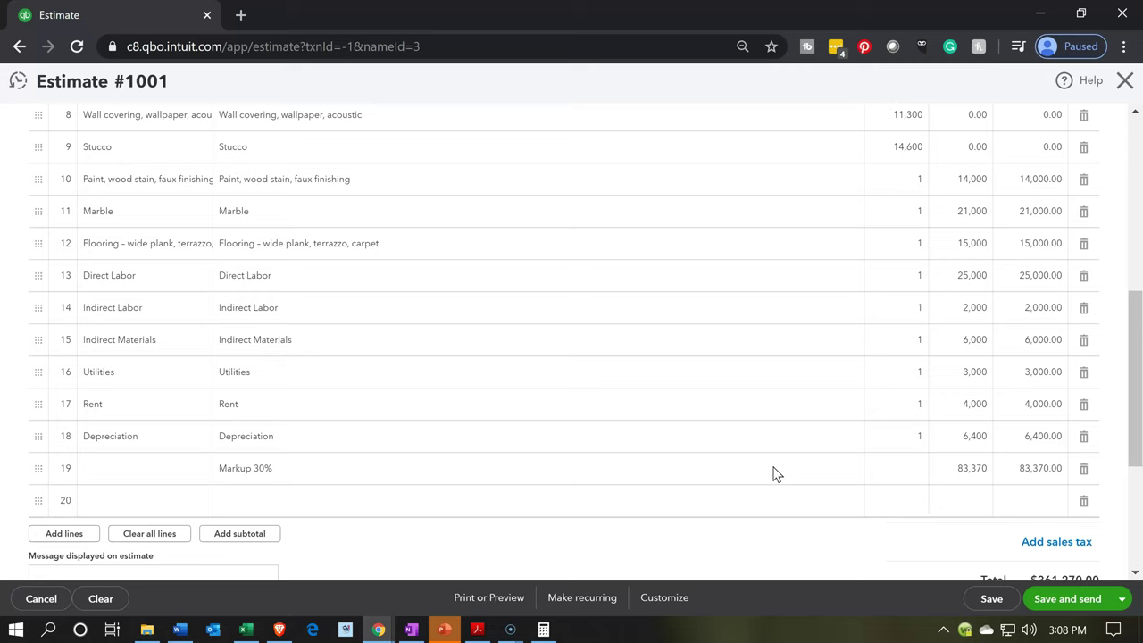
{"action": "scroll", "coordinate": [773, 473], "scroll_direction": "down", "scroll_amount": 1}
{"action": "left_click", "coordinate": [828, 527]}
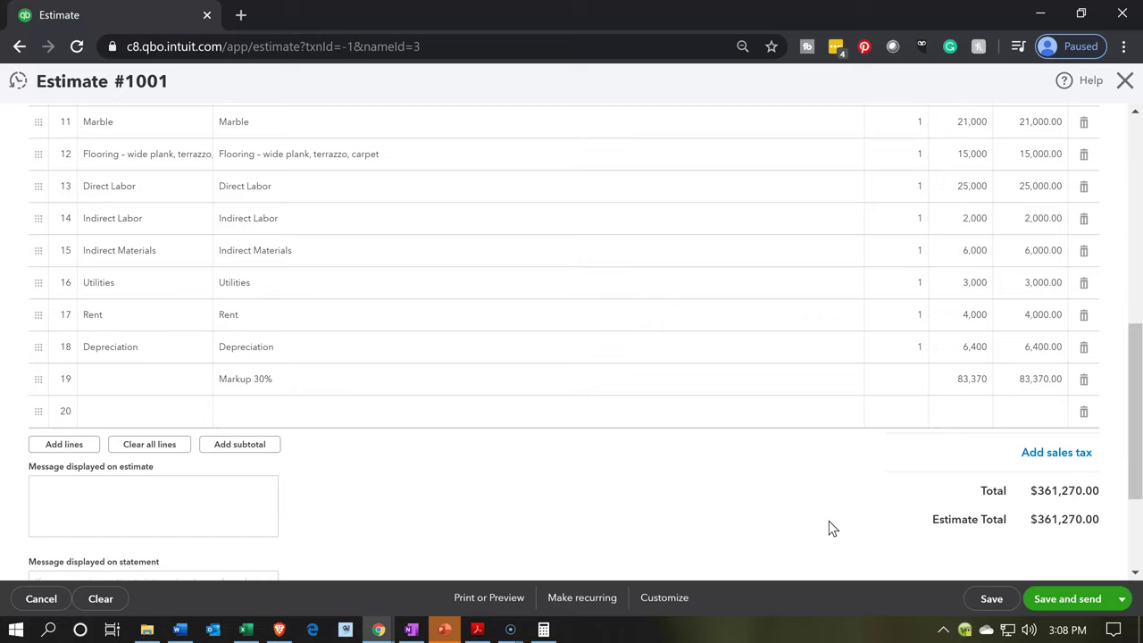
Step: Save the finished estimate and close it
{"action": "left_click", "coordinate": [1121, 599]}
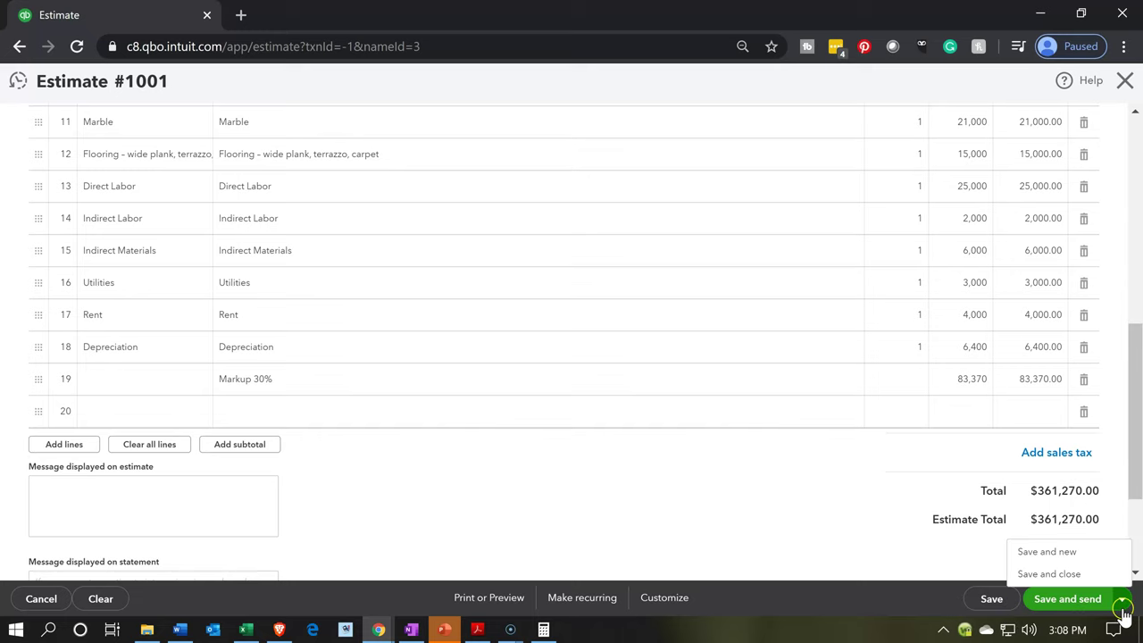
{"action": "left_click", "coordinate": [1049, 573]}
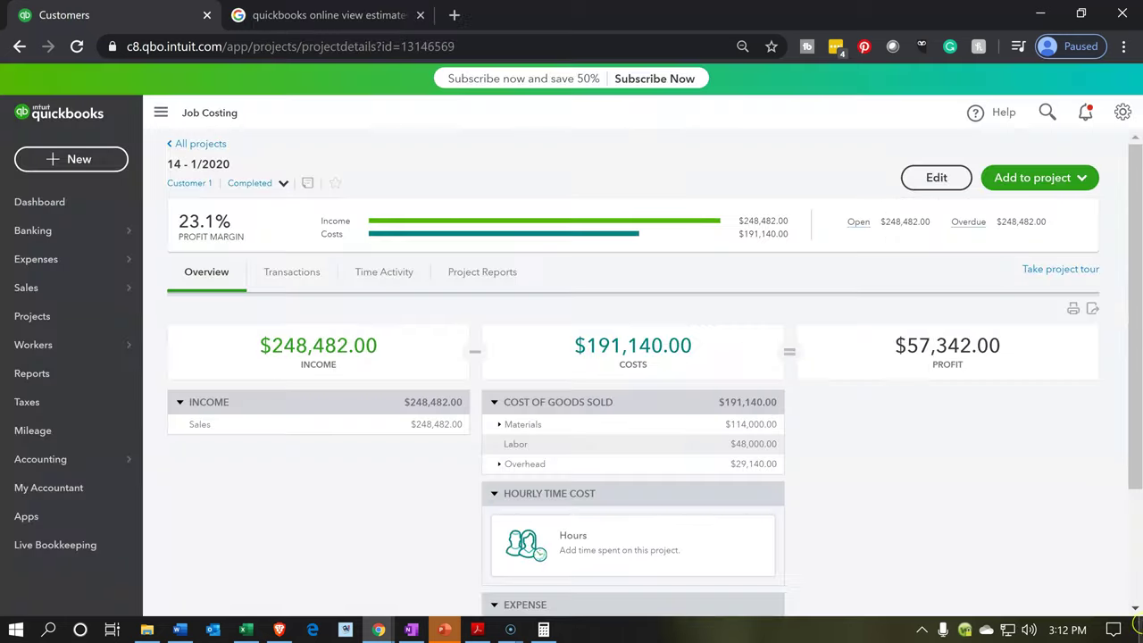
Step: Filter the project's transactions to show only open estimates from the last 365 days
{"action": "left_click", "coordinate": [290, 271]}
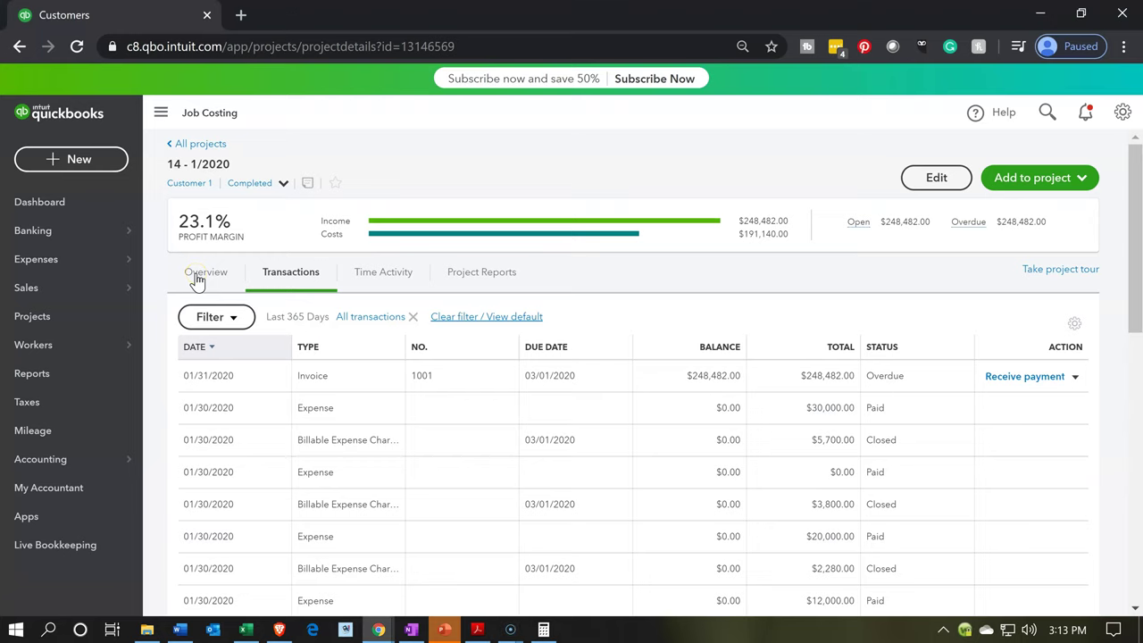
{"action": "left_click", "coordinate": [197, 275]}
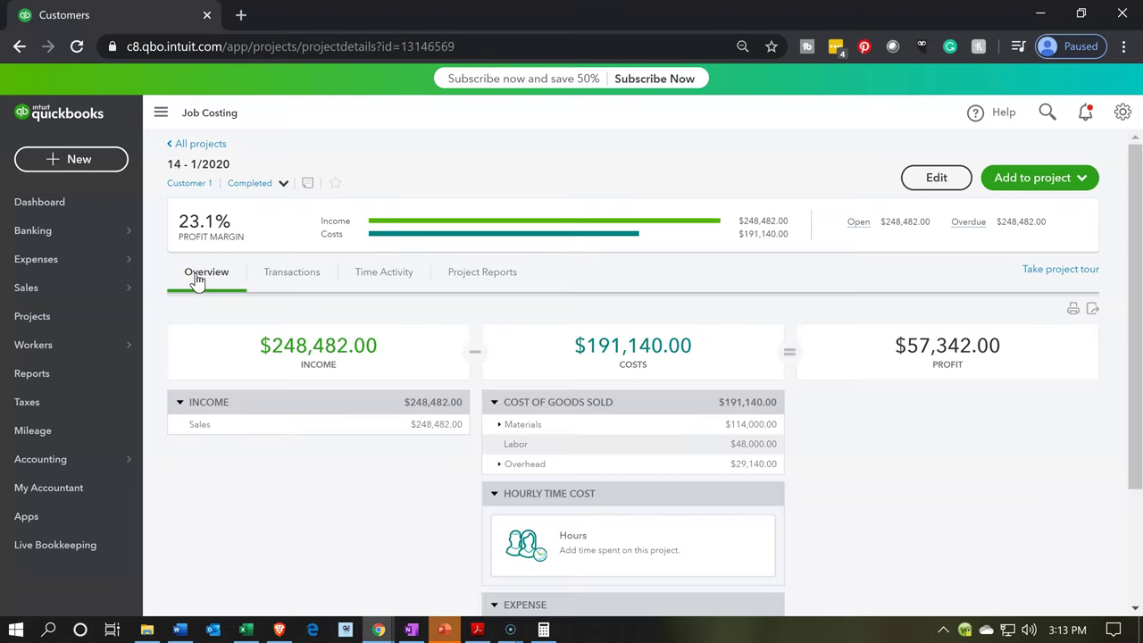
{"action": "left_click", "coordinate": [281, 277]}
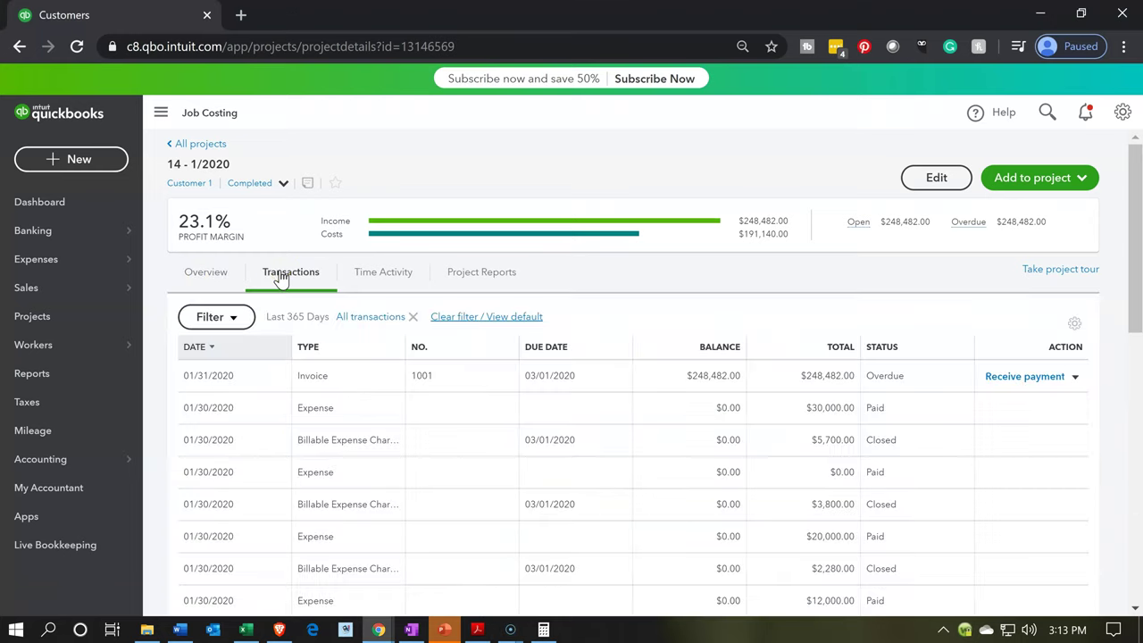
{"action": "left_click", "coordinate": [278, 347]}
{"action": "left_click", "coordinate": [238, 322]}
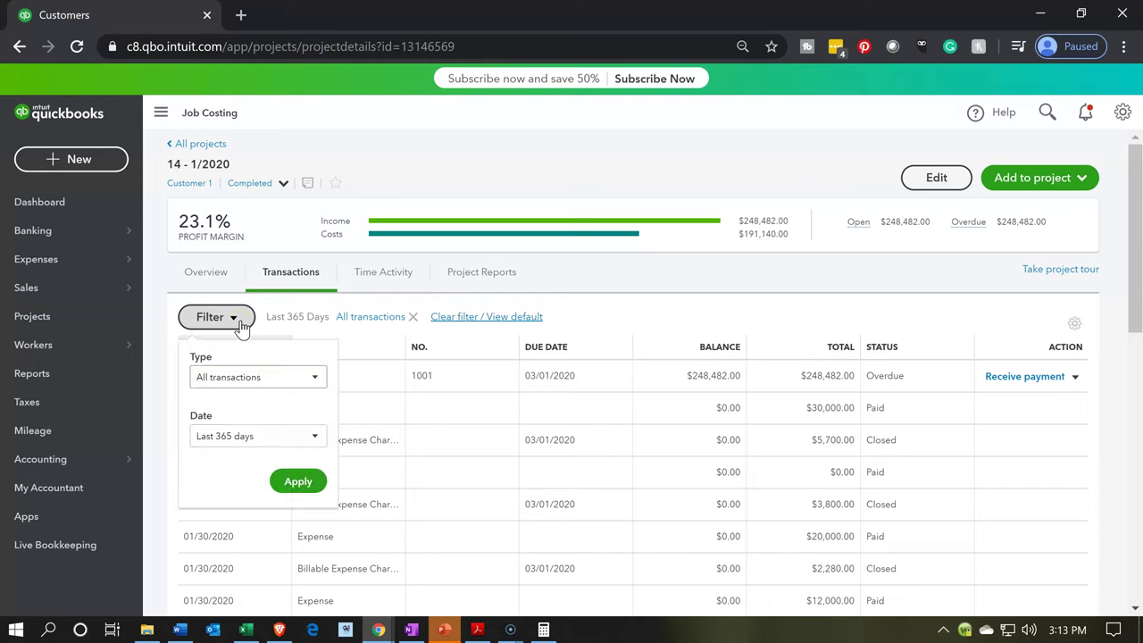
{"action": "left_click", "coordinate": [315, 380]}
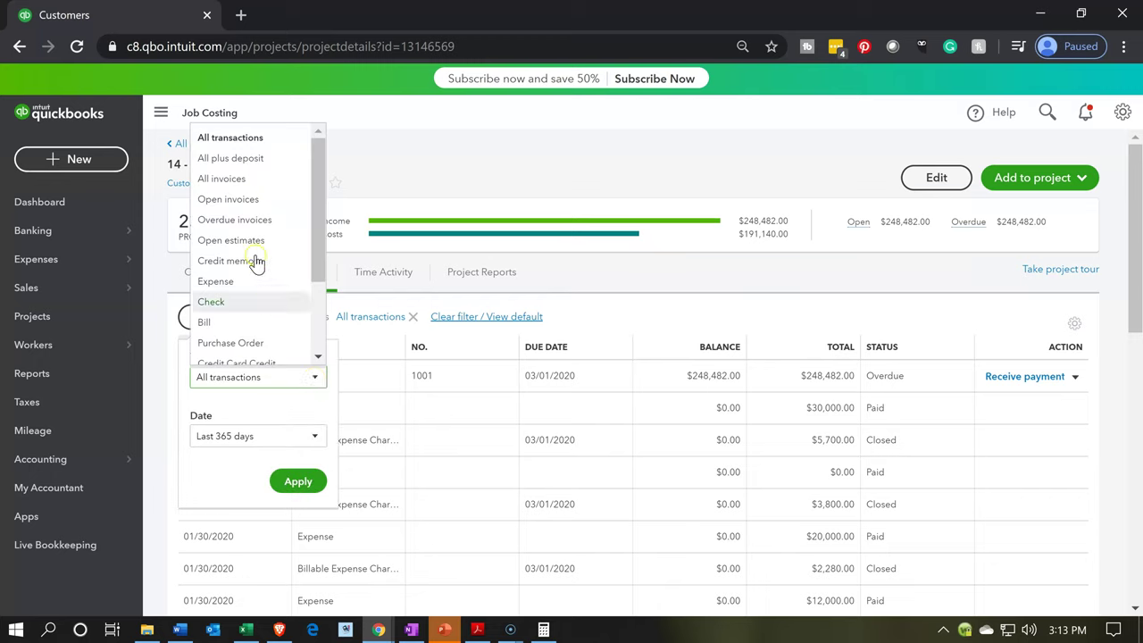
{"action": "left_click", "coordinate": [253, 225]}
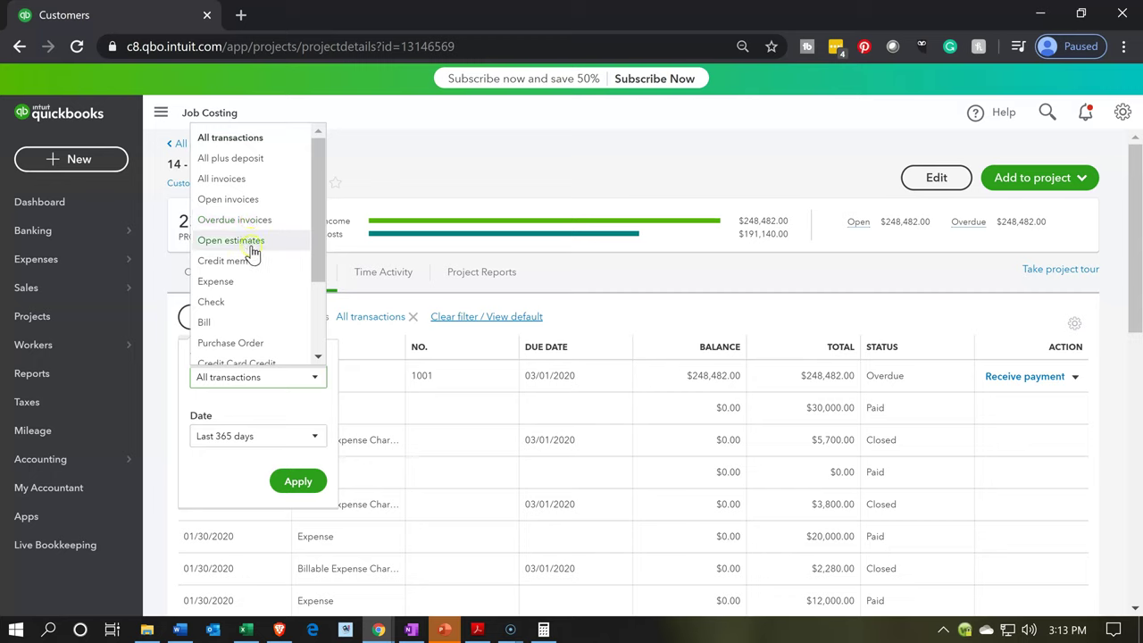
{"action": "left_click", "coordinate": [253, 245]}
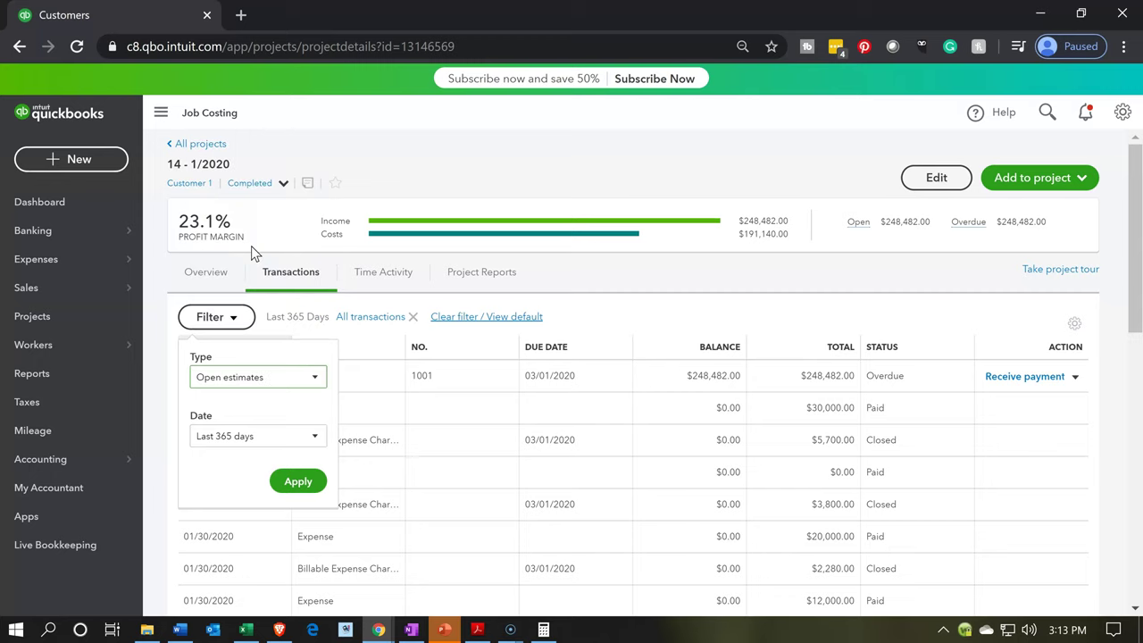
{"action": "left_click", "coordinate": [286, 491]}
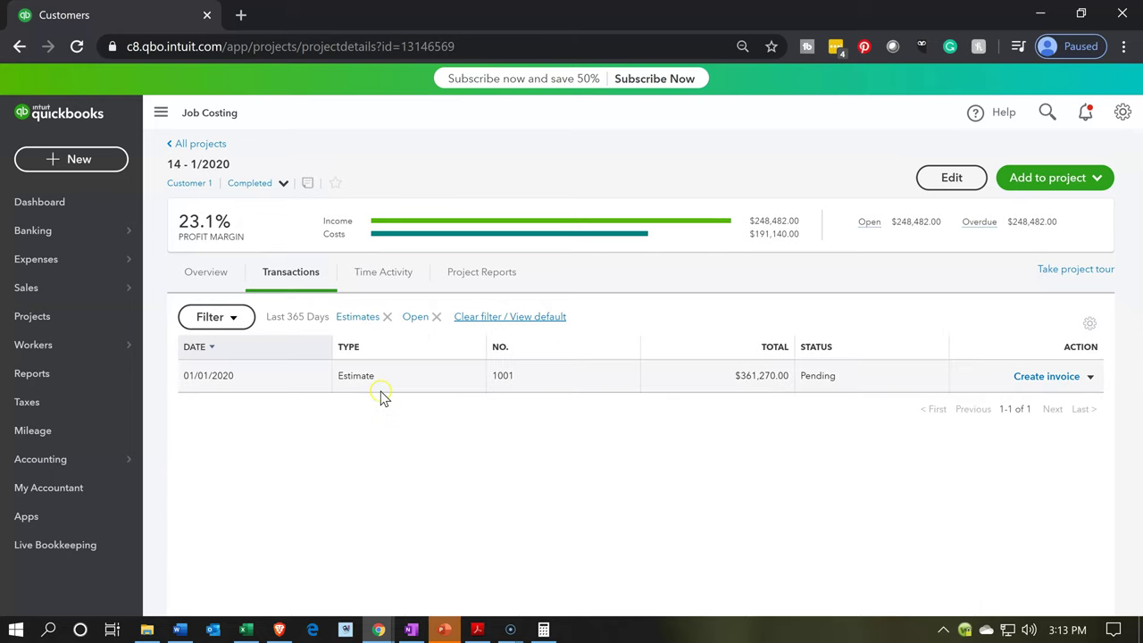
Step: Open the 01/01/2020 estimate from the filtered transactions to check it, and close it without changes
{"action": "left_click", "coordinate": [381, 388]}
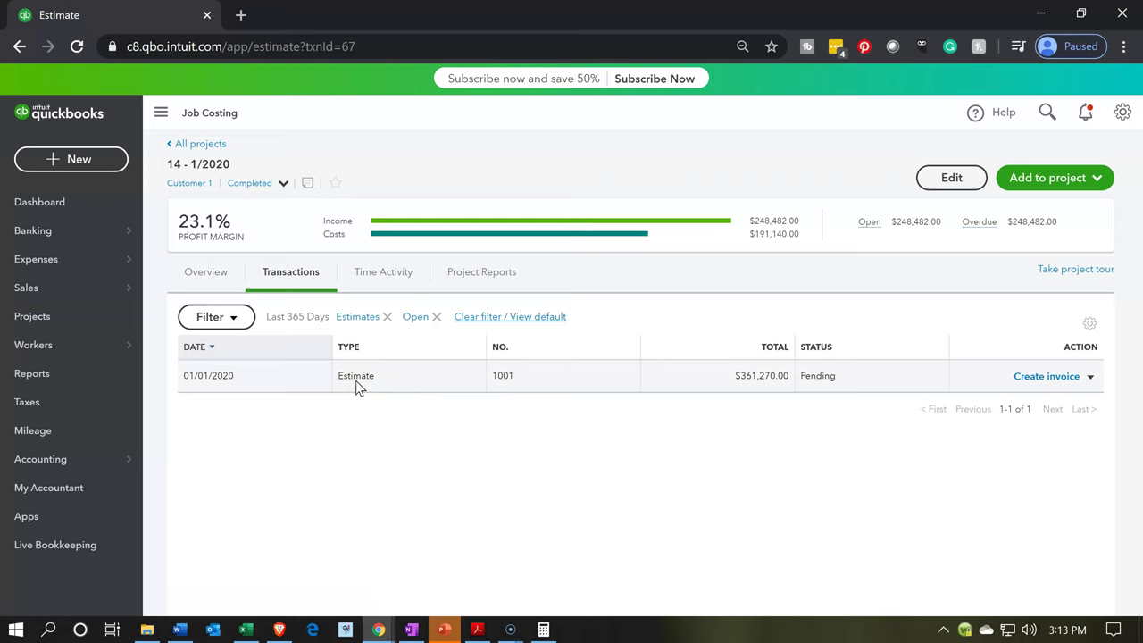
{"action": "double_click", "coordinate": [356, 381]}
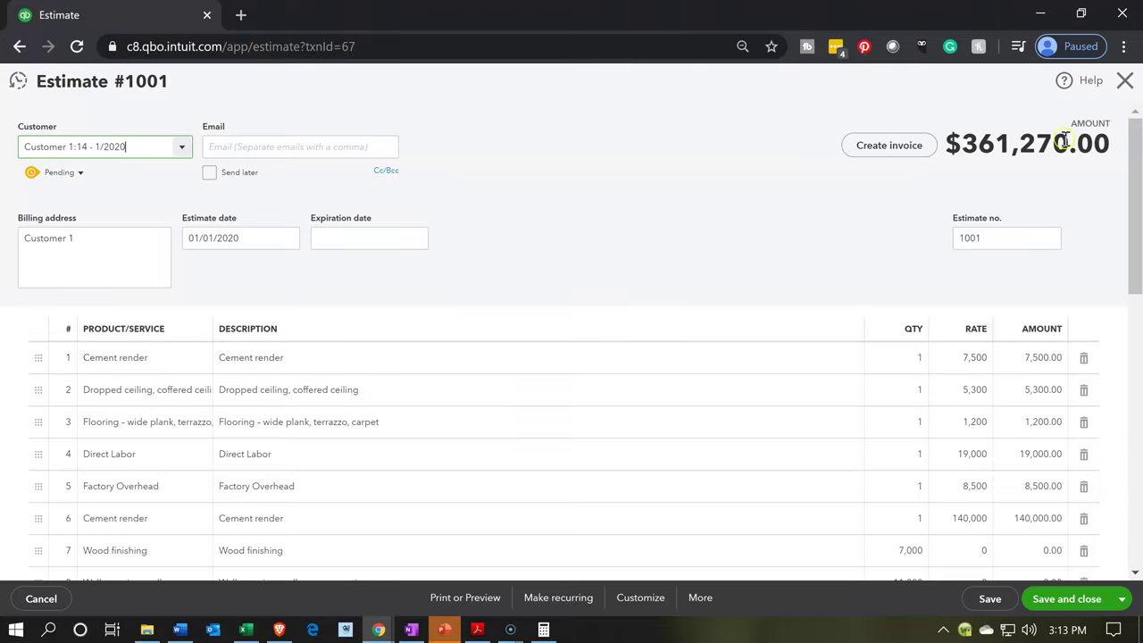
{"action": "left_click", "coordinate": [1121, 90]}
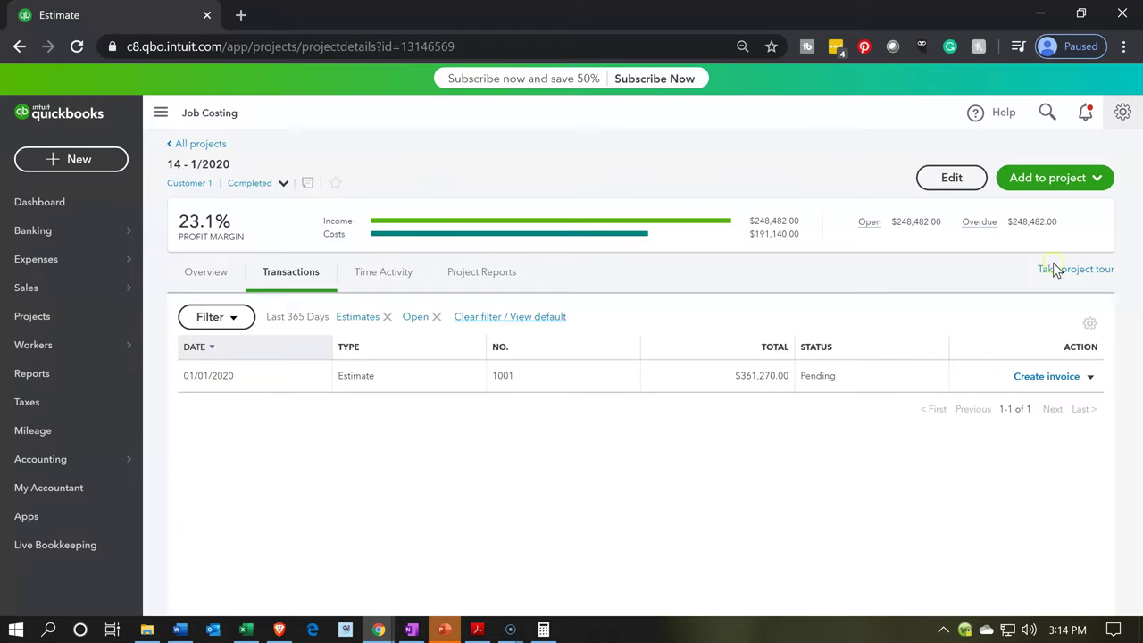
Step: Create an invoice from the open estimate for the remaining total of all lines
{"action": "left_click", "coordinate": [1052, 382]}
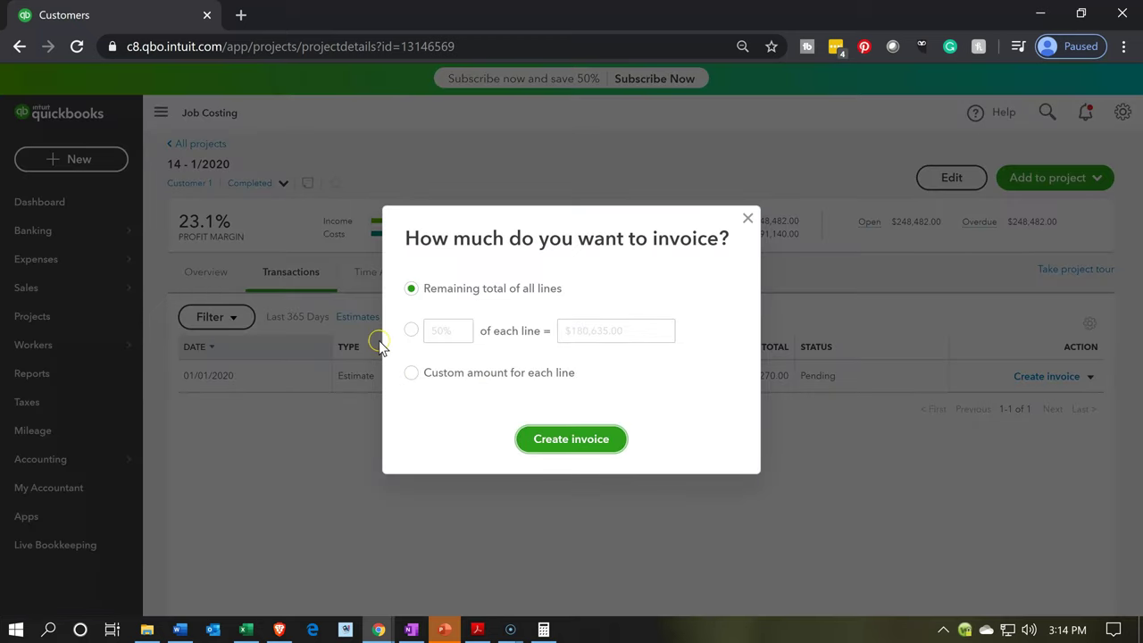
{"action": "left_click", "coordinate": [419, 323]}
{"action": "left_click", "coordinate": [430, 342]}
{"action": "left_click", "coordinate": [520, 342]}
{"action": "left_click", "coordinate": [481, 312]}
{"action": "left_click", "coordinate": [463, 304]}
{"action": "left_click", "coordinate": [457, 325]}
{"action": "left_click", "coordinate": [479, 406]}
{"action": "left_click", "coordinate": [554, 440]}
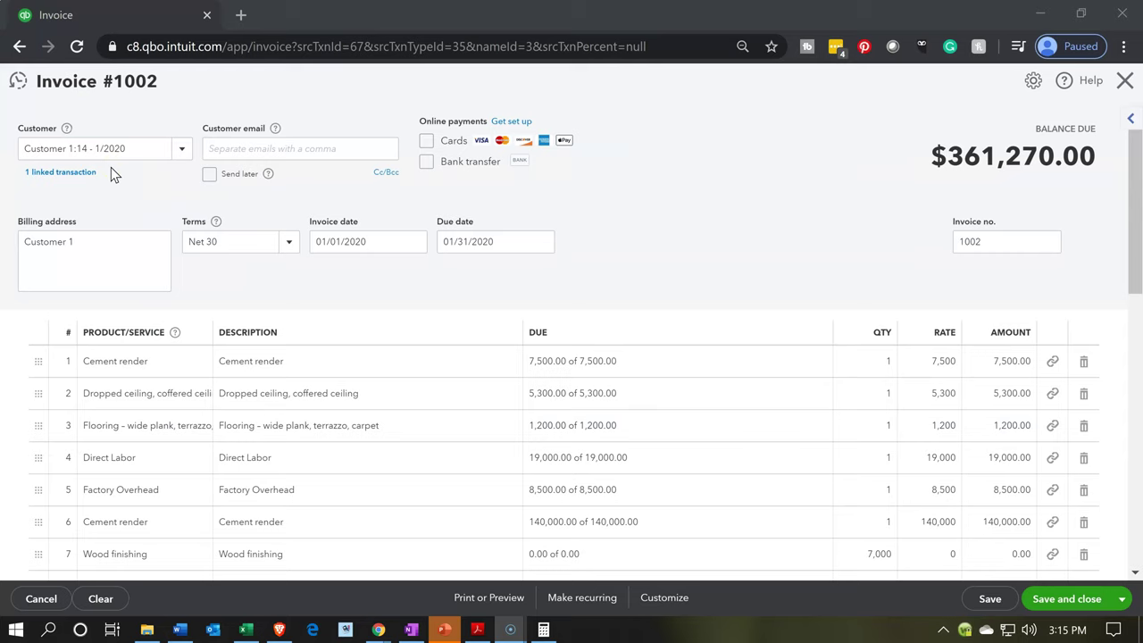
Step: Review the new invoice's linked estimate, line items and total, and leave the invoice without saving
{"action": "left_click", "coordinate": [58, 174]}
{"action": "left_click", "coordinate": [123, 180]}
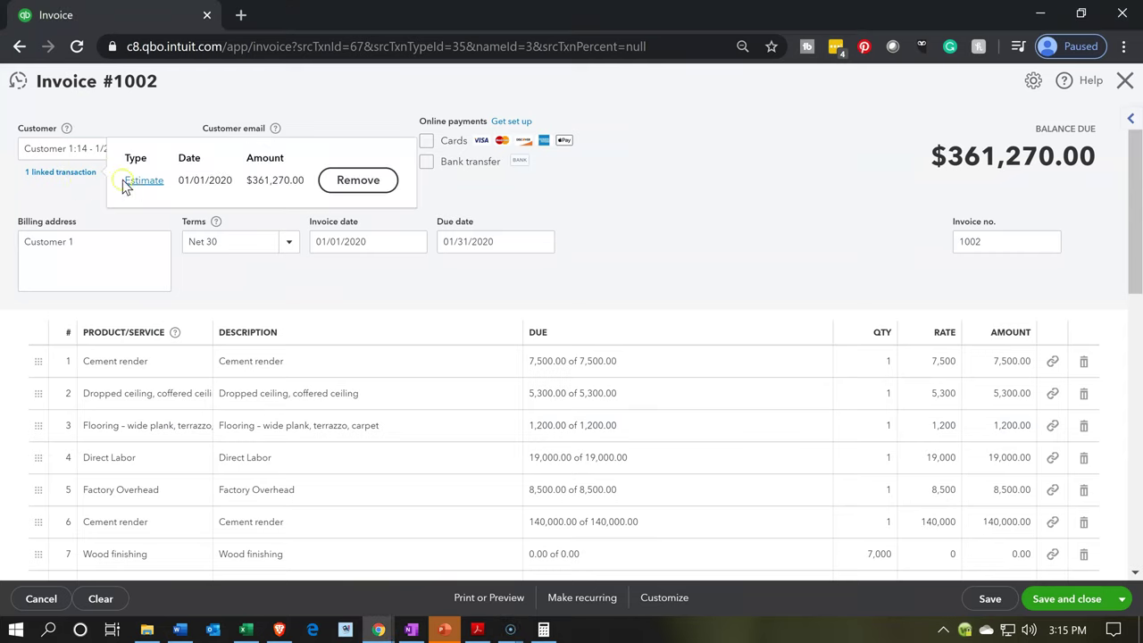
{"action": "left_click", "coordinate": [66, 194]}
{"action": "scroll", "coordinate": [750, 354], "scroll_direction": "down", "scroll_amount": 1}
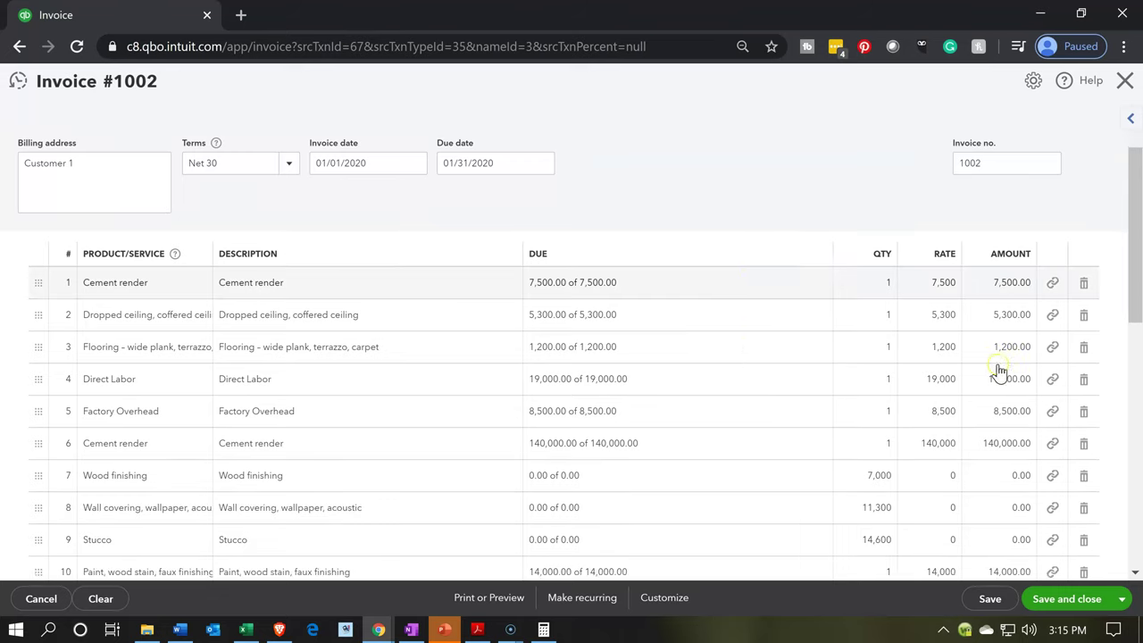
{"action": "left_click", "coordinate": [1057, 306]}
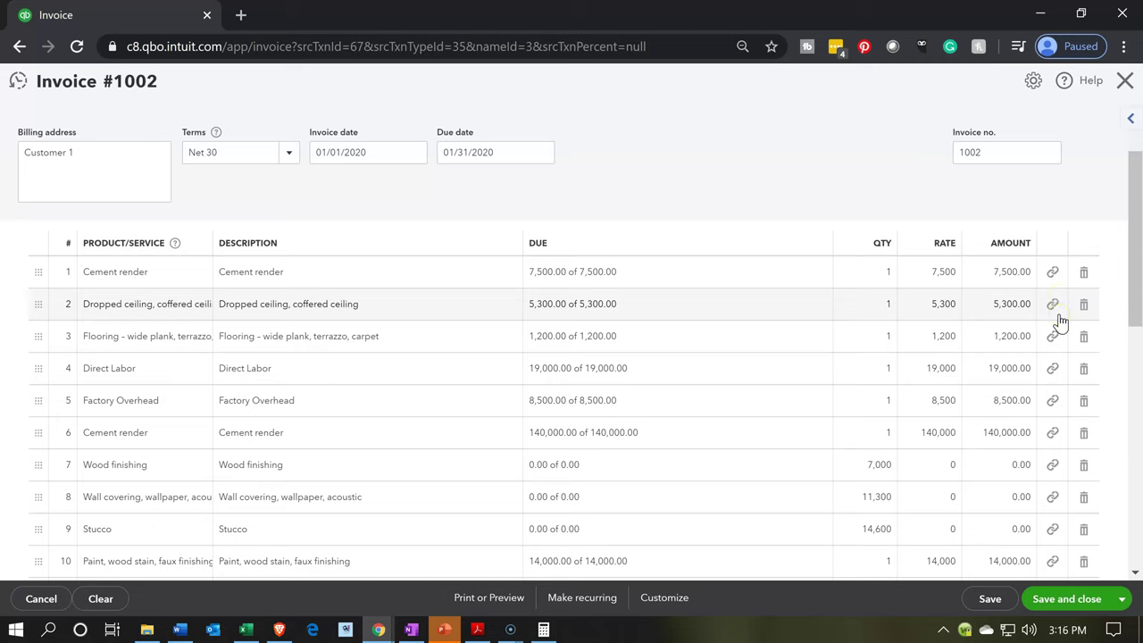
{"action": "left_click", "coordinate": [1050, 349]}
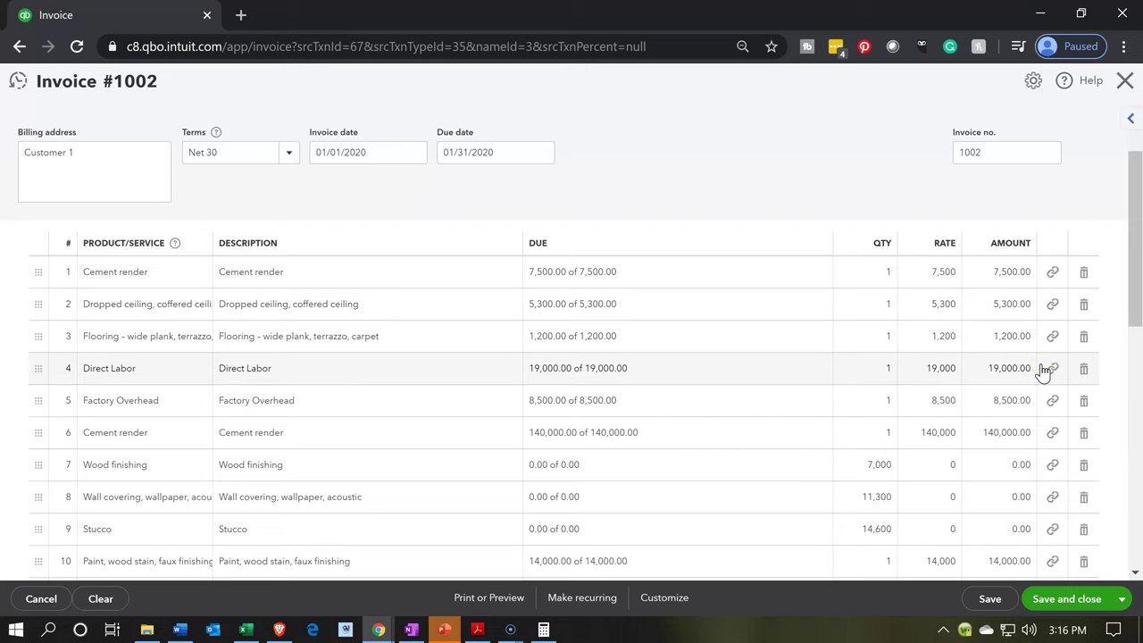
{"action": "scroll", "coordinate": [1043, 371], "scroll_direction": "down", "scroll_amount": 5}
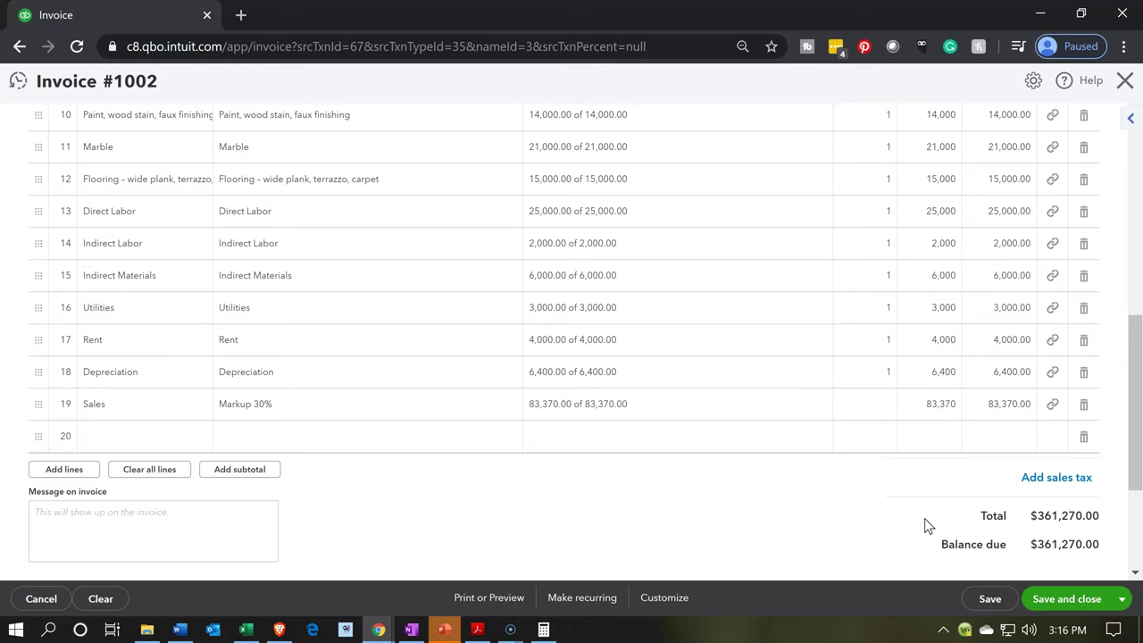
{"action": "scroll", "coordinate": [925, 519], "scroll_direction": "up", "scroll_amount": 6}
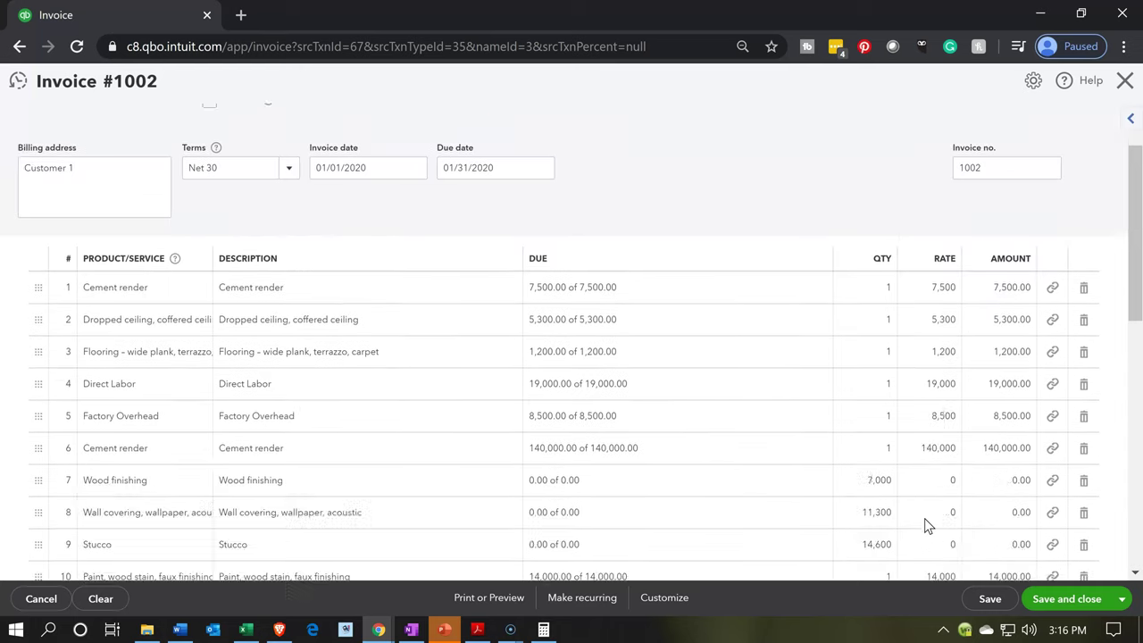
{"action": "left_click", "coordinate": [1124, 81]}
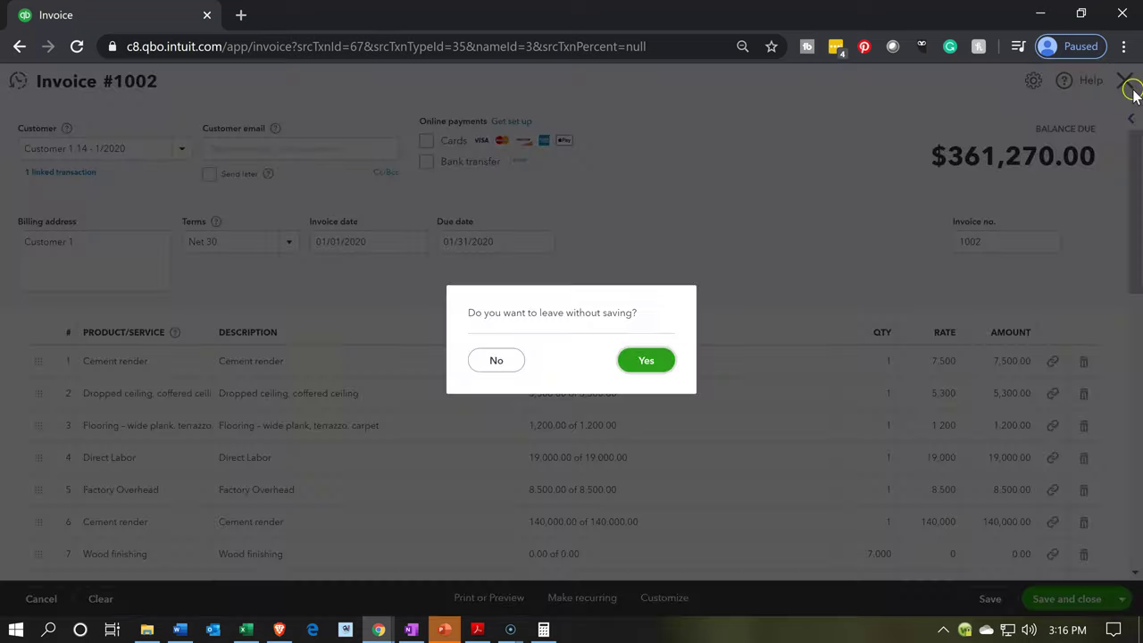
{"action": "left_click", "coordinate": [644, 364]}
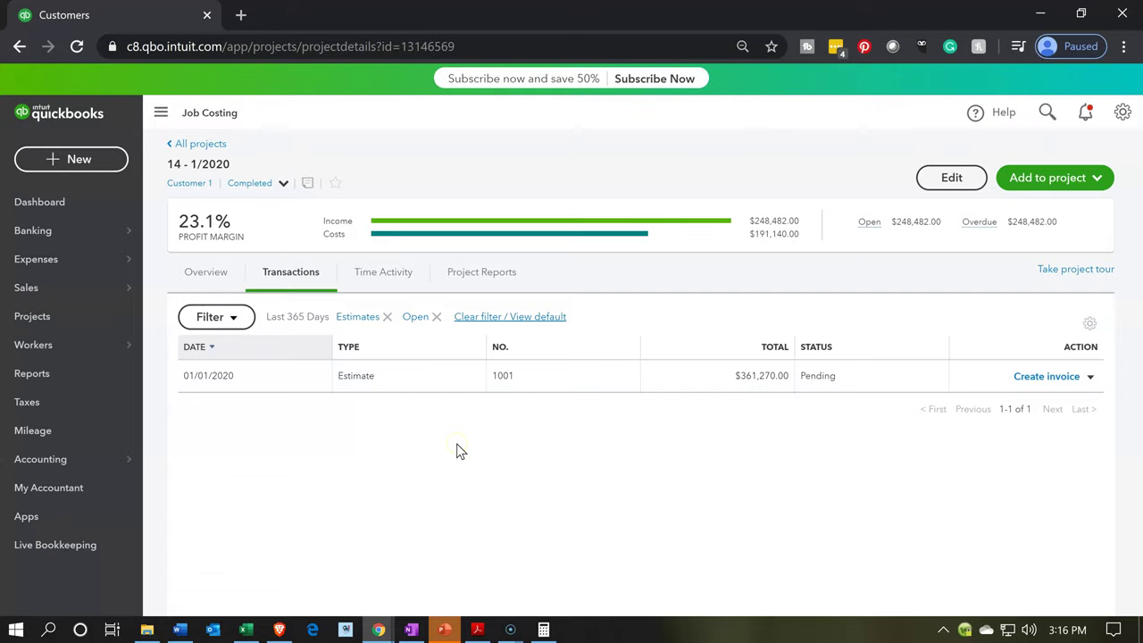
Step: Set the transaction type filter back to All transactions and apply it
{"action": "left_click", "coordinate": [239, 323]}
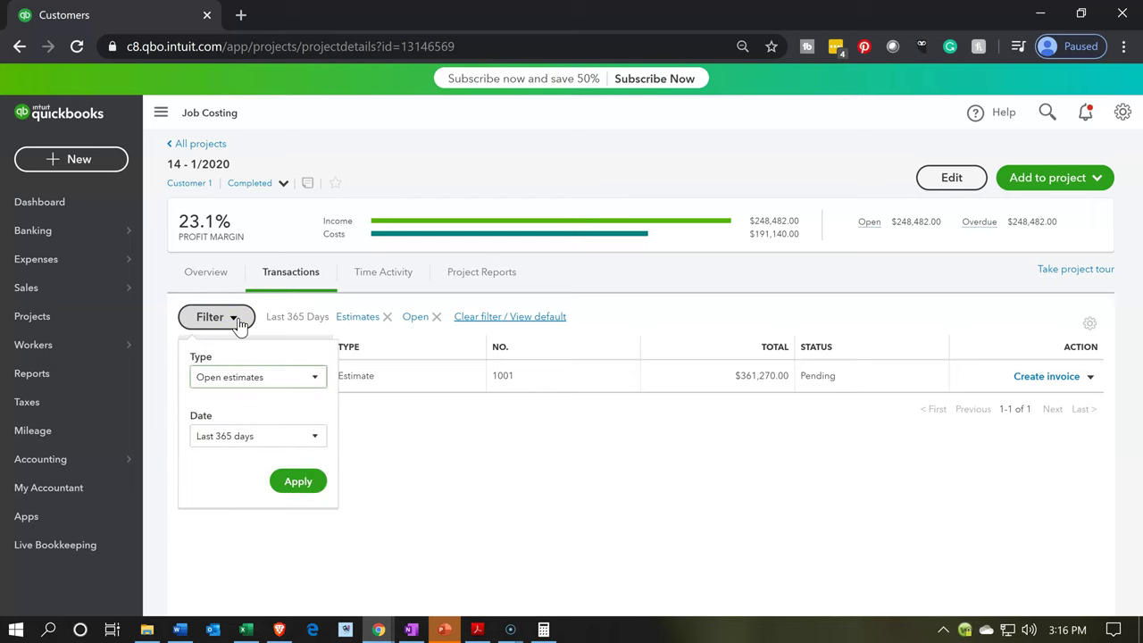
{"action": "left_click", "coordinate": [317, 382]}
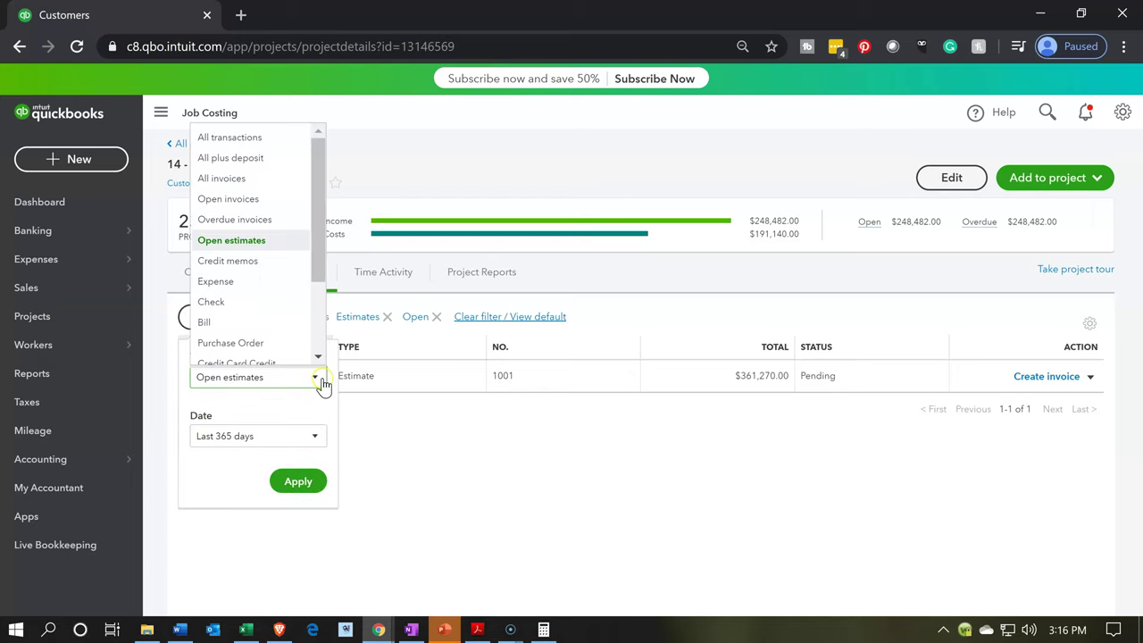
{"action": "left_click", "coordinate": [261, 139]}
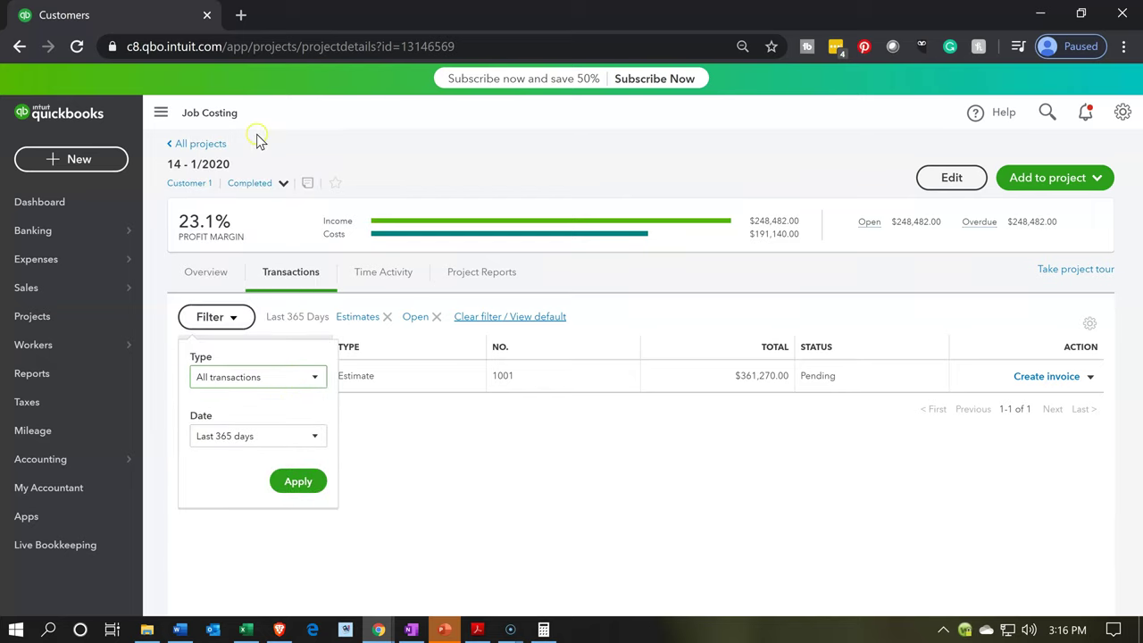
{"action": "left_click", "coordinate": [304, 489]}
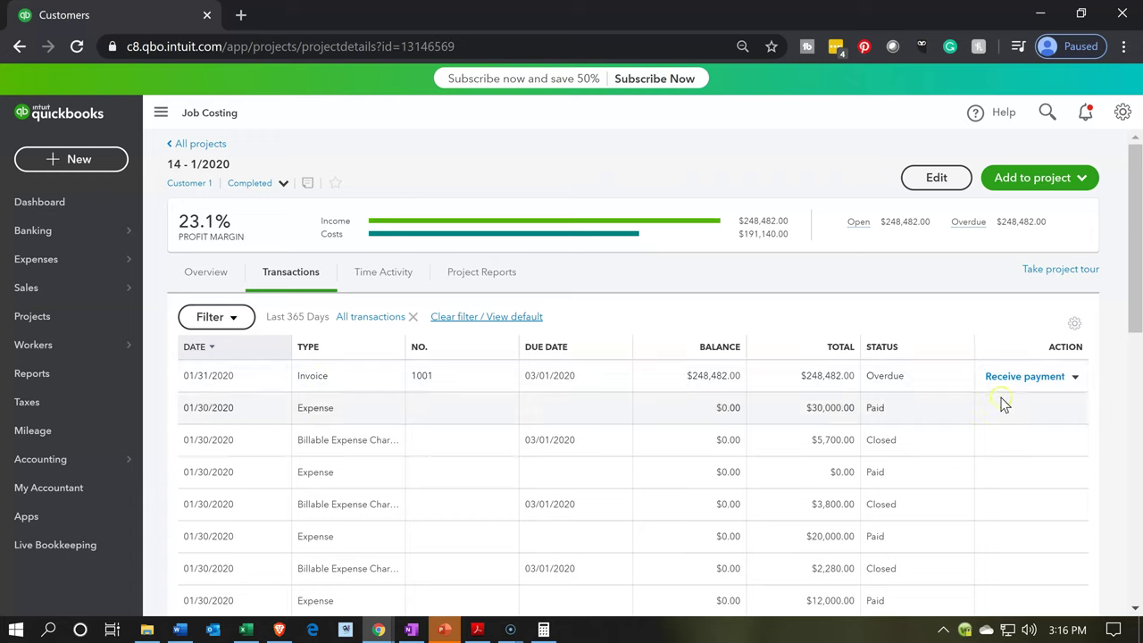
Step: Open the project's invoice dated 01/31/2020 for viewing, review its line items and total, and return to the project page
{"action": "left_click", "coordinate": [1076, 378]}
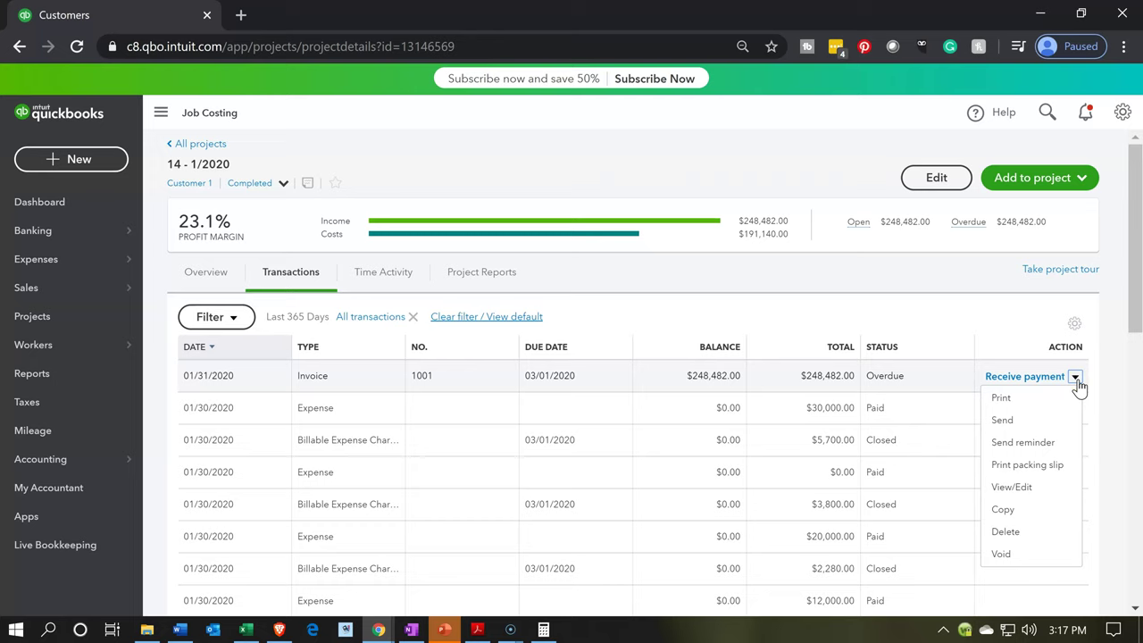
{"action": "left_click", "coordinate": [1013, 488]}
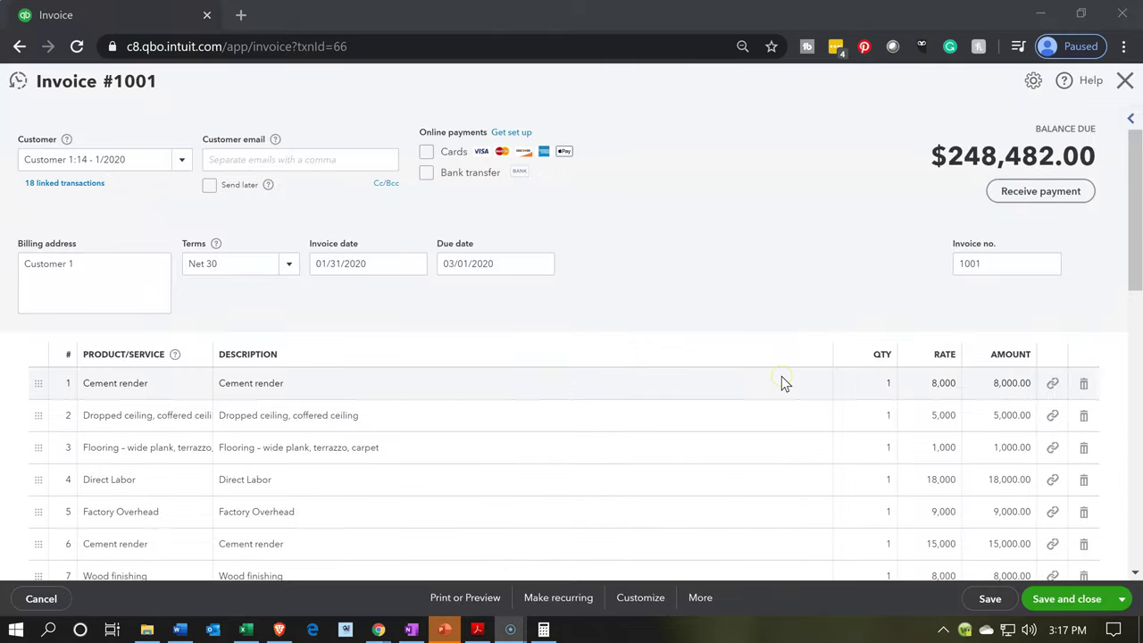
{"action": "scroll", "coordinate": [781, 382], "scroll_direction": "down", "scroll_amount": 3}
{"action": "scroll", "coordinate": [781, 376], "scroll_direction": "down", "scroll_amount": 3}
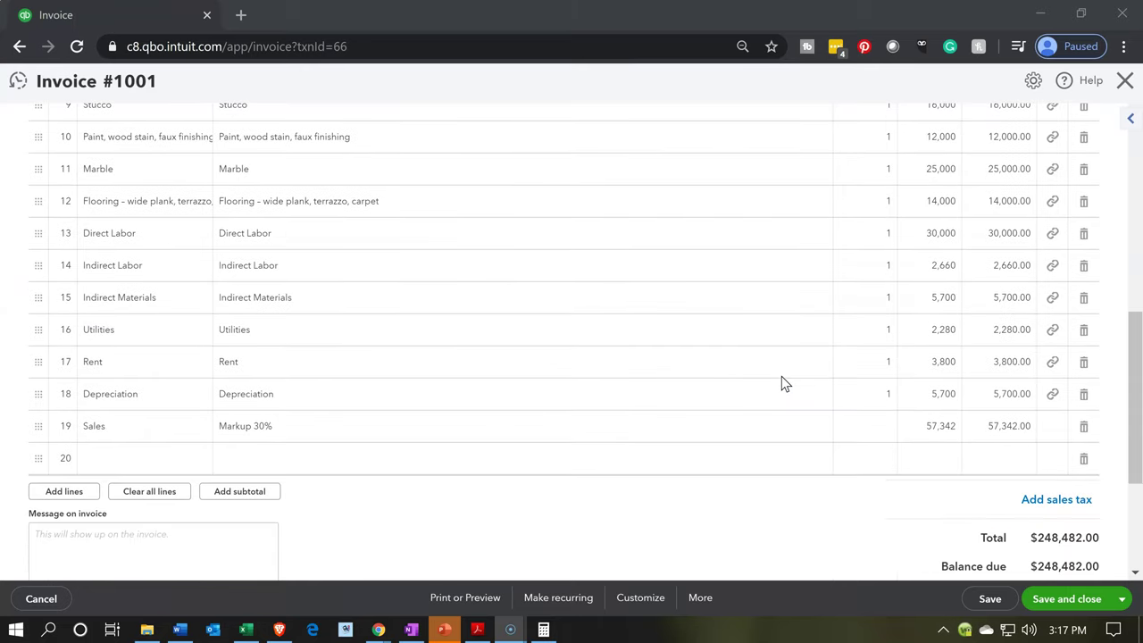
{"action": "left_click", "coordinate": [615, 426]}
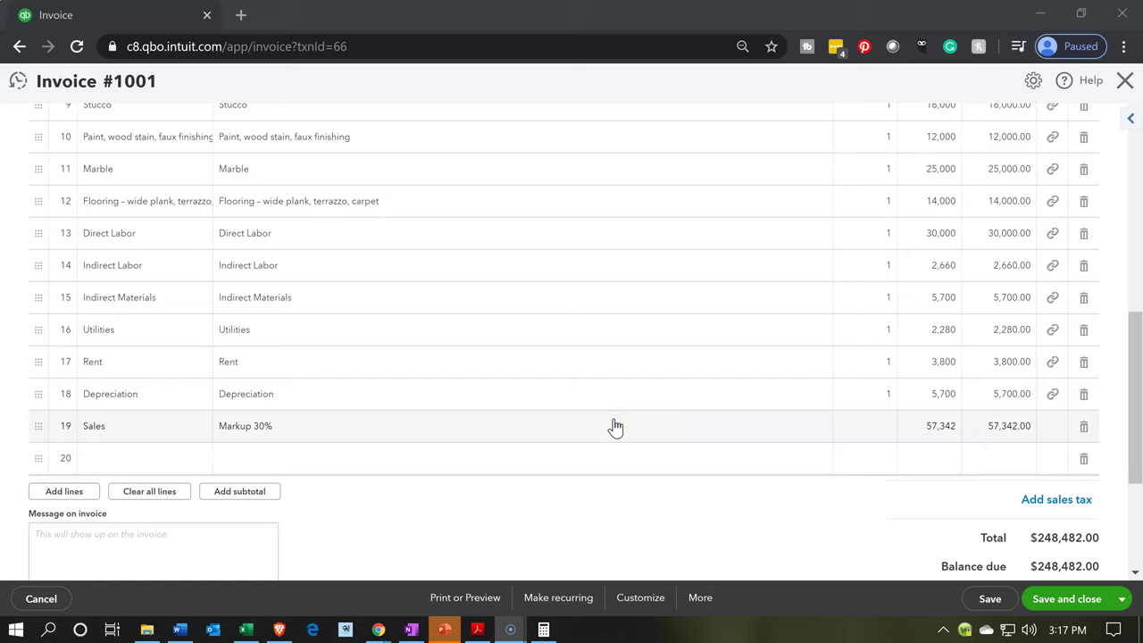
{"action": "scroll", "coordinate": [1092, 184], "scroll_direction": "up", "scroll_amount": 10}
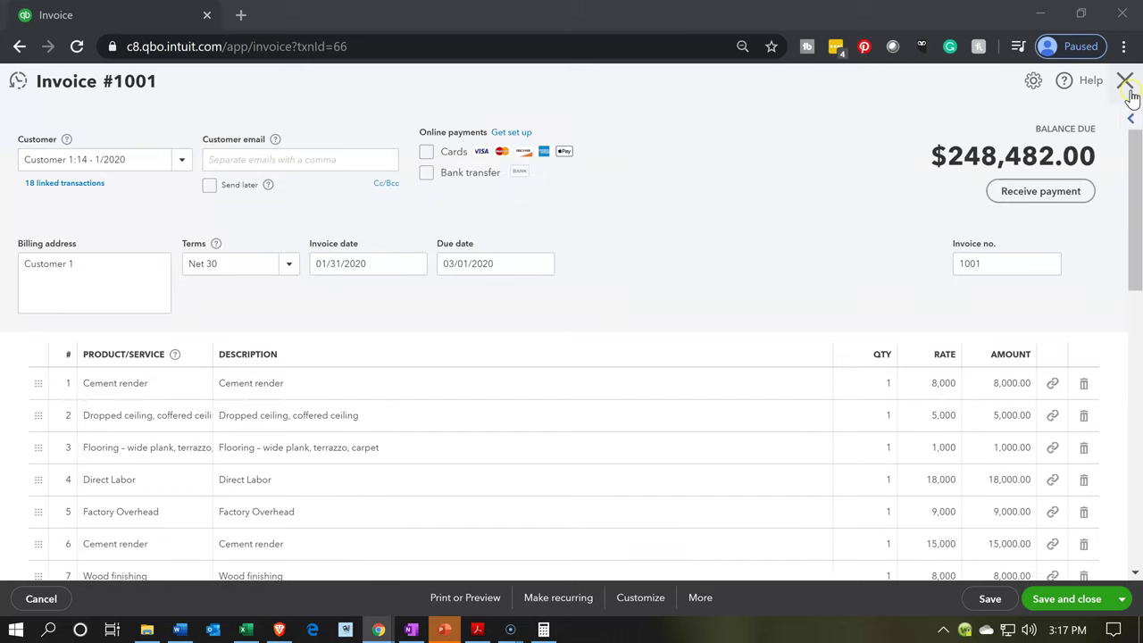
{"action": "left_click", "coordinate": [375, 418]}
{"action": "key", "text": "alt+Left"}
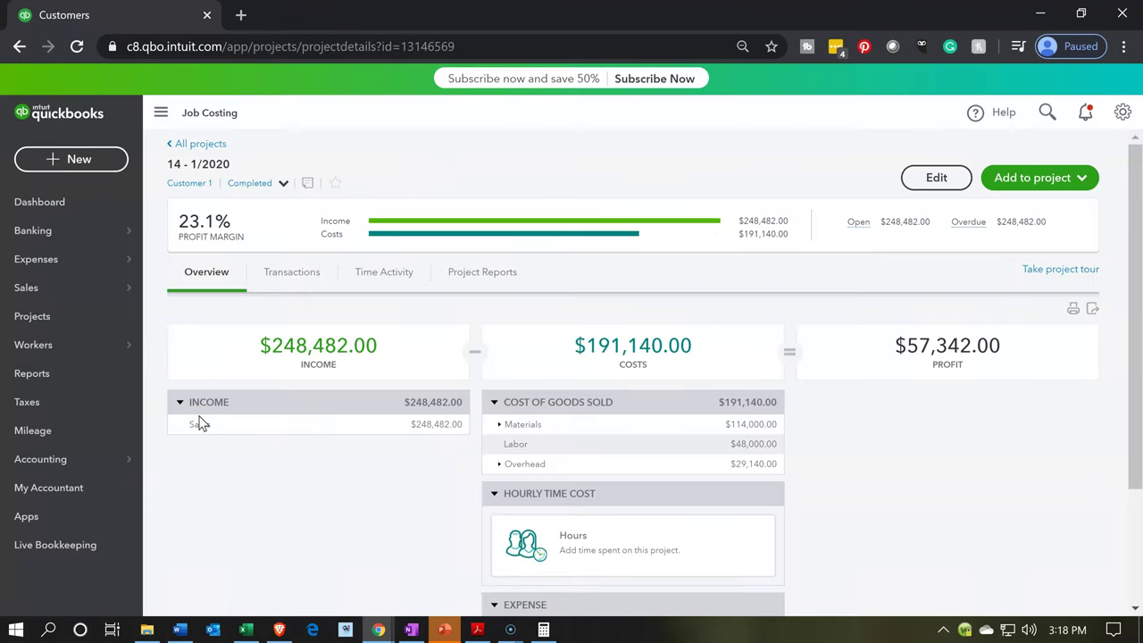
Step: Look over the project's income and costs overview and open the list of project reports
{"action": "left_click", "coordinate": [236, 459]}
{"action": "left_click", "coordinate": [452, 282]}
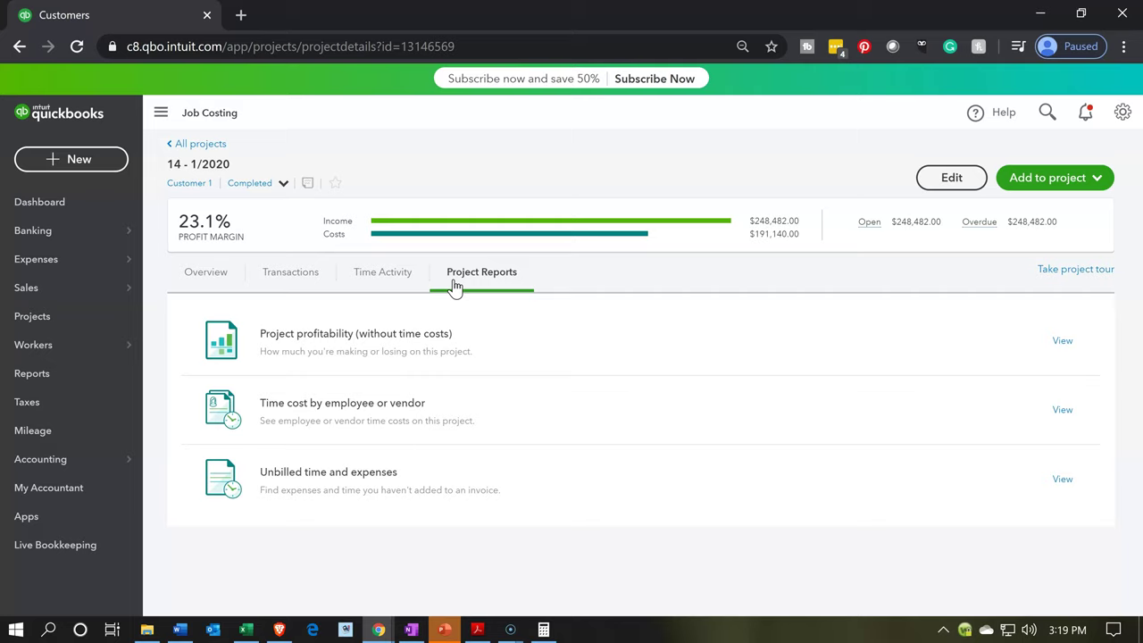
Step: Open Budgeting, start a new budget to view its blank entry grid, and close it without saving
{"action": "left_click", "coordinate": [1112, 102]}
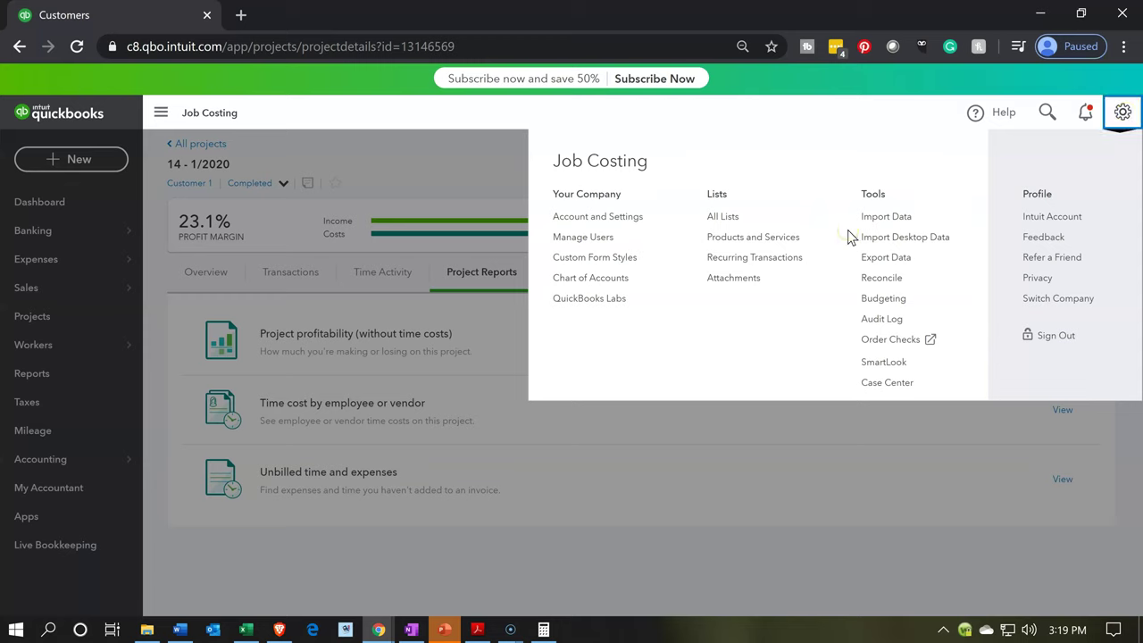
{"action": "left_click", "coordinate": [879, 304]}
{"action": "left_click", "coordinate": [631, 413]}
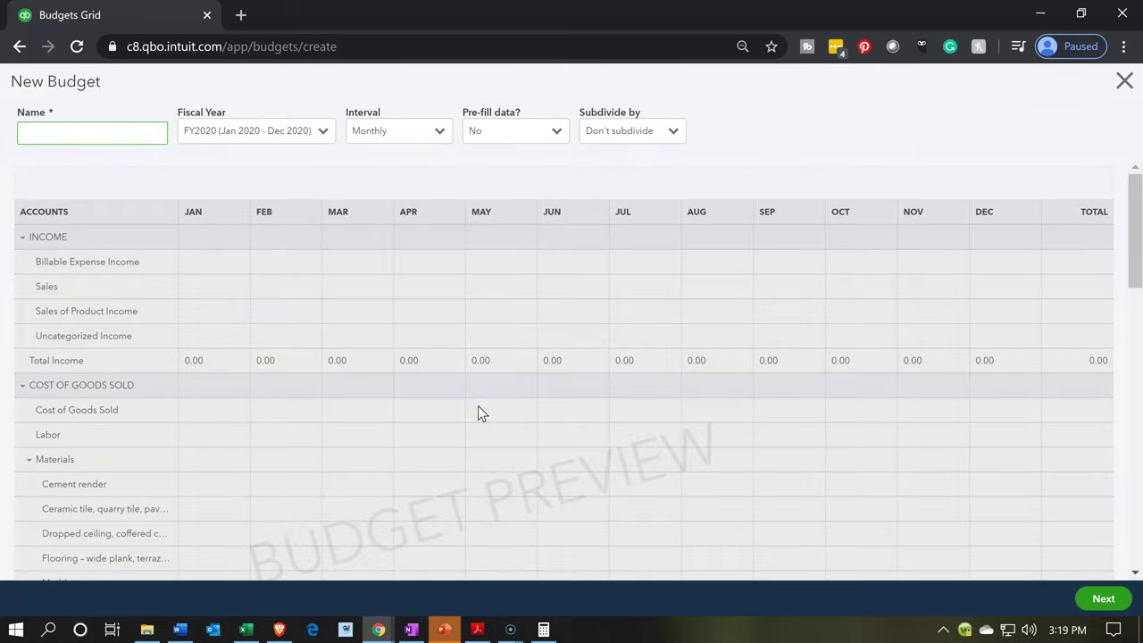
{"action": "left_click", "coordinate": [1121, 88]}
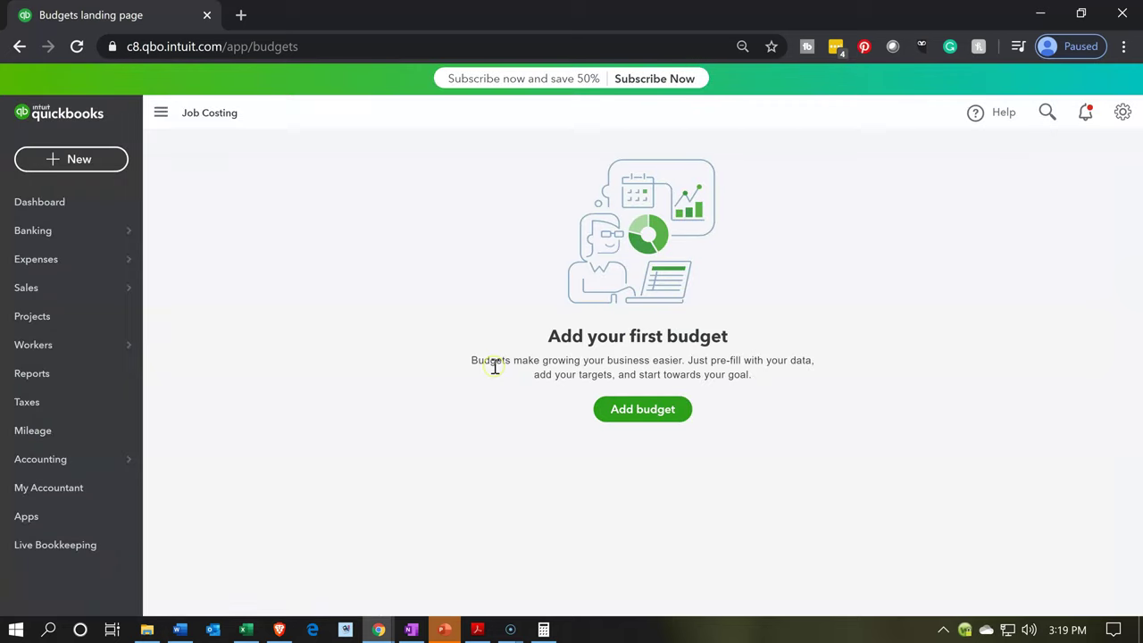
{"action": "left_click", "coordinate": [492, 366]}
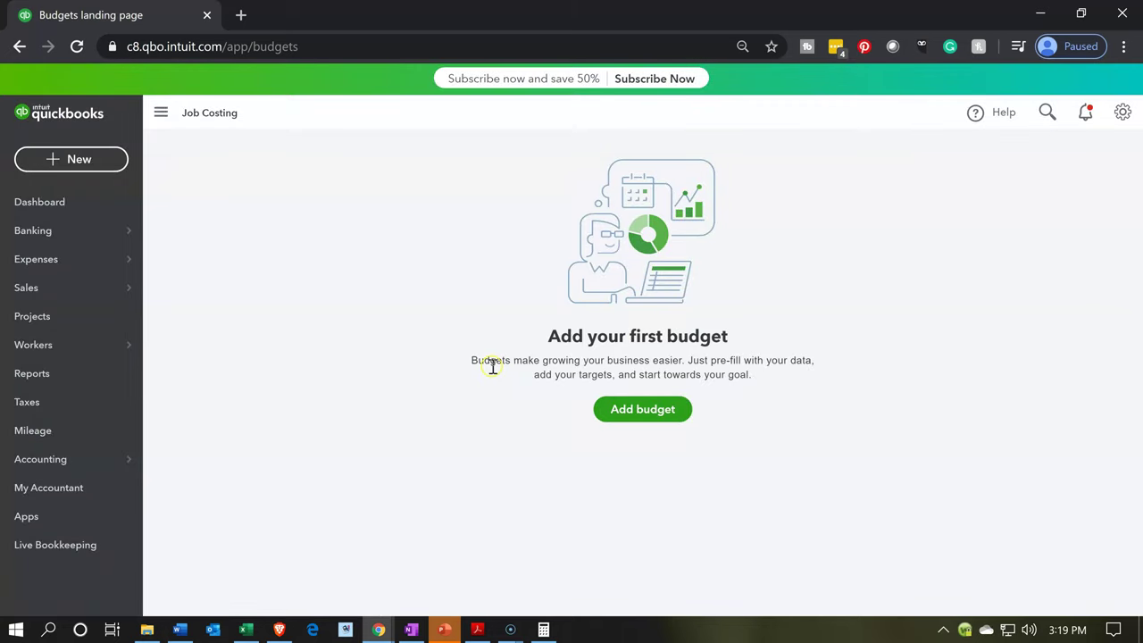